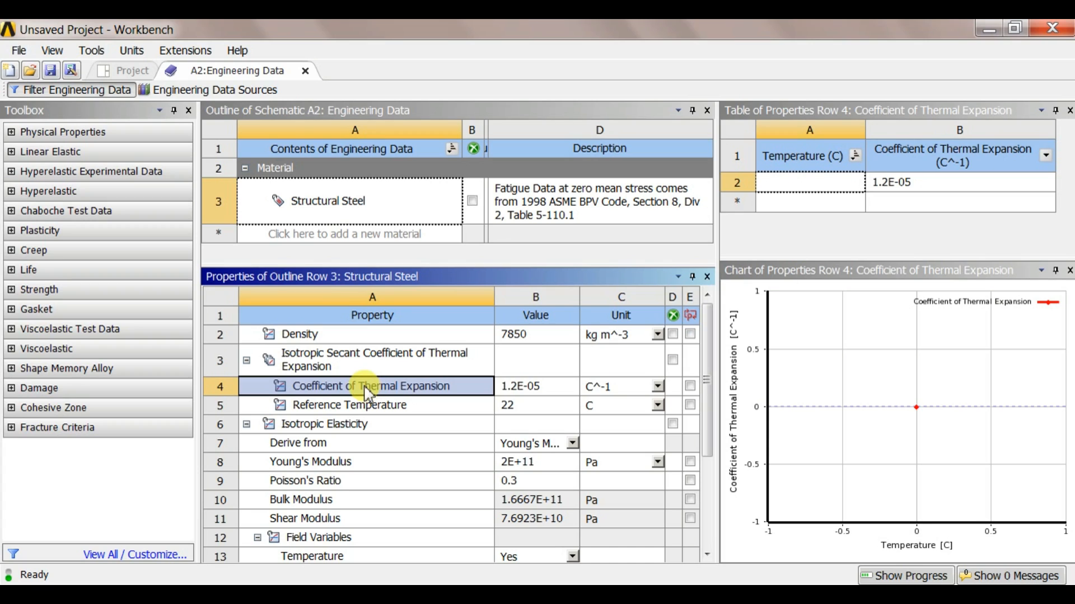
# Set the temperature of Structural Steel's existing density entry to 100 °C
pyautogui.click(369, 334)
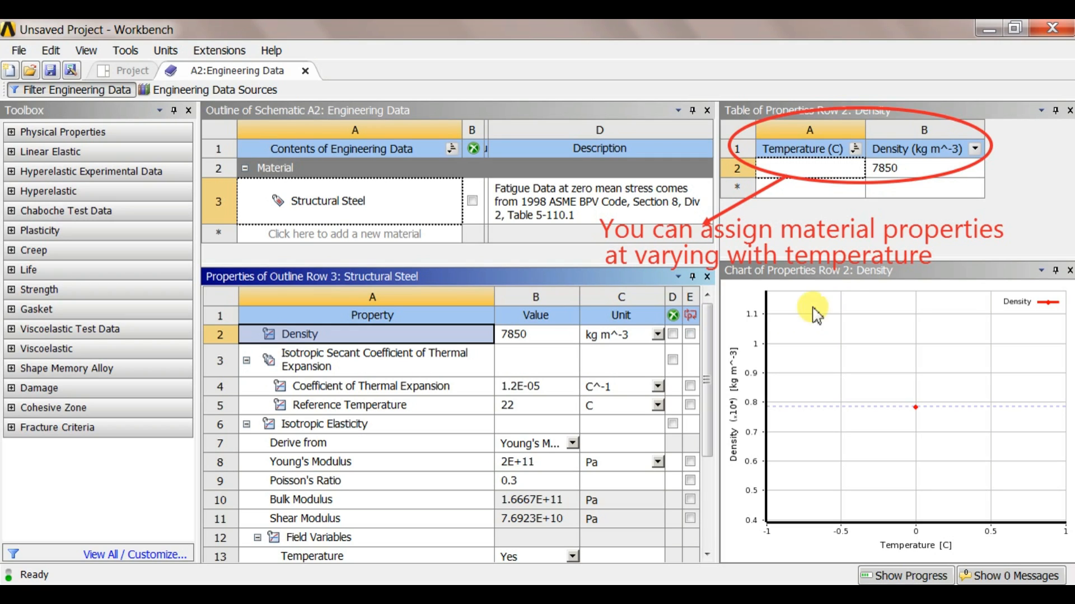
pyautogui.click(817, 171)
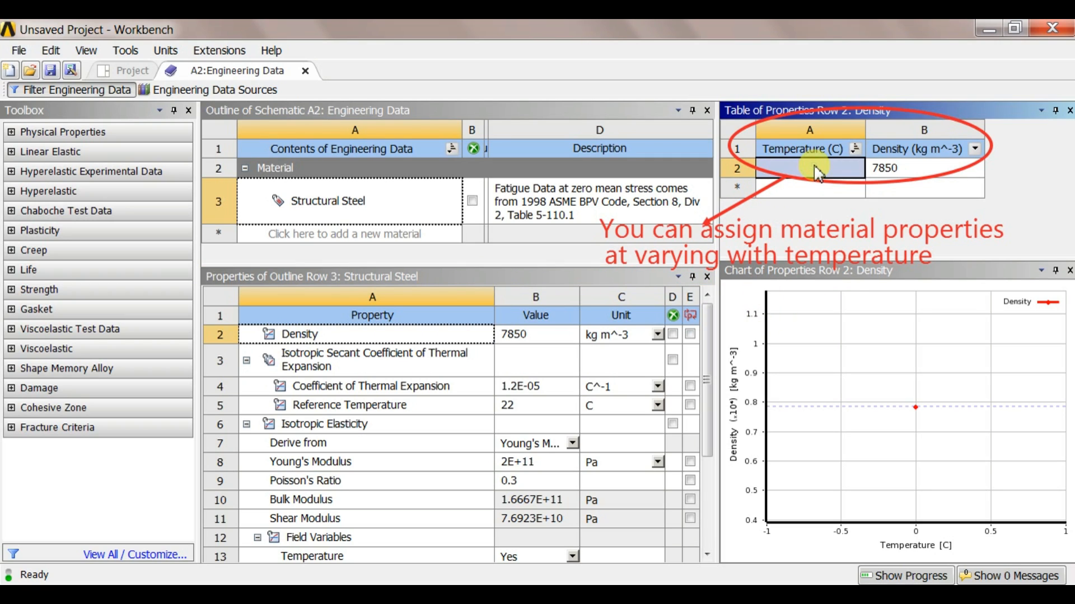
pyautogui.write('10')
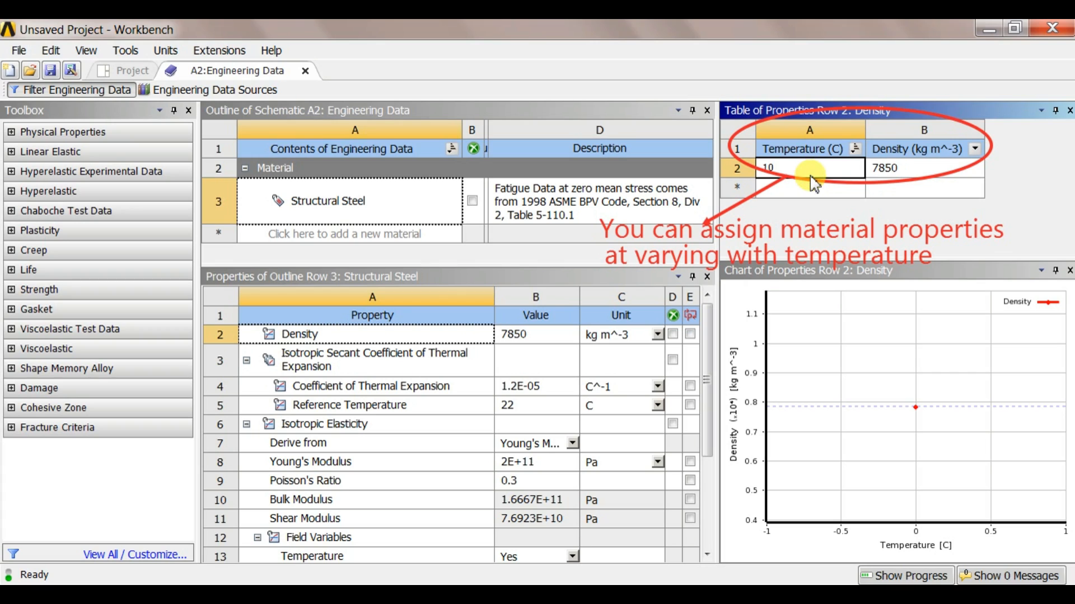
pyautogui.write('0')
# Add a second density point for Structural Steel with 7845 kg/m³ at 120 °C
pyautogui.click(817, 185)
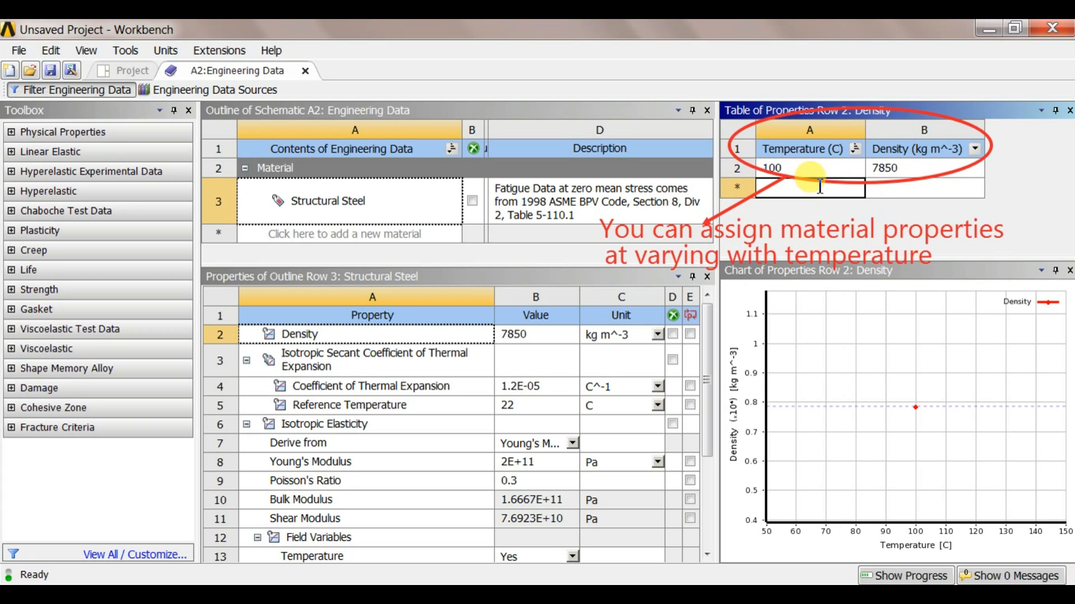
pyautogui.write('120')
pyautogui.click(870, 189)
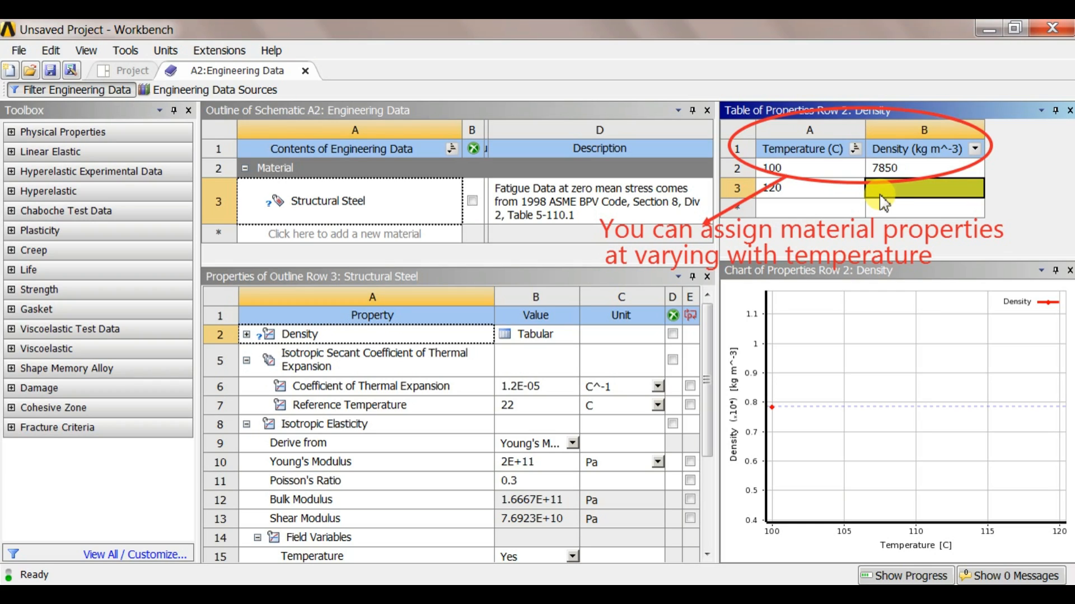
pyautogui.write('785')
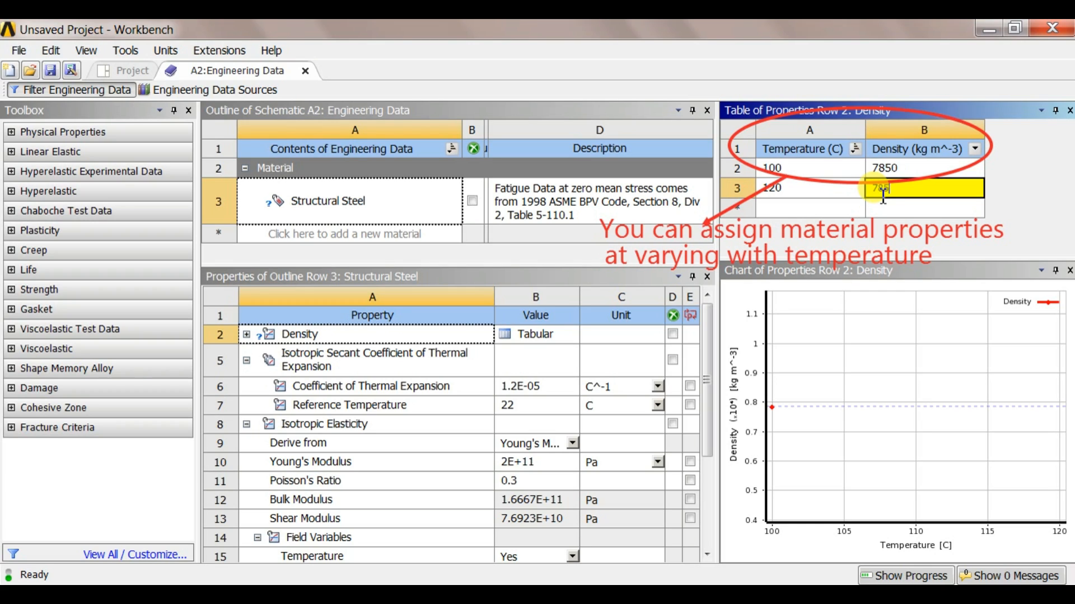
pyautogui.write('5')
# Add a third density point for Structural Steel with 7840 kg/m³ at 130 °C
pyautogui.click(829, 211)
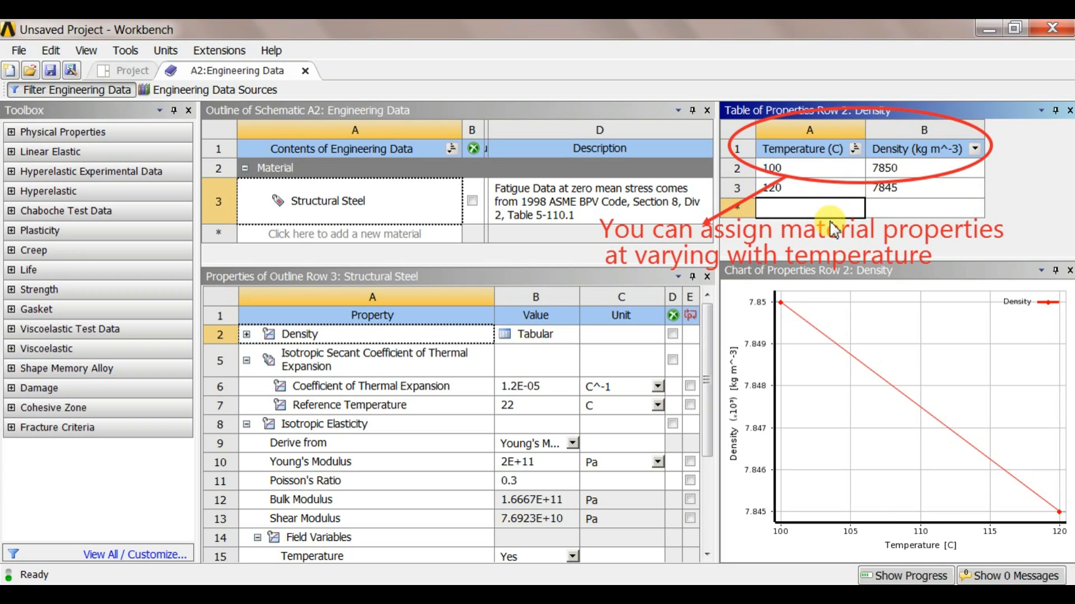
pyautogui.write('130')
pyautogui.click(896, 208)
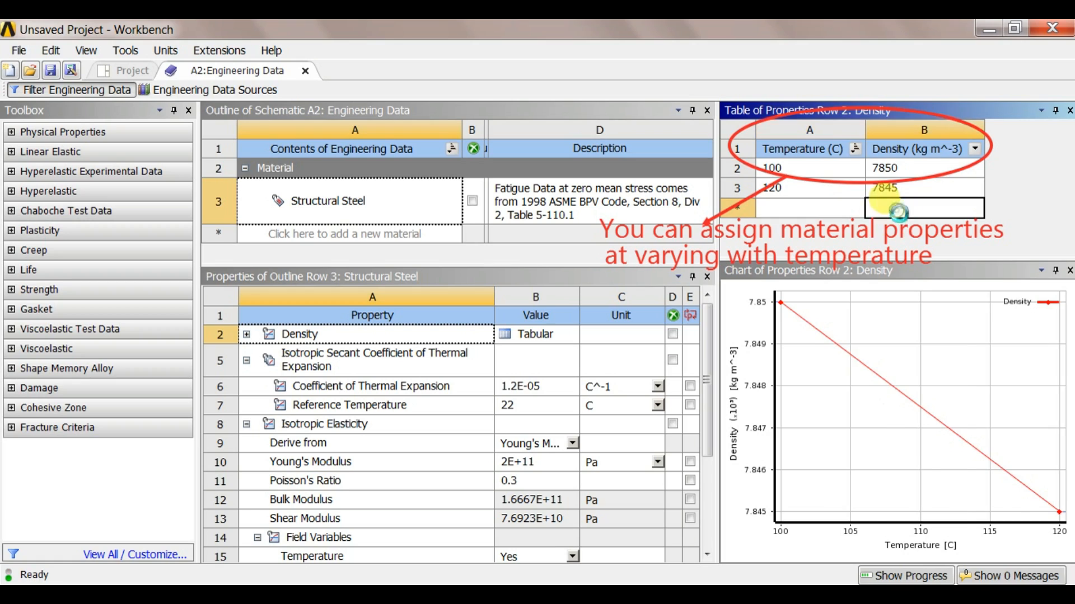
pyautogui.write('7840')
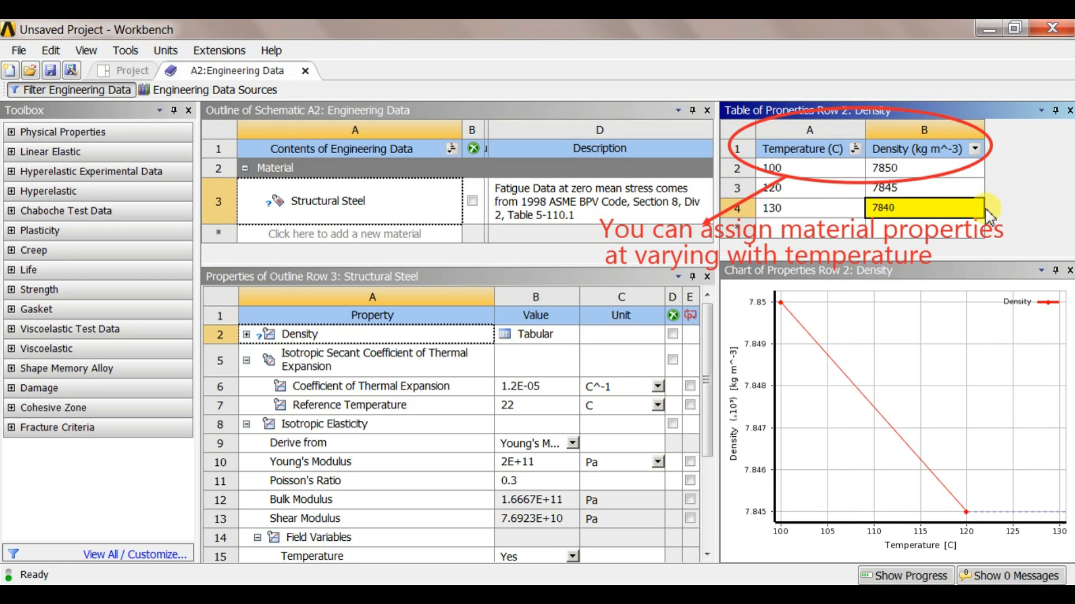
pyautogui.press('Return')
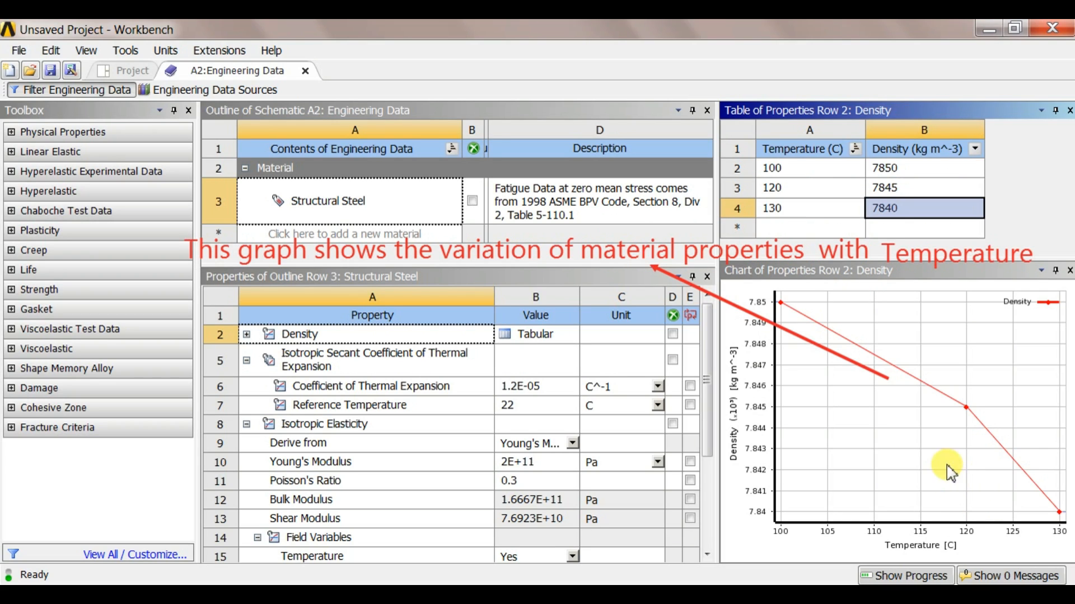
# Add a fourth density point for Structural Steel with 7835 kg/m³ at 140 °C
pyautogui.click(804, 225)
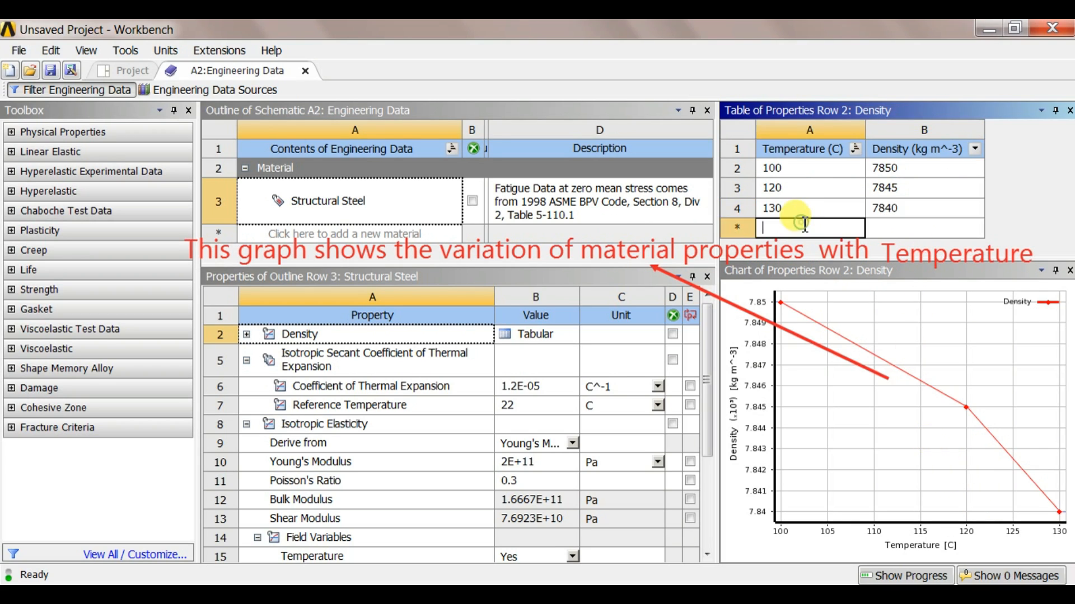
pyautogui.write('140')
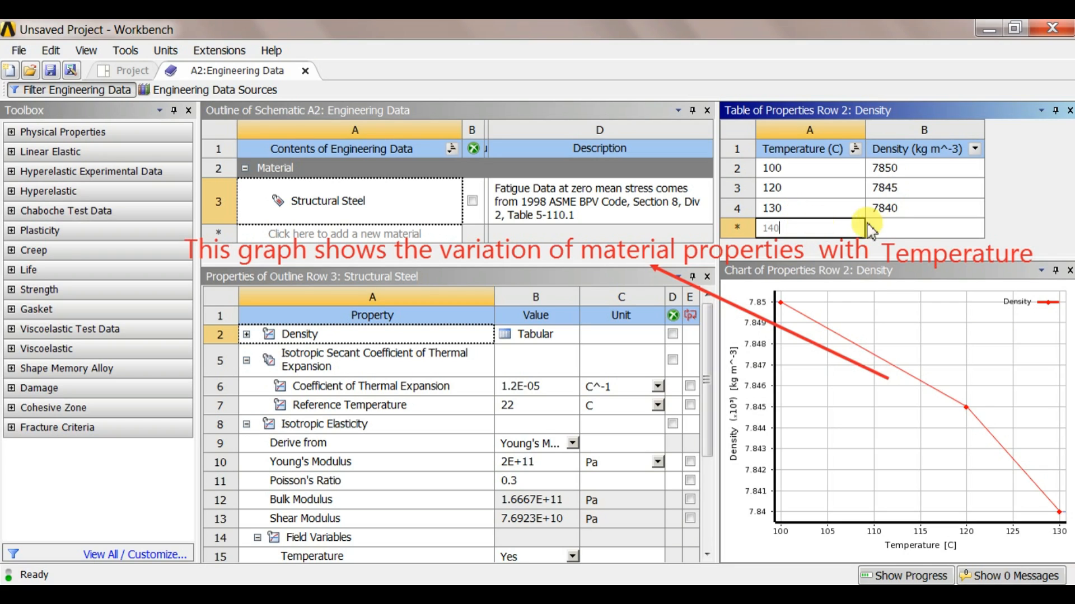
pyautogui.click(919, 232)
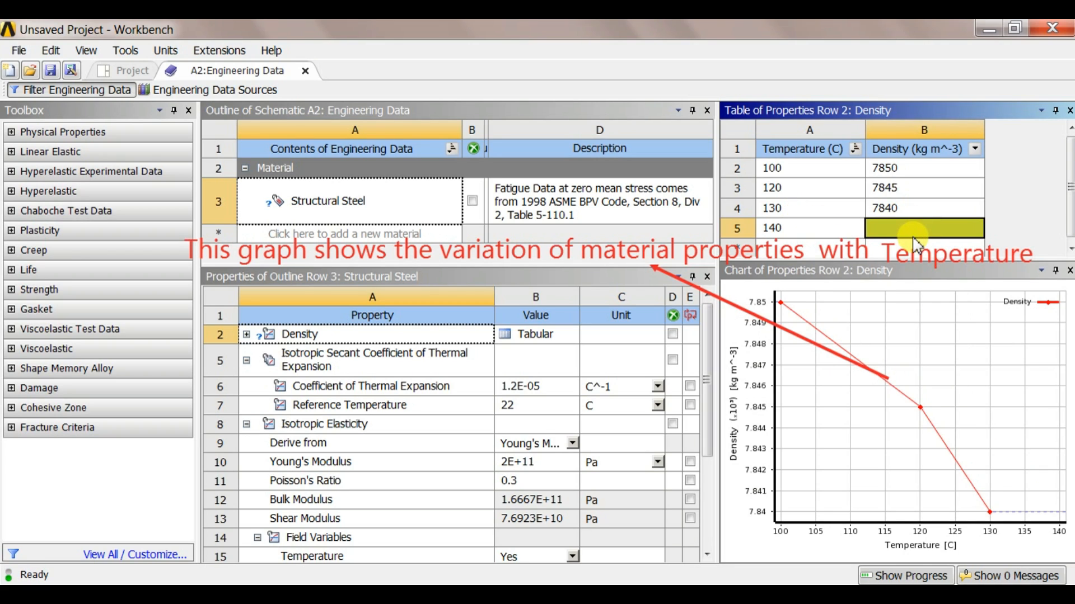
pyautogui.write('78')
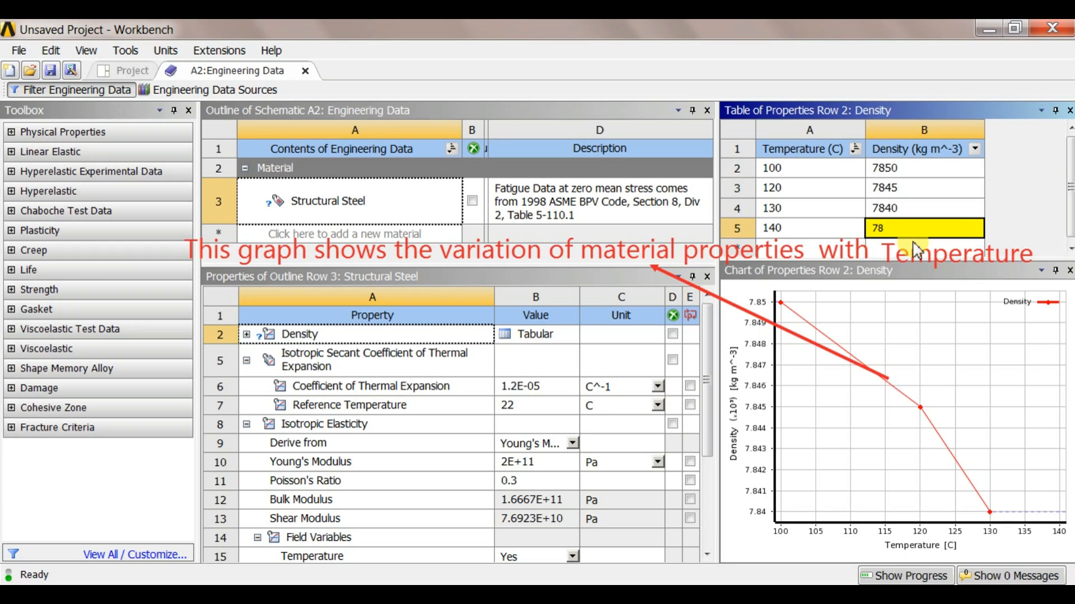
pyautogui.write('35')
pyautogui.press('Return')
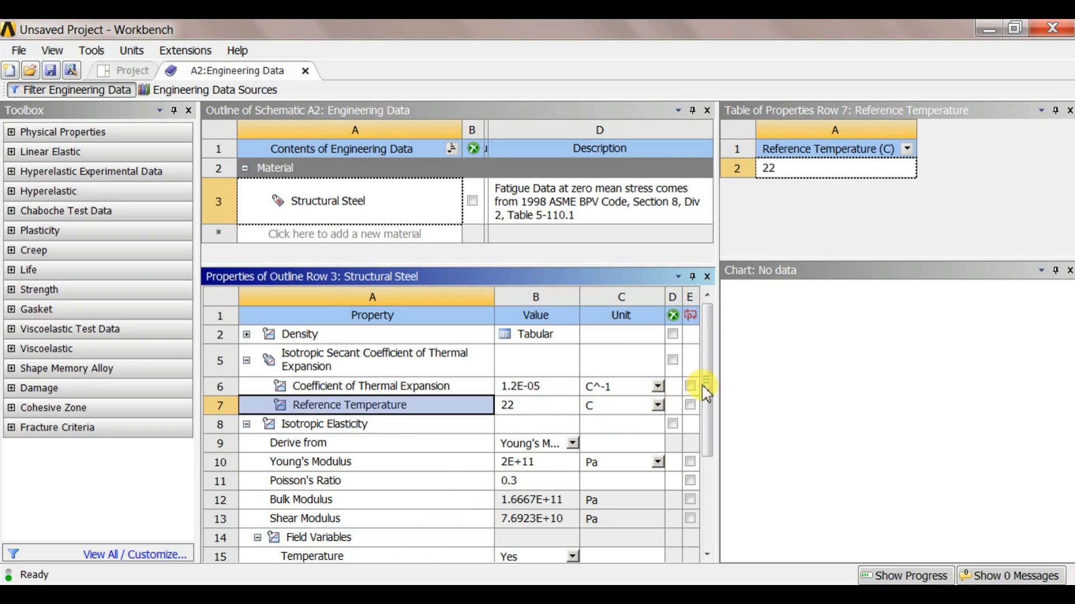
# Examine Structural Steel's isotropic elasticity data, including Young's modulus and shear modulus
pyautogui.moveTo(706, 385); pyautogui.dragTo(706, 418)
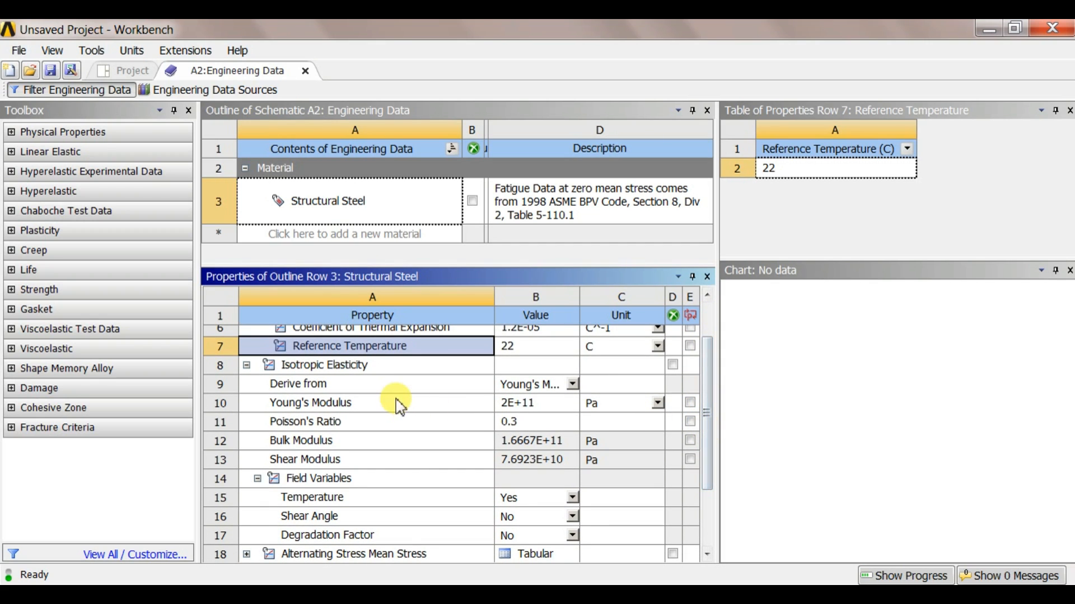
pyautogui.click(341, 403)
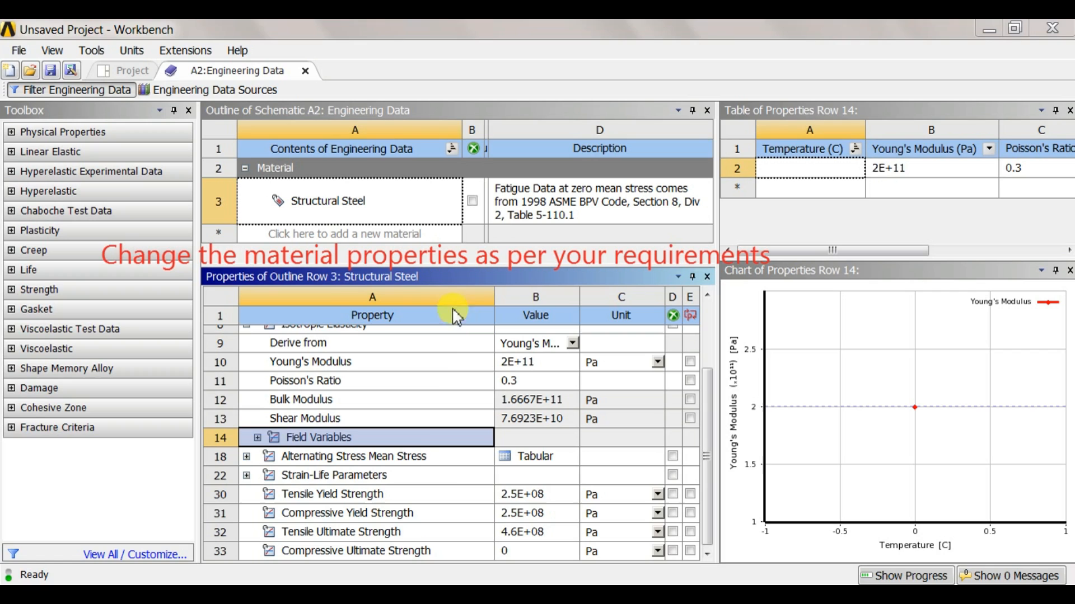
pyautogui.click(406, 418)
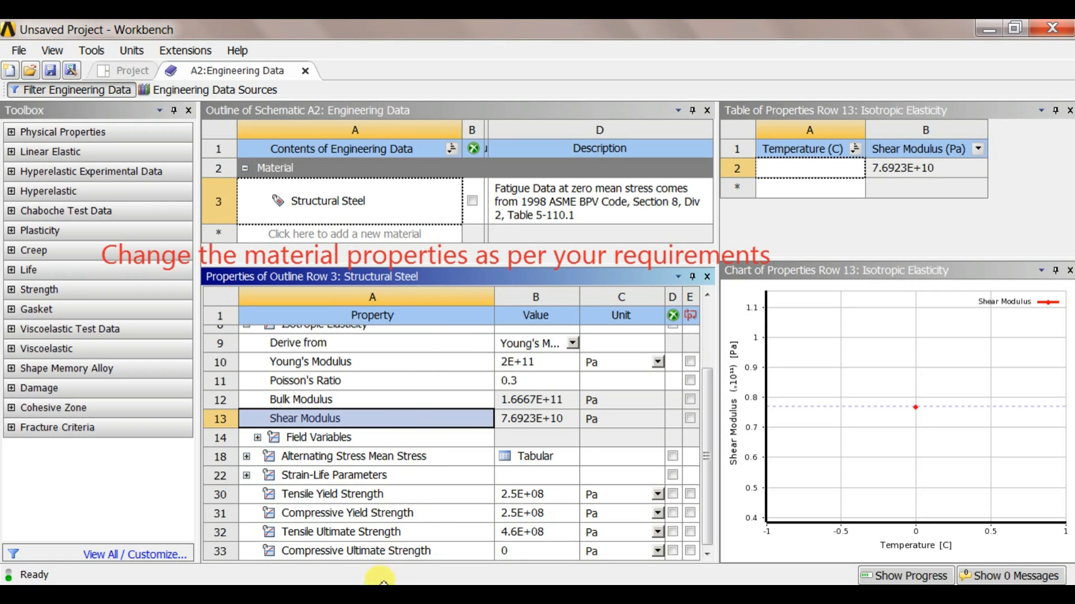
# Widen the Source column in the outline listing Structural Steel
pyautogui.click(372, 209)
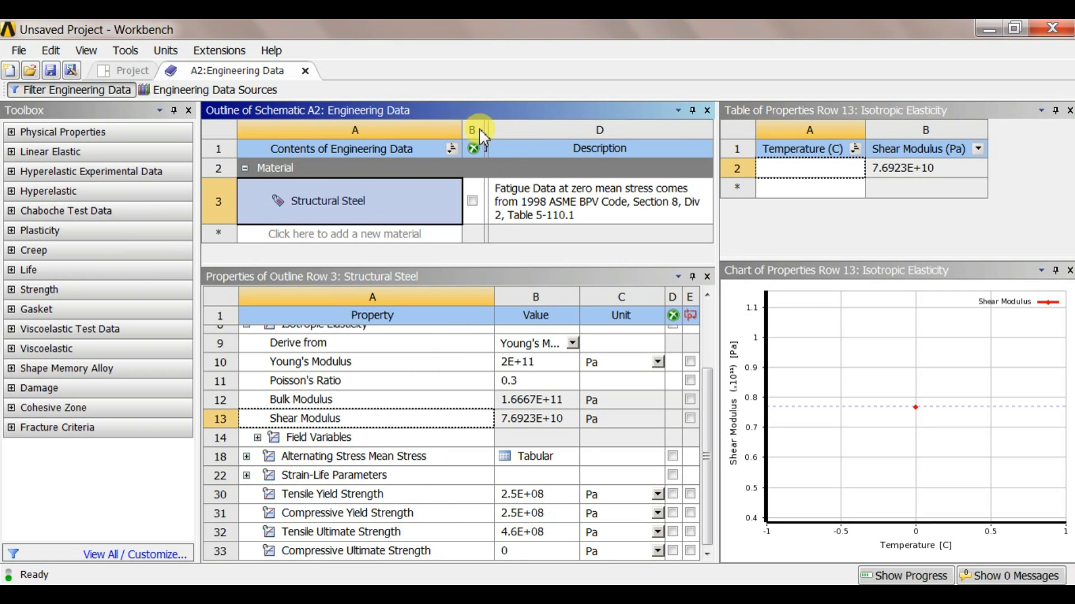
pyautogui.moveTo(481, 135); pyautogui.dragTo(548, 139)
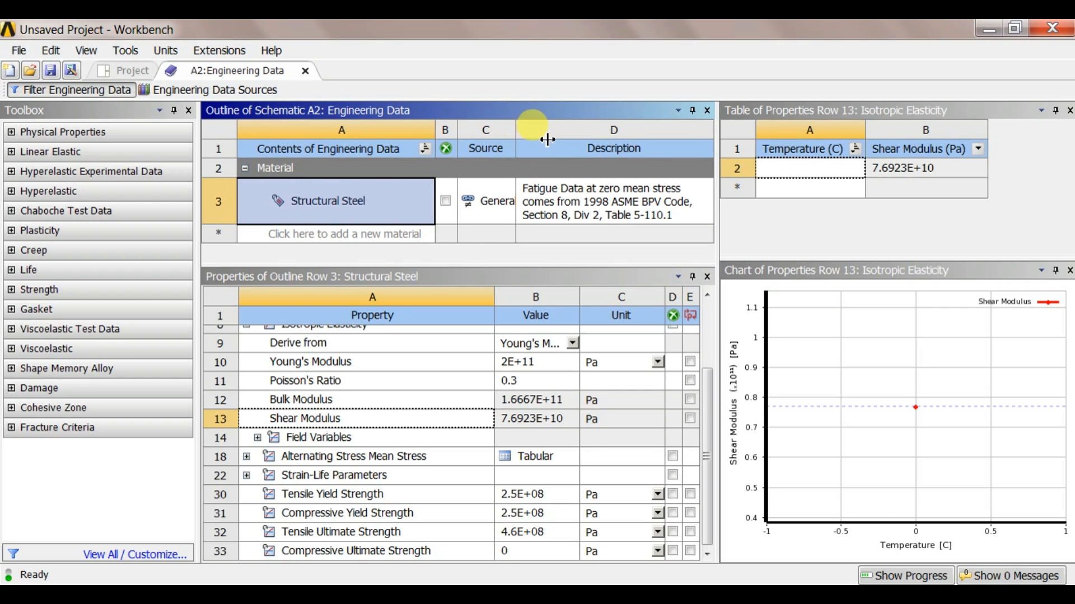
pyautogui.click(336, 198)
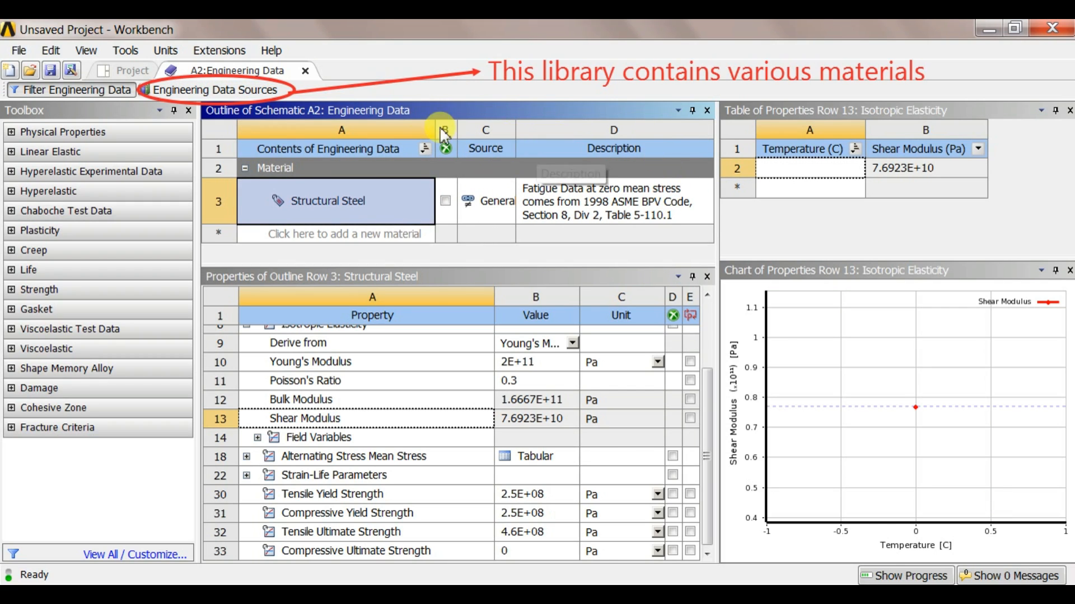
# Open the engineering data sources and list the General Materials library from its beginning, enlarging the source list and contents tables
pyautogui.click(224, 91)
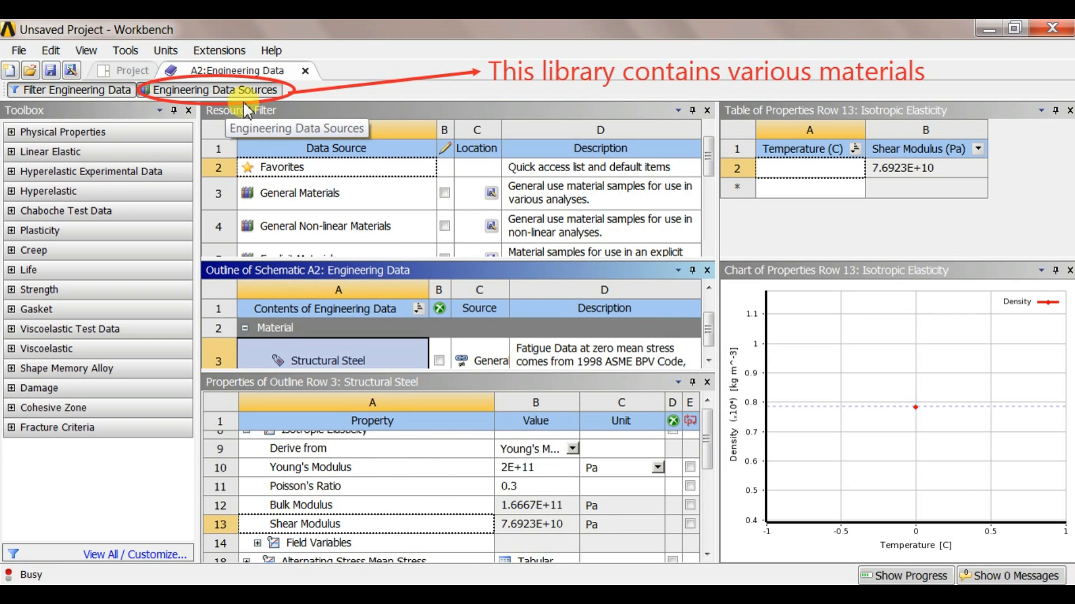
pyautogui.moveTo(445, 261); pyautogui.dragTo(448, 304)
pyautogui.moveTo(464, 372); pyautogui.dragTo(478, 466)
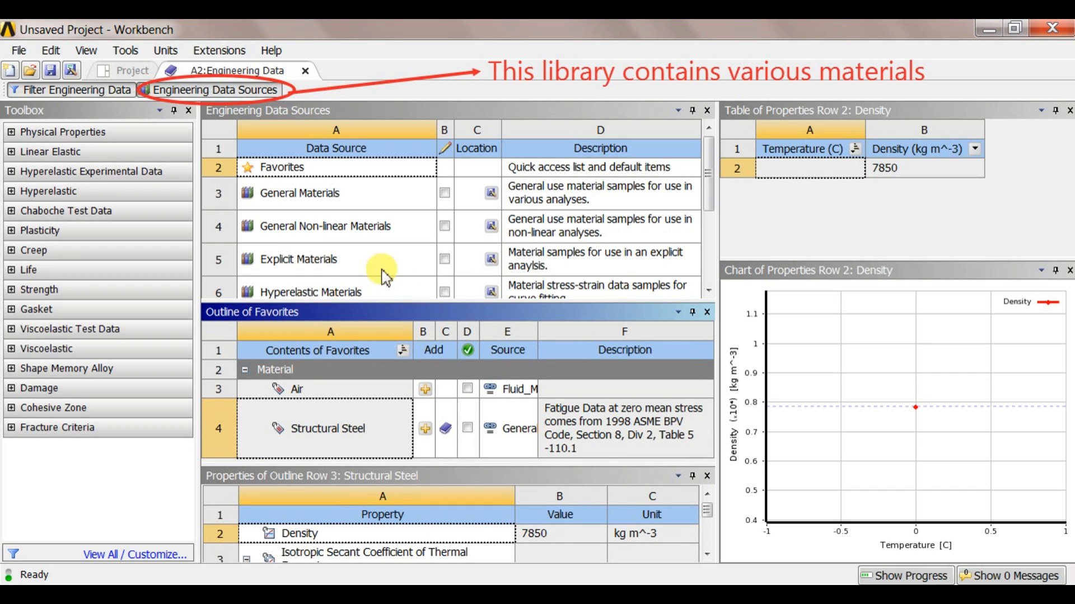
pyautogui.click(361, 202)
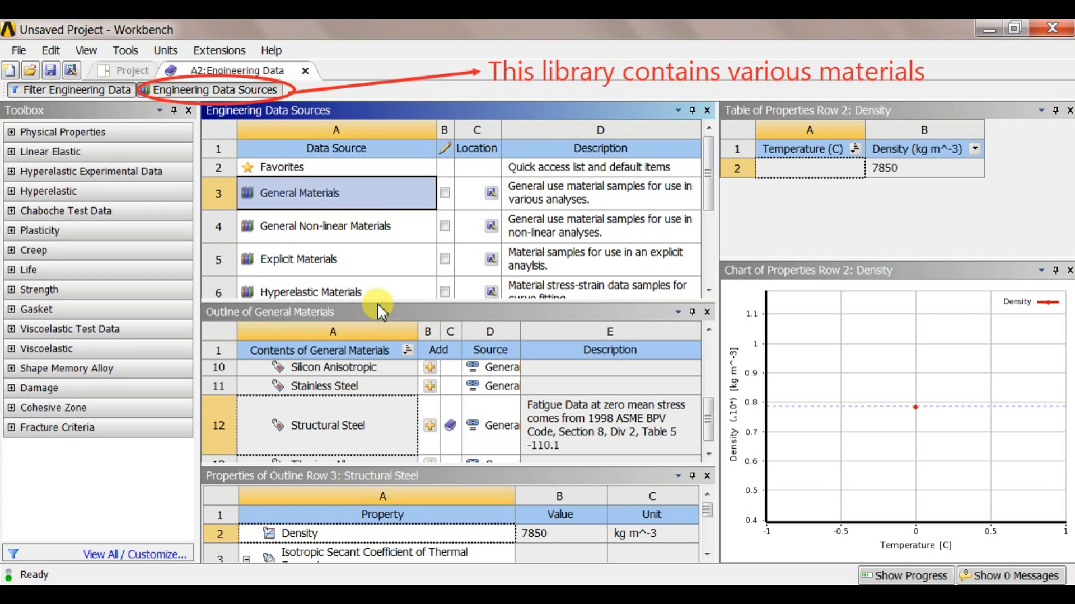
pyautogui.moveTo(380, 306)
pyautogui.mouseDown()
pyautogui.moveTo(366, 292)
pyautogui.moveTo(380, 276)
pyautogui.mouseUp()
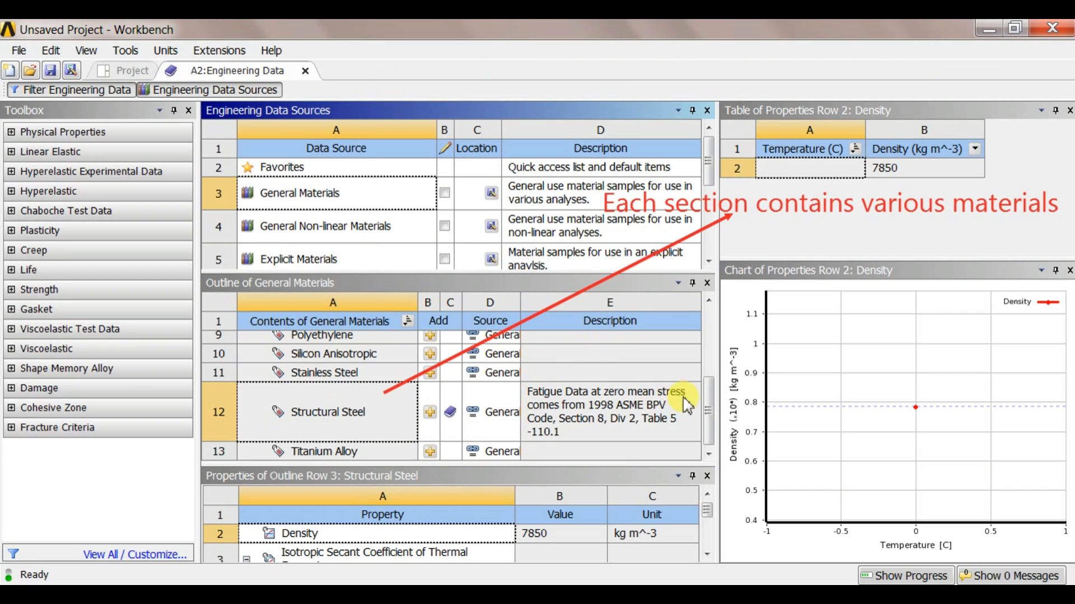
pyautogui.moveTo(710, 417); pyautogui.dragTo(706, 333)
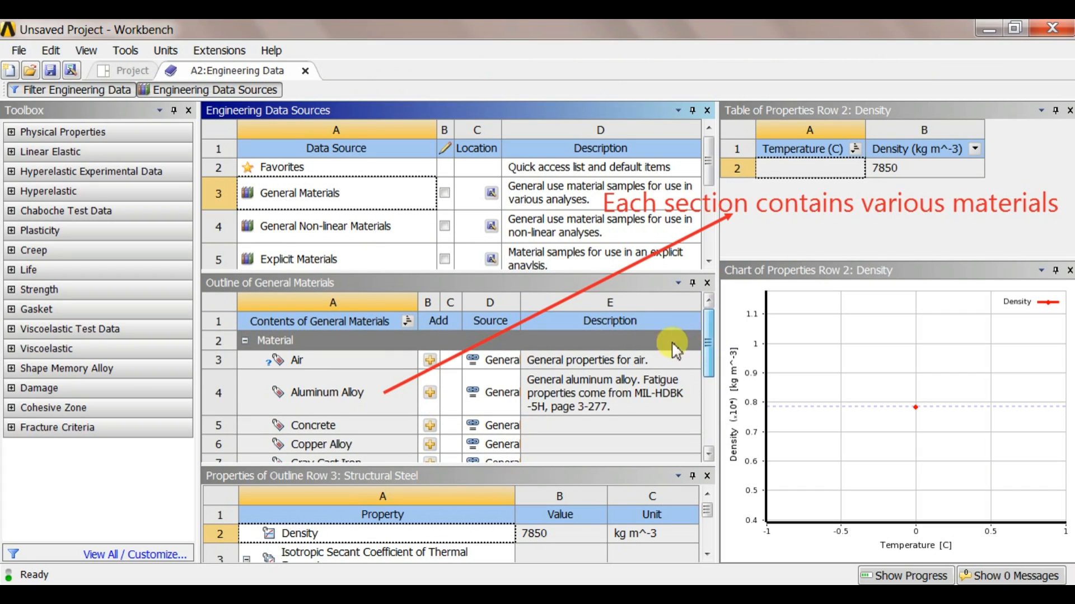
# Look through the General Materials entries one by one, from Air and Aluminum Alloy down to Structural Steel
pyautogui.click(356, 362)
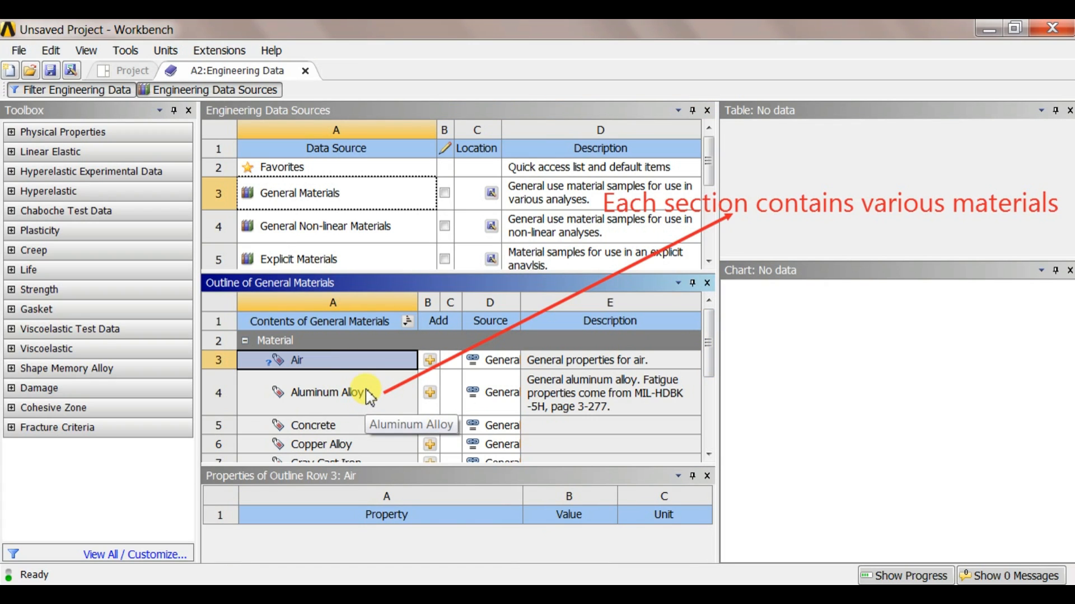
pyautogui.click(363, 392)
pyautogui.click(361, 428)
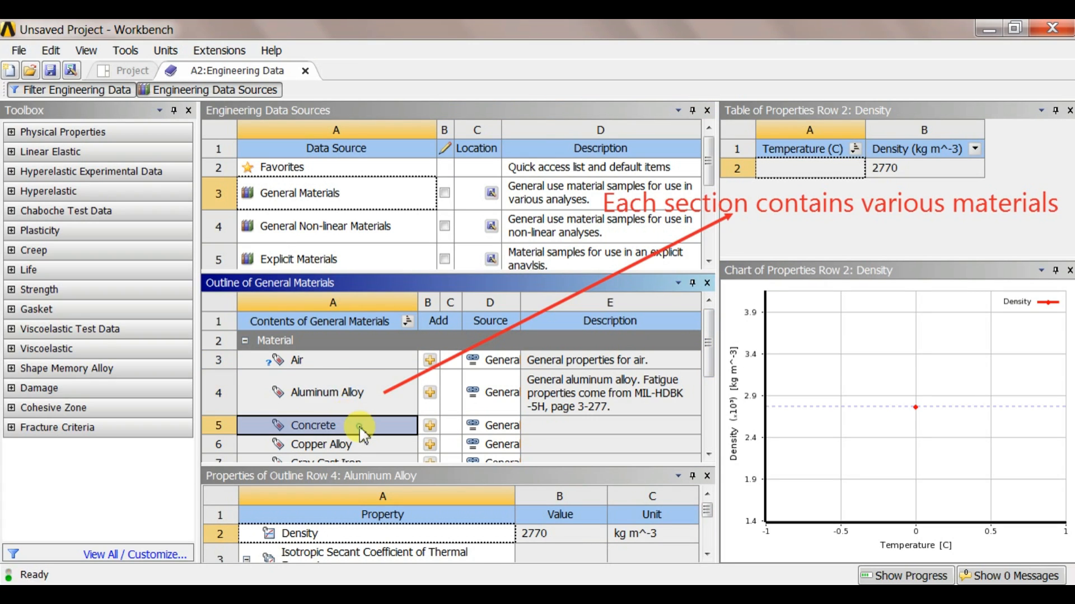
pyautogui.scroll(-1, 364, 436)
pyautogui.click(356, 361)
pyautogui.click(359, 379)
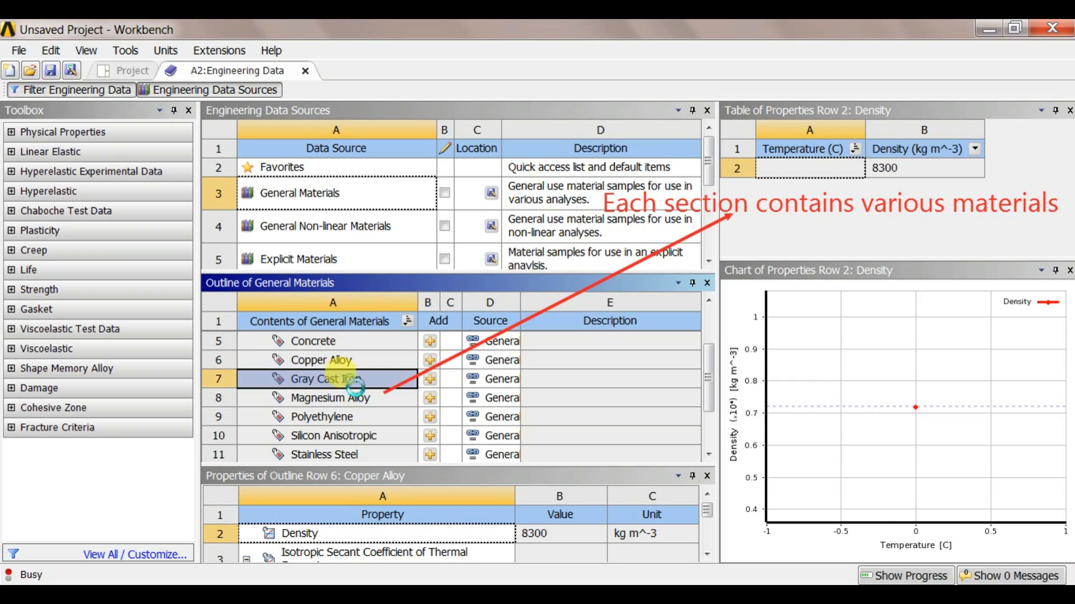
pyautogui.click(359, 399)
pyautogui.click(363, 417)
pyautogui.scroll(-1, 367, 417)
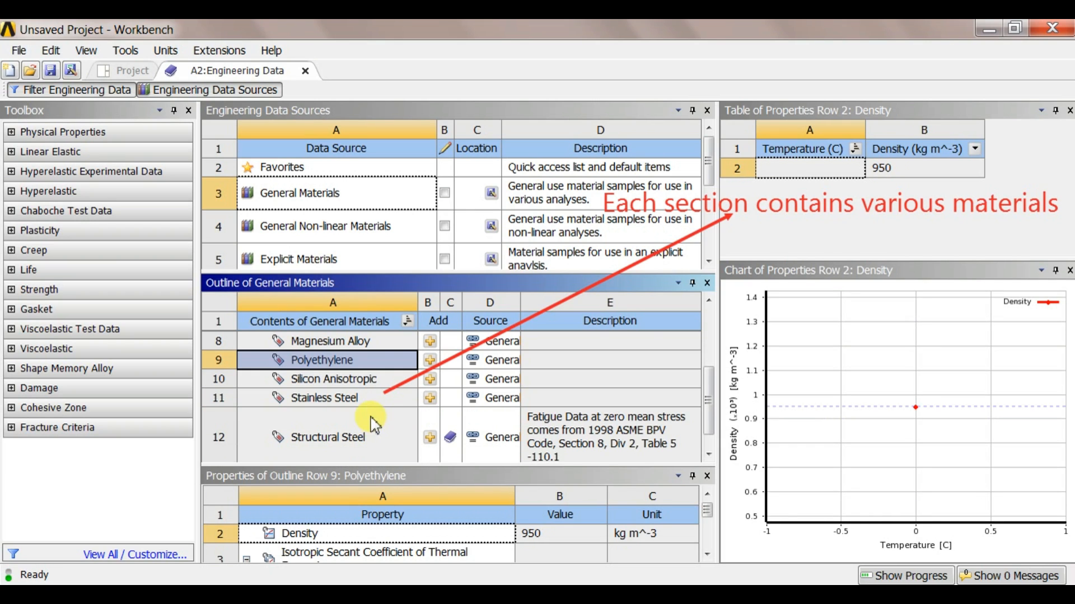
pyautogui.click(363, 399)
pyautogui.click(355, 379)
pyautogui.scroll(-1, 356, 392)
pyautogui.click(355, 372)
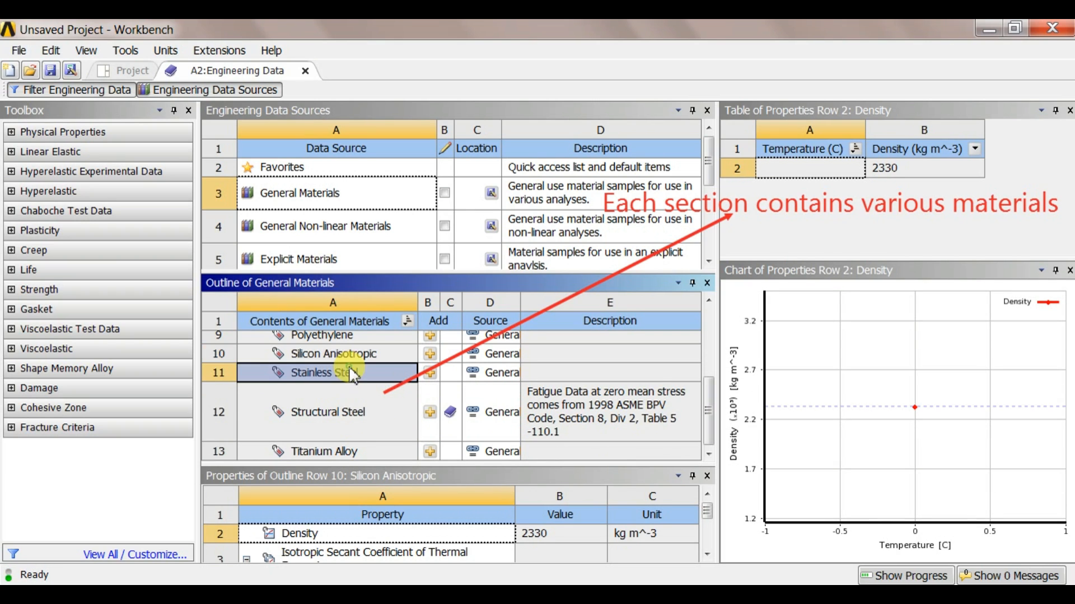
pyautogui.click(358, 412)
# Select Titanium Alloy and enlarge its properties table to examine the listed values down to the strength properties
pyautogui.click(358, 450)
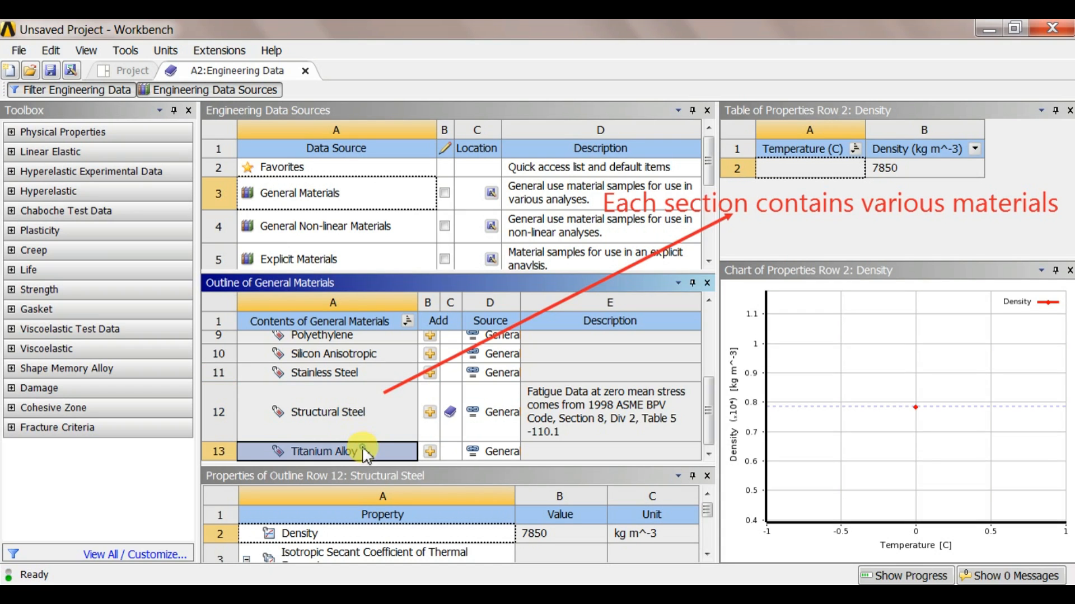
pyautogui.moveTo(417, 467); pyautogui.dragTo(453, 414)
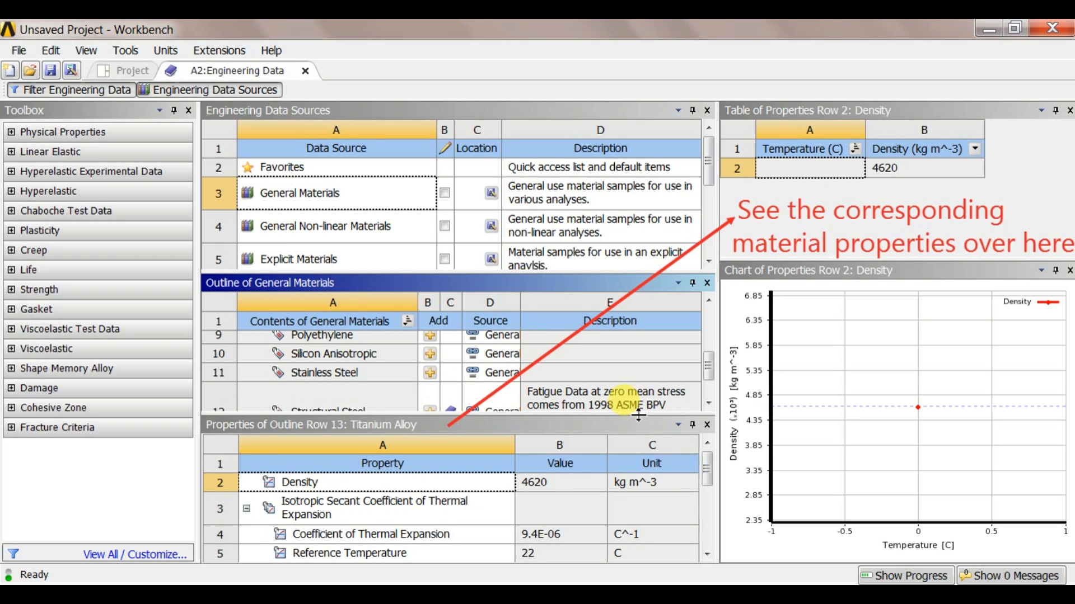
pyautogui.moveTo(639, 415); pyautogui.dragTo(641, 385)
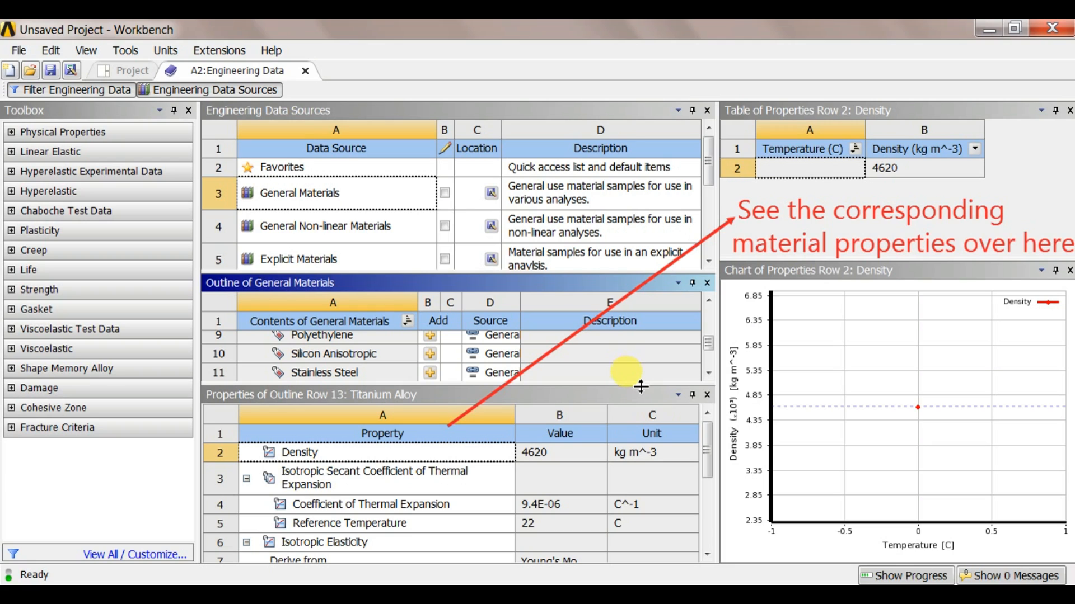
pyautogui.moveTo(704, 443); pyautogui.dragTo(709, 501)
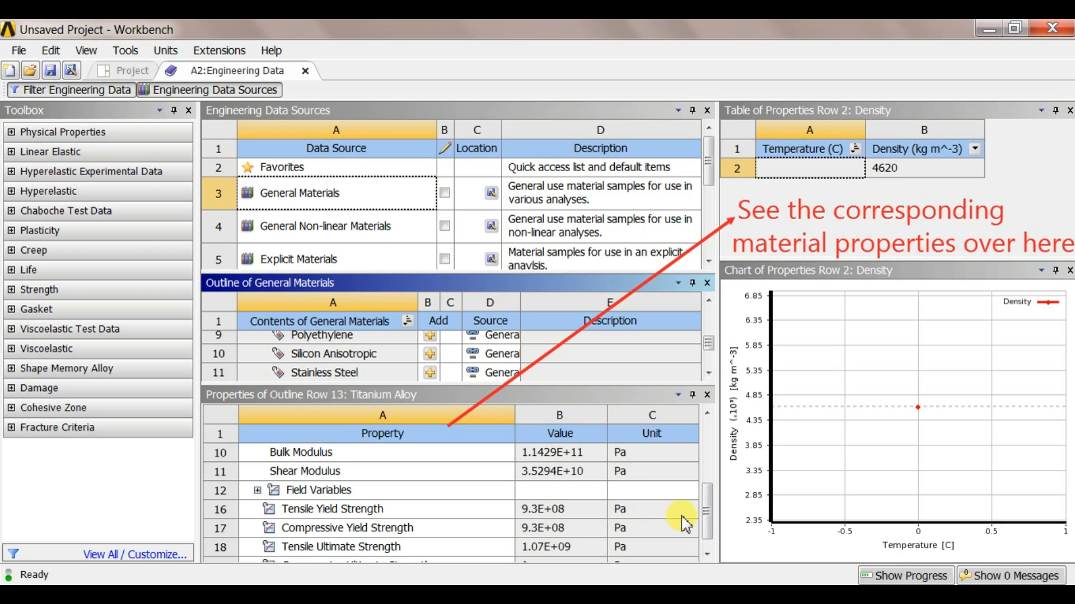
# Return to the start of Titanium Alloy's properties, enlarge the General Materials contents table, and select Stainless Steel to view its properties
pyautogui.moveTo(707, 520); pyautogui.dragTo(707, 459)
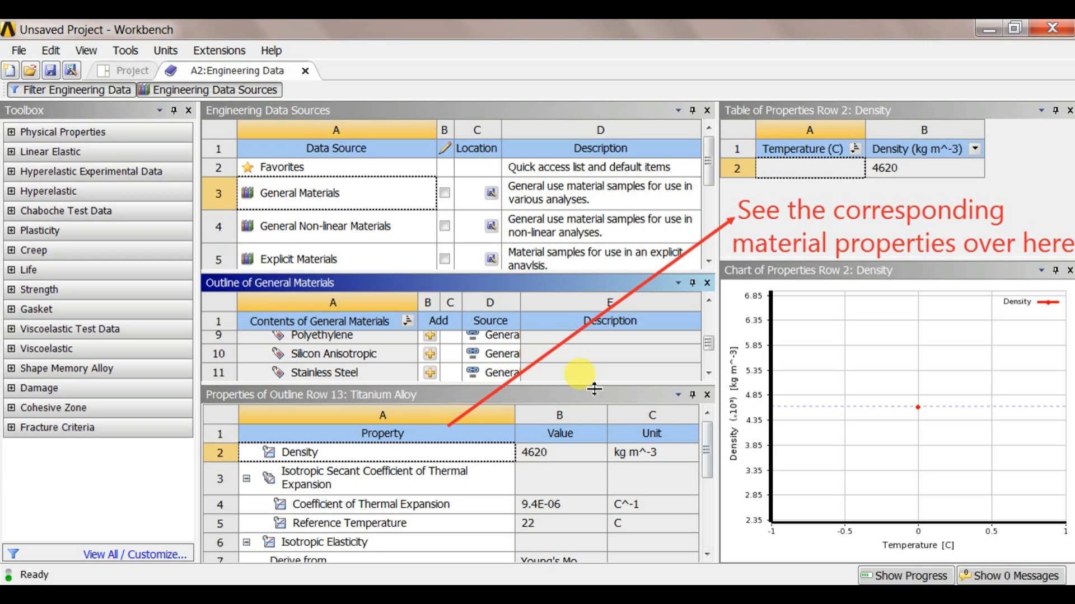
pyautogui.moveTo(594, 387); pyautogui.dragTo(589, 417)
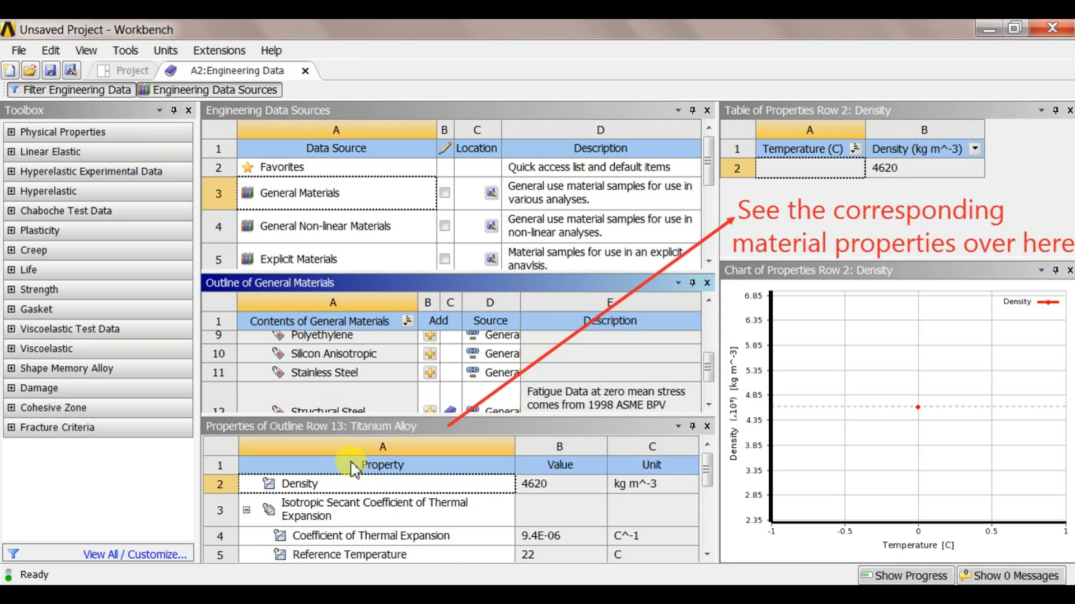
pyautogui.click(386, 373)
pyautogui.scroll(3, 386, 372)
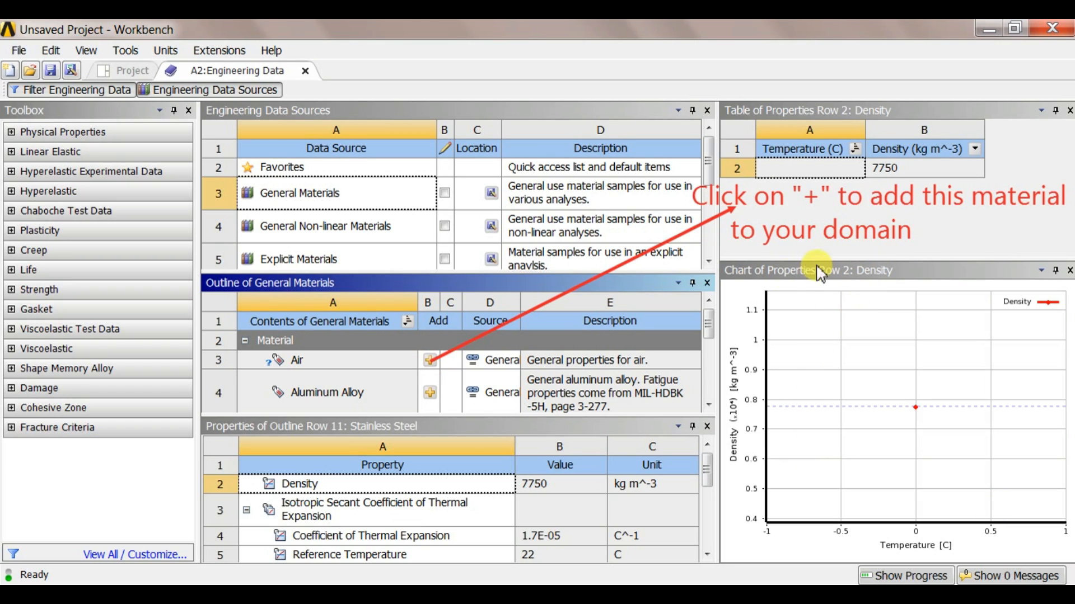
# Add Aluminum Alloy from General Materials to the project's engineering data, close the data sources, and select the added material
pyautogui.scroll(-2, 702, 347)
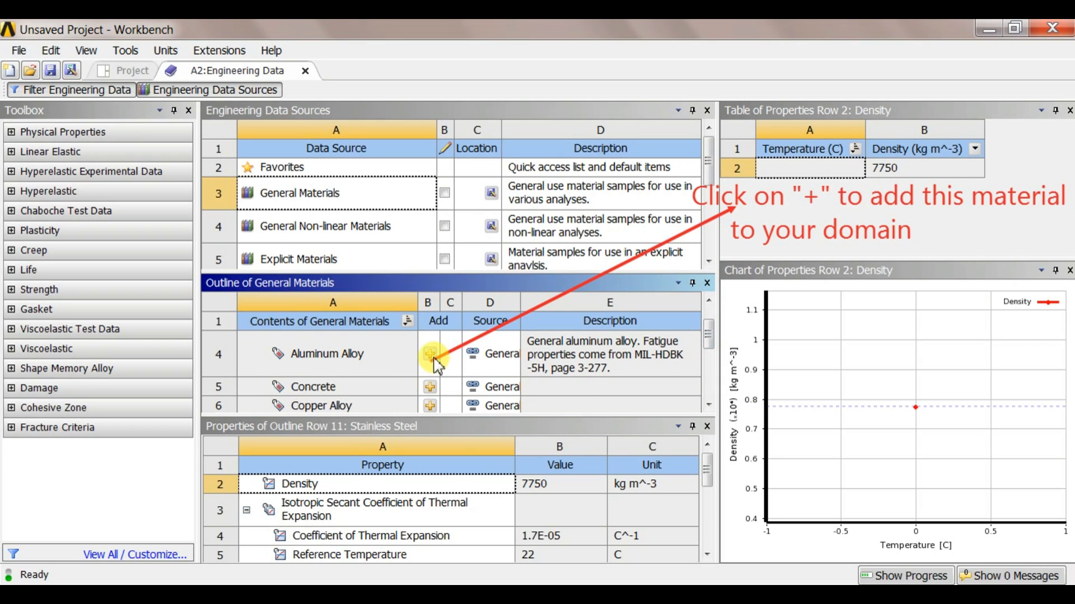
pyautogui.scroll(-4, 432, 363)
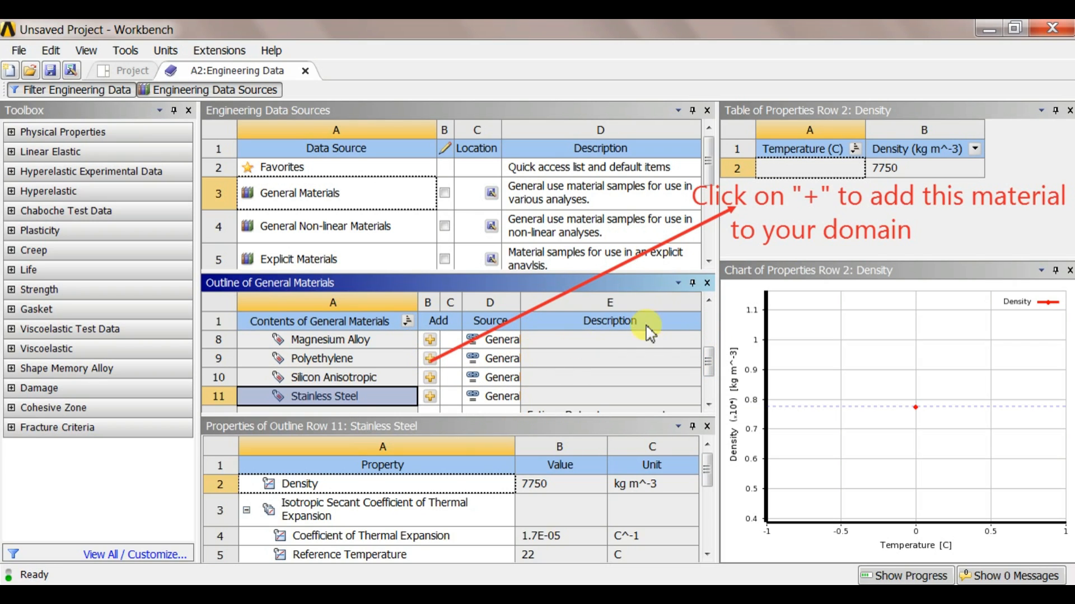
pyautogui.click(240, 92)
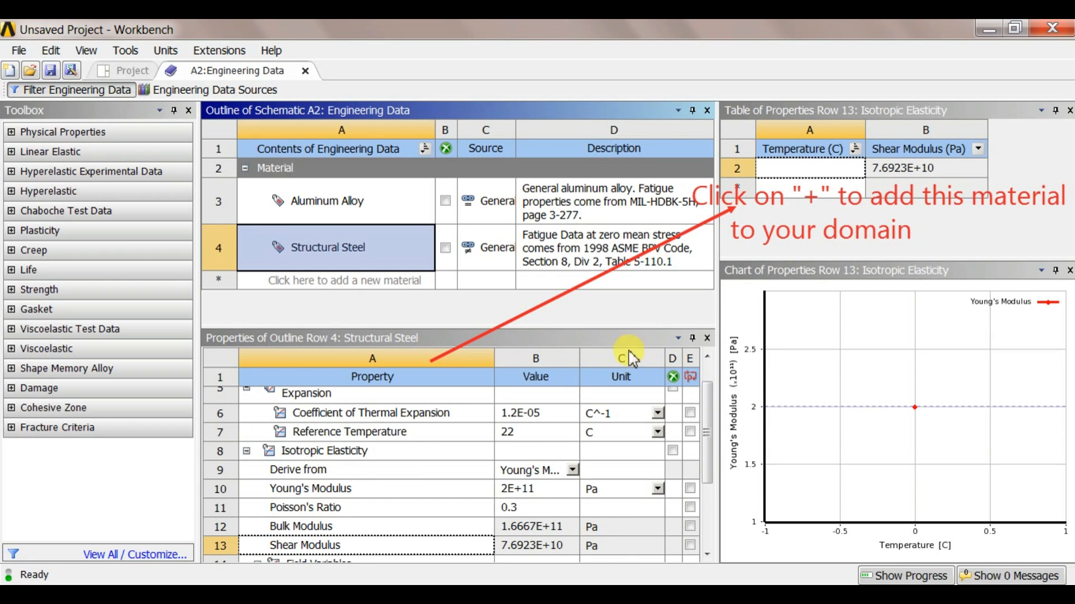
pyautogui.click(327, 199)
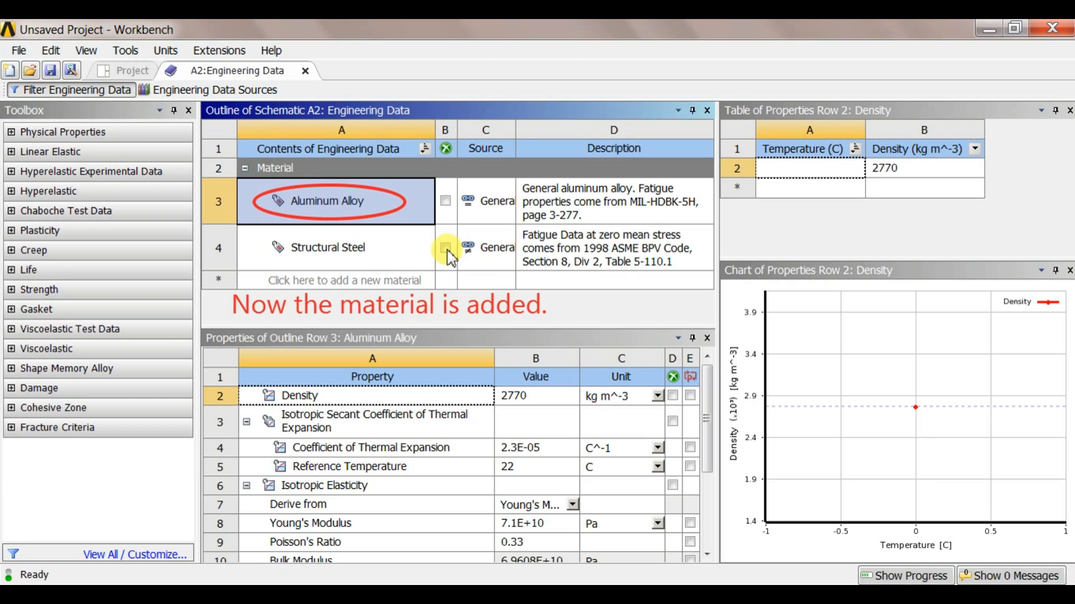
# Select Structural Steel, turn off the engineering data filter, and expand the toolbox categories from Physical Properties through Hyperelastic to review their properties
pyautogui.click(398, 247)
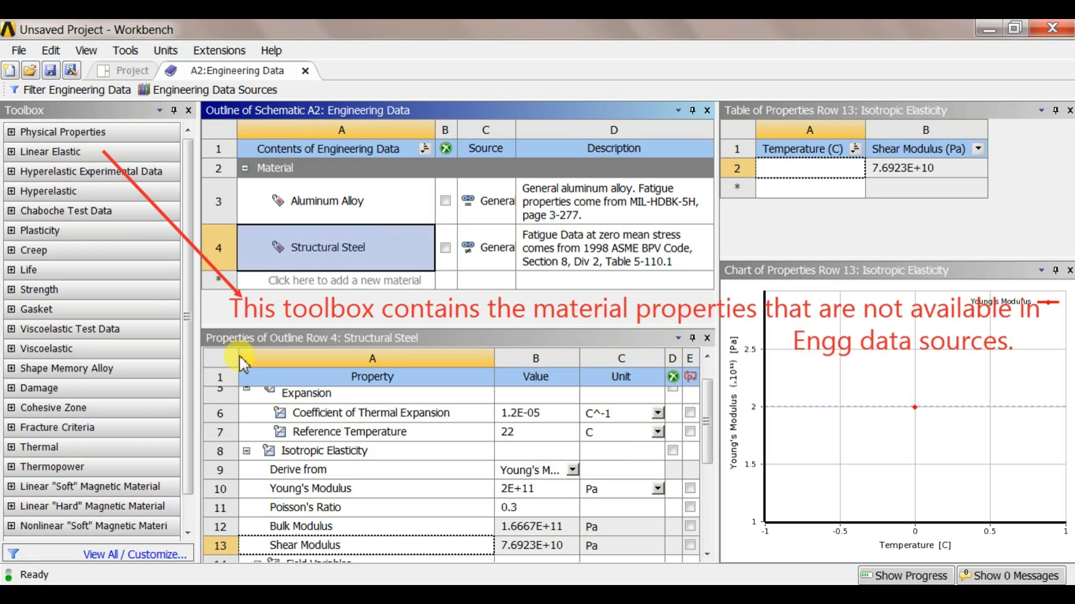
pyautogui.click(40, 132)
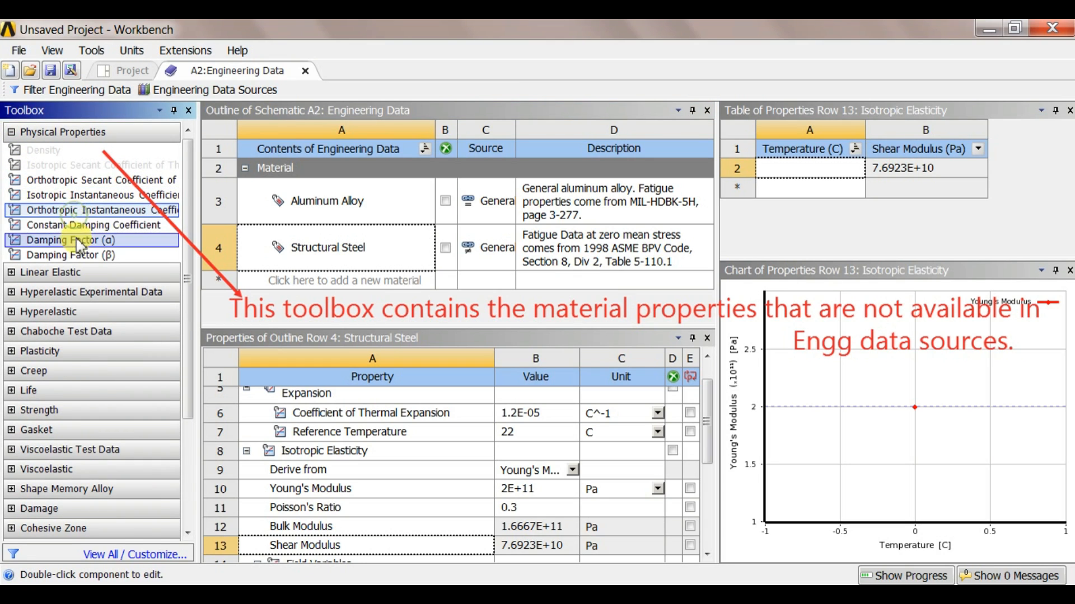
pyautogui.scroll(-2, 62, 235)
pyautogui.click(11, 183)
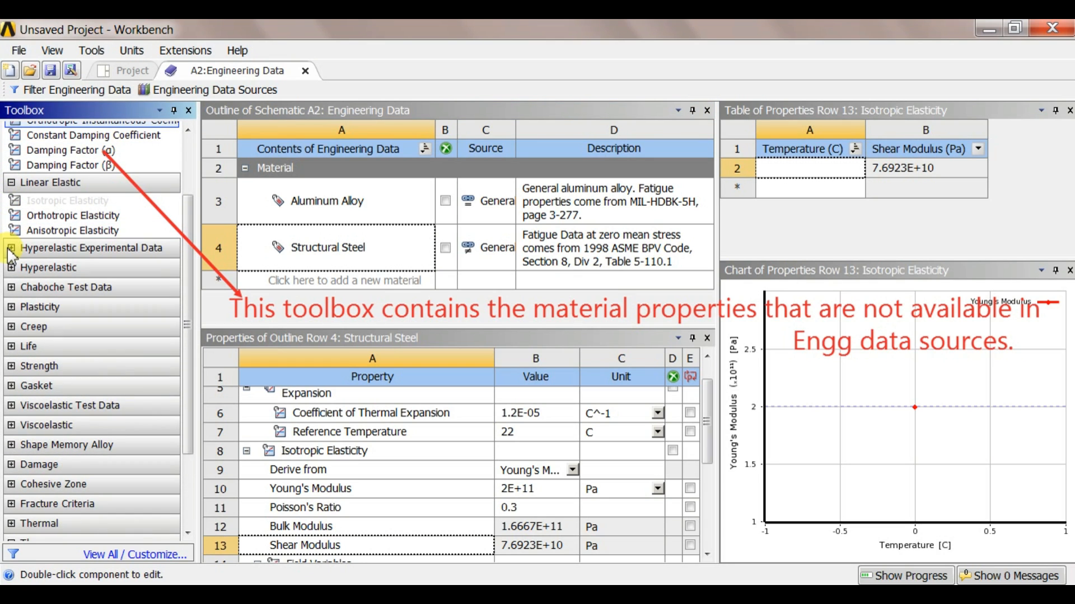
pyautogui.click(11, 248)
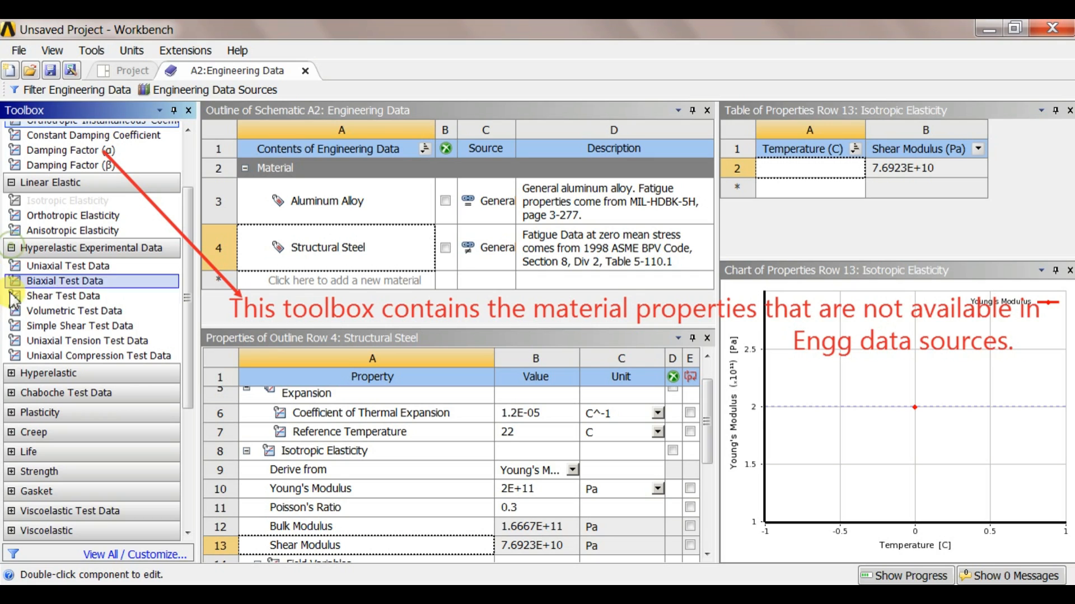
pyautogui.click(11, 374)
pyautogui.scroll(-6, 14, 403)
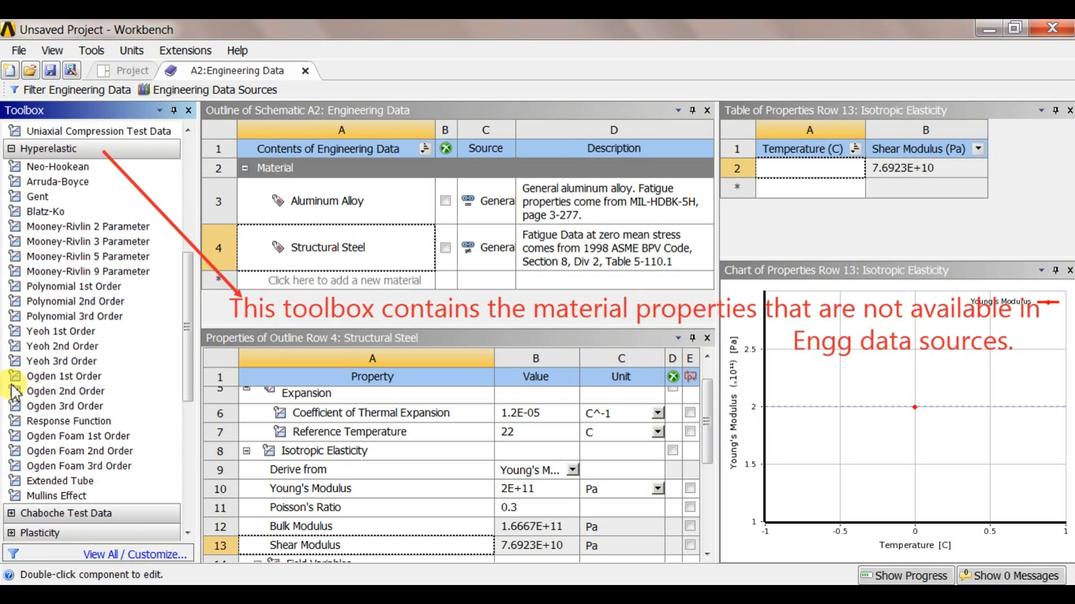
# Expand the Plasticity, Chaboche Test Data, Creep and Strength categories in the toolbox to look through their available properties
pyautogui.click(10, 398)
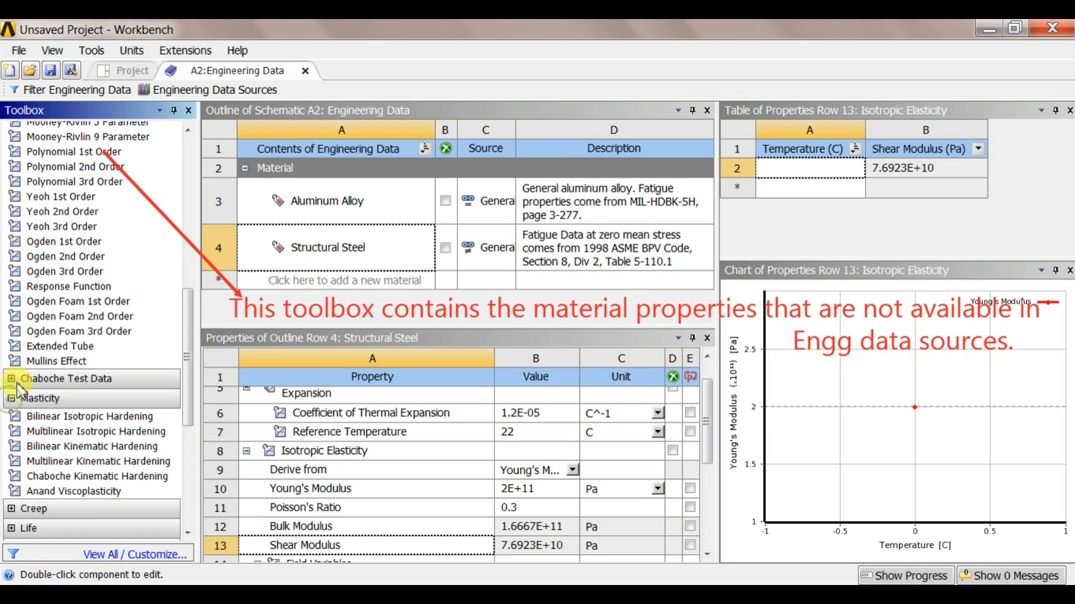
pyautogui.click(11, 378)
pyautogui.scroll(-3, 12, 382)
pyautogui.click(11, 390)
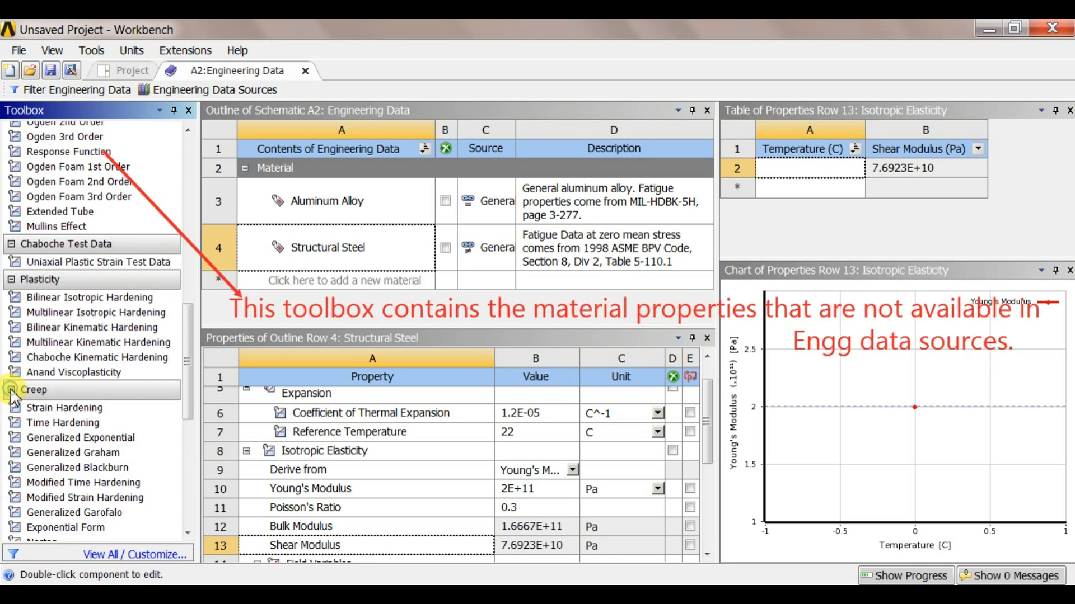
pyautogui.scroll(-5, 11, 395)
pyautogui.click(10, 399)
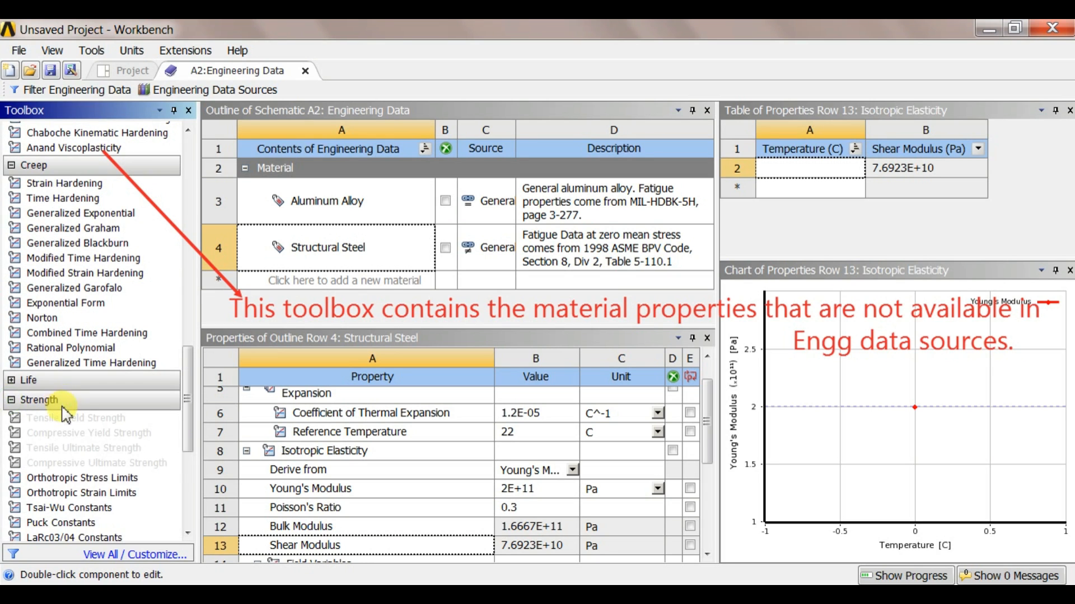
pyautogui.scroll(-5, 11, 409)
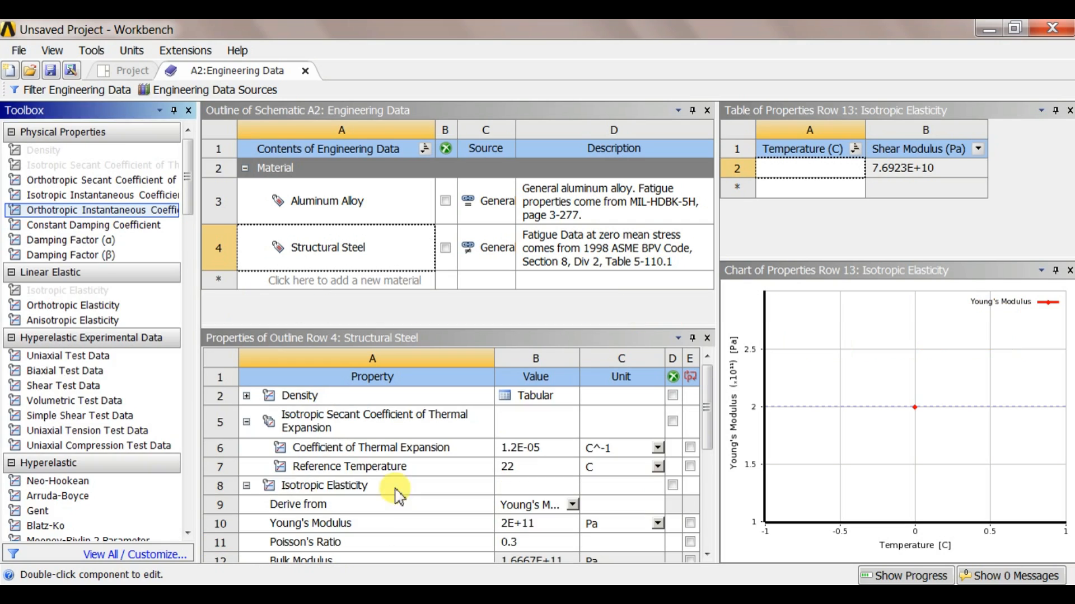
# Add the Orthotropic Secant Coefficient of Thermal Expansion property from the toolbox to Structural Steel and expand its entries
pyautogui.click(395, 486)
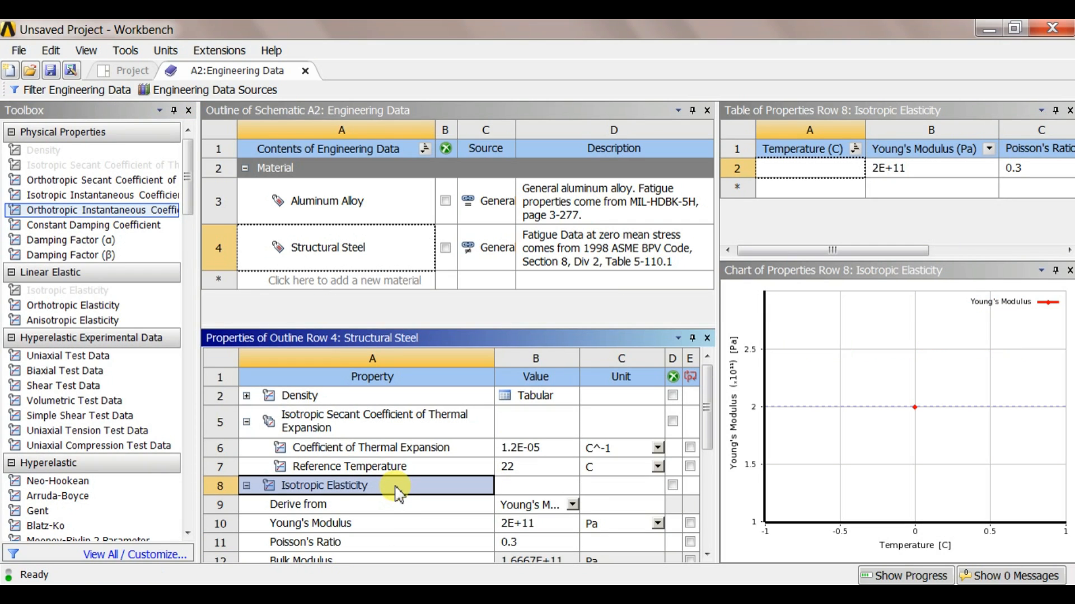
pyautogui.click(373, 430)
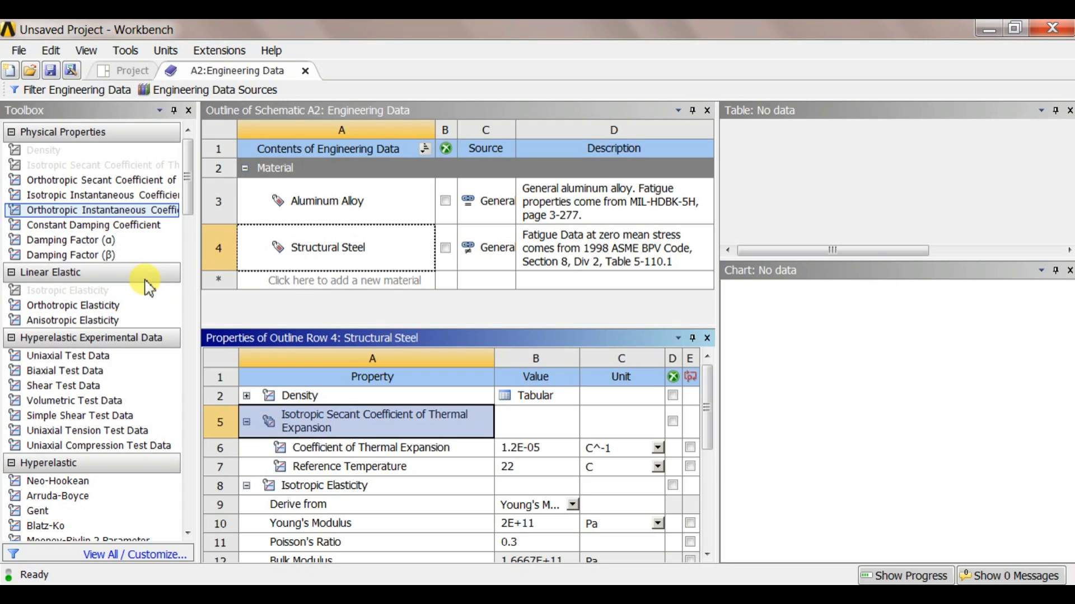
pyautogui.moveTo(99, 195); pyautogui.dragTo(268, 424)
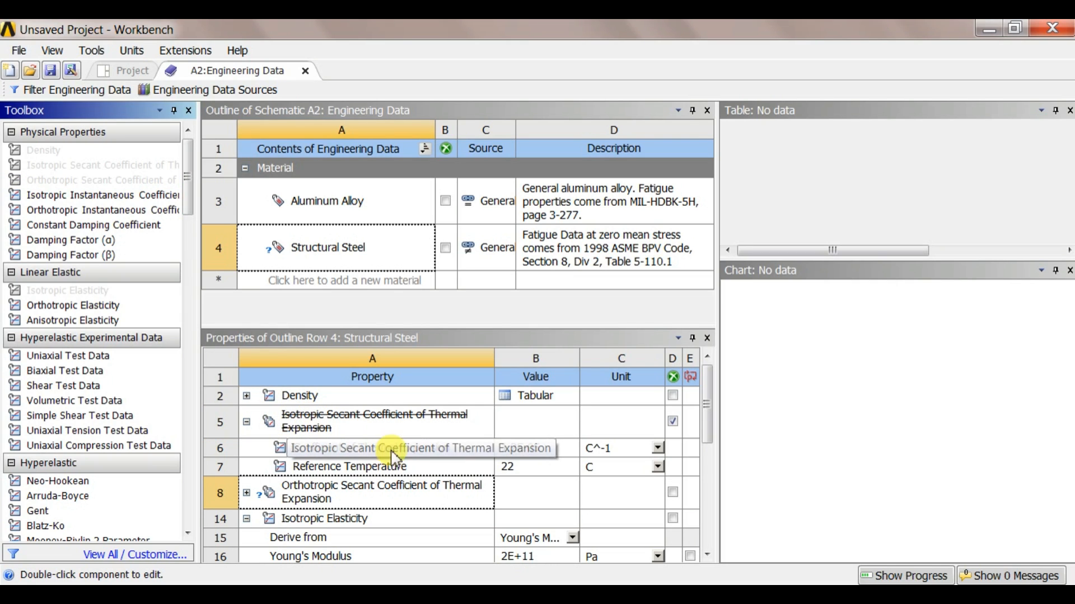
pyautogui.scroll(-1, 255, 496)
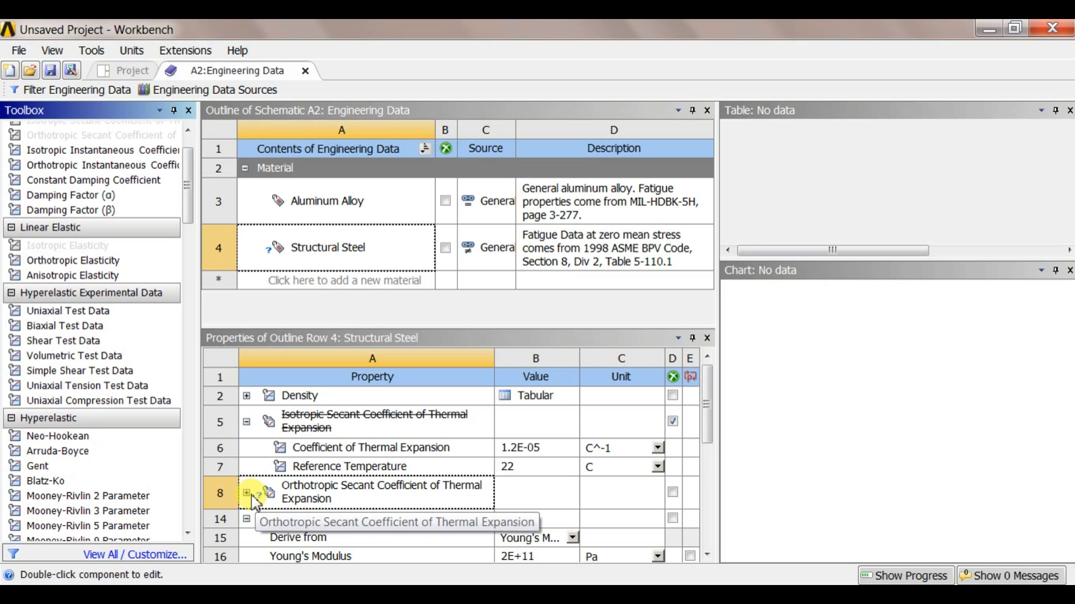
pyautogui.click(422, 469)
pyautogui.click(268, 492)
pyautogui.click(246, 492)
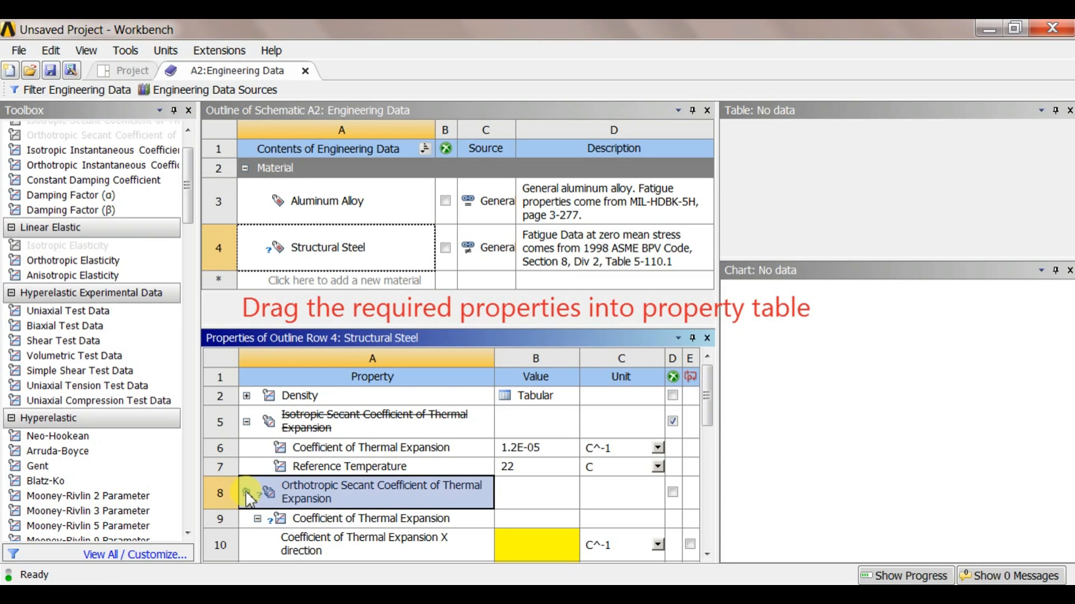
# Set Structural Steel's orthotropic Coefficient of Thermal Expansion in the X direction to 1
pyautogui.scroll(-1, 263, 492)
pyautogui.scroll(-1, 265, 492)
pyautogui.click(518, 456)
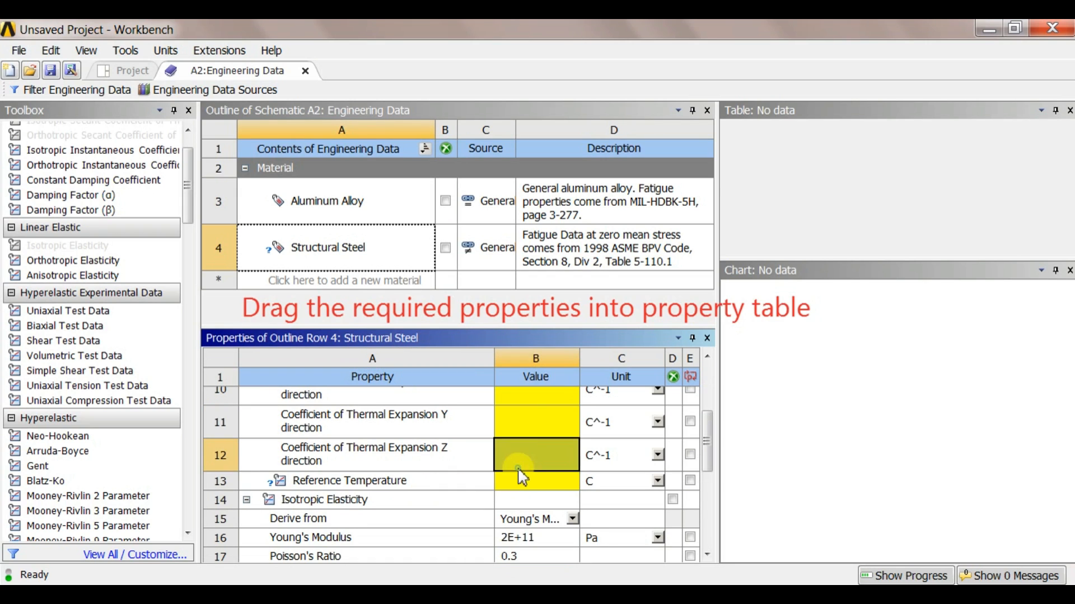
pyautogui.click(543, 414)
pyautogui.scroll(2, 541, 409)
pyautogui.click(531, 495)
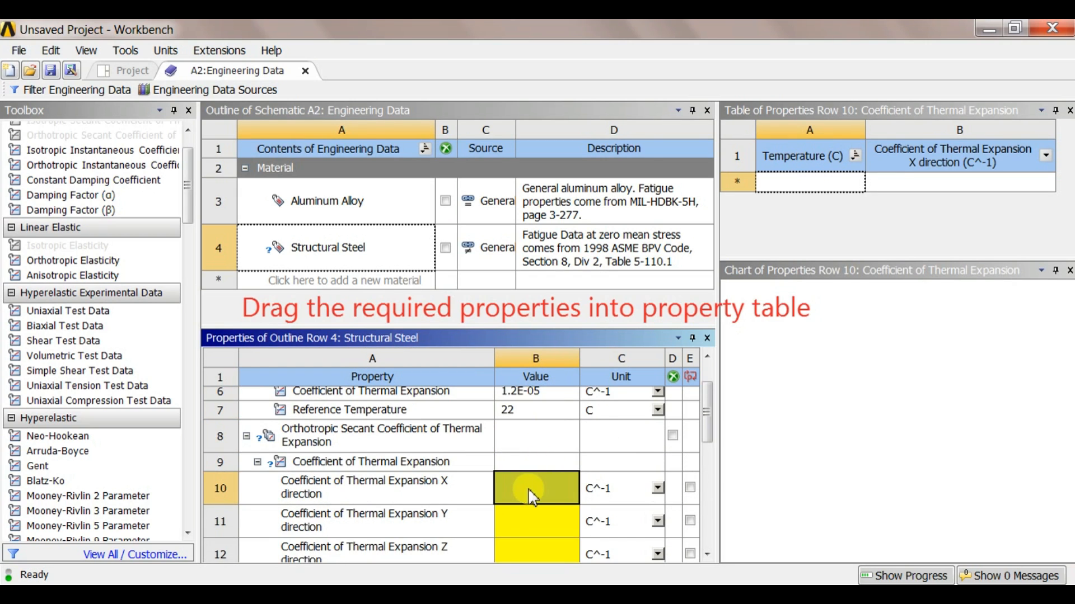
pyautogui.scroll(-1, 532, 497)
pyautogui.scroll(1, 532, 497)
pyautogui.click(532, 497)
pyautogui.write('1')
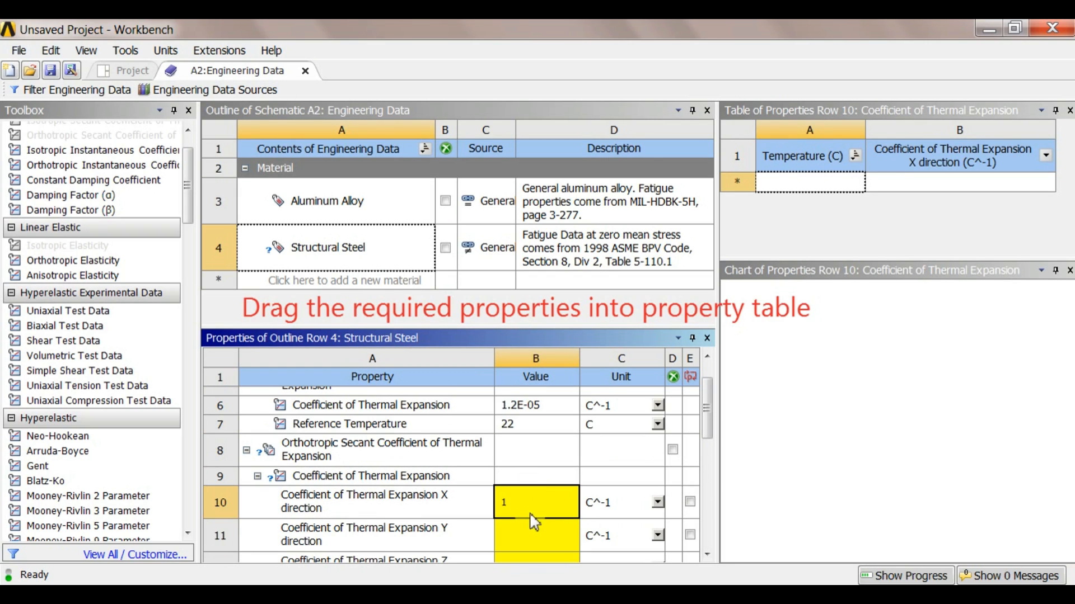
# Set the orthotropic Coefficient of Thermal Expansion to 2 in the Y direction and 3 in the Z direction
pyautogui.click(534, 532)
pyautogui.scroll(-1, 536, 504)
pyautogui.write('2')
pyautogui.click(539, 504)
pyautogui.write('3')
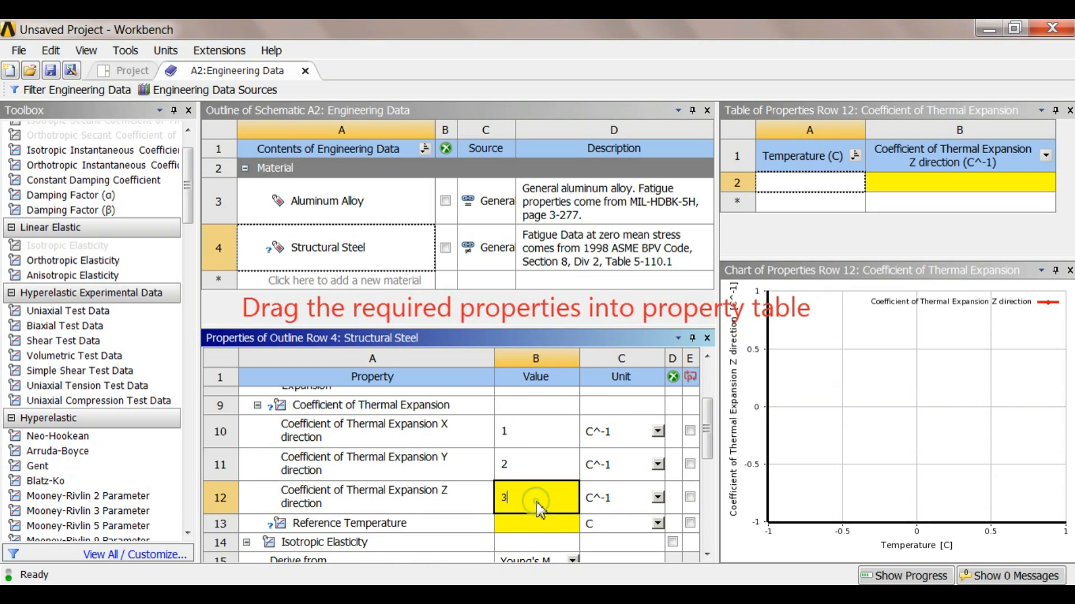
# Set the Reference Temperature of the orthotropic thermal expansion to 44 C and reselect Structural Steel in the outline
pyautogui.click(545, 529)
pyautogui.write('4')
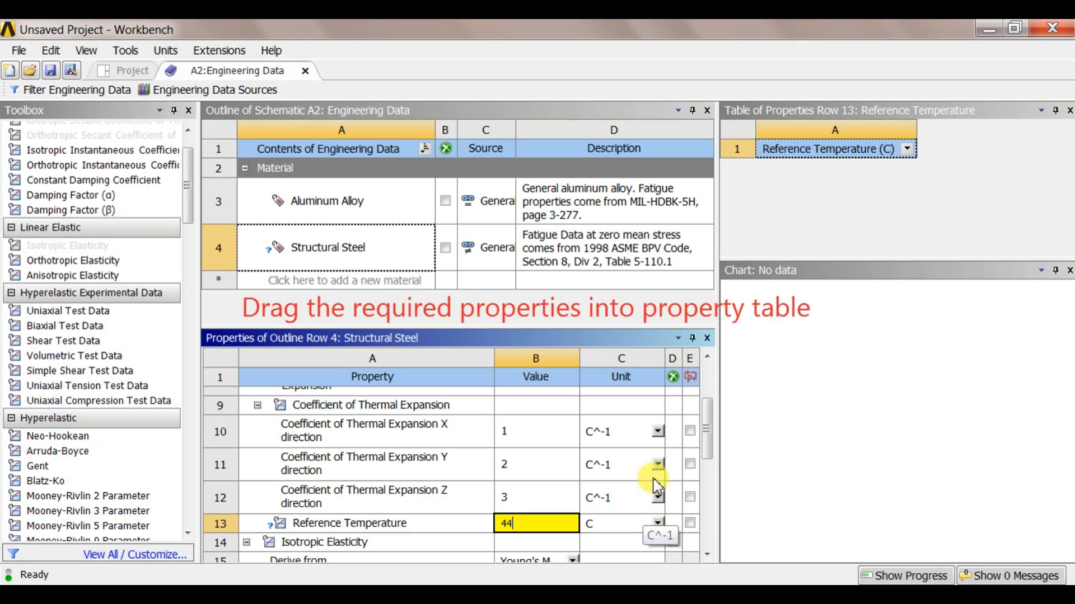
pyautogui.write('4')
pyautogui.click(777, 241)
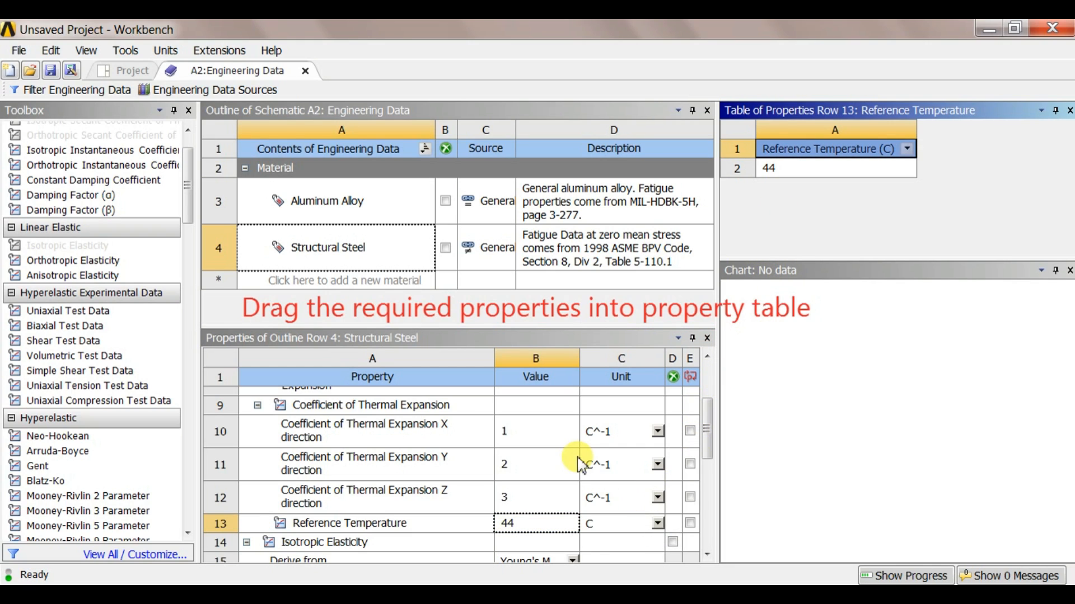
pyautogui.click(353, 260)
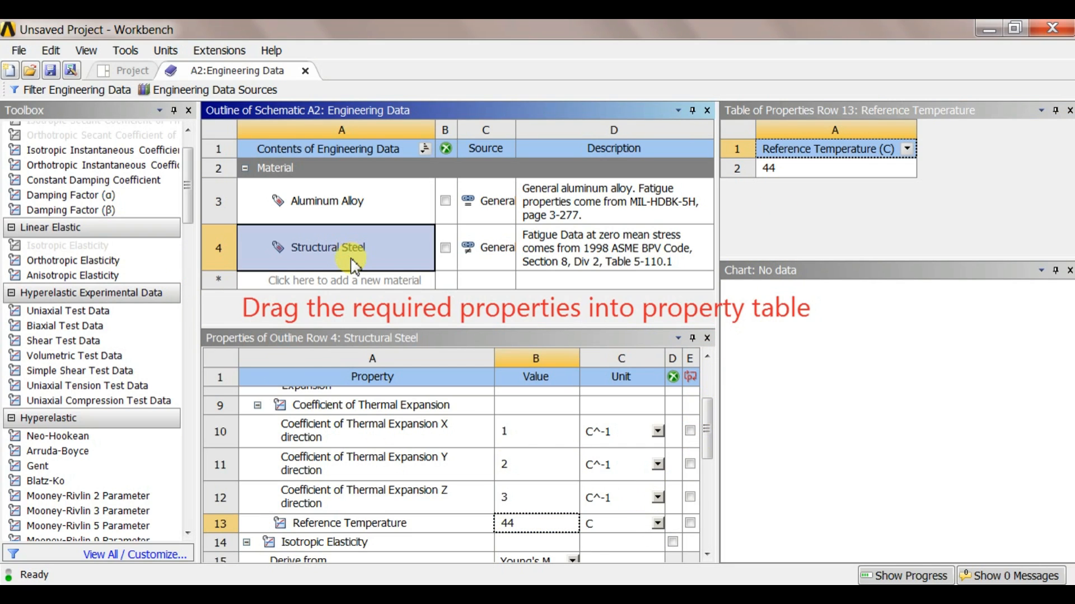
pyautogui.click(351, 259)
# Delete the suppressed Isotropic Secant Coefficient of Thermal Expansion property from Structural Steel
pyautogui.click(450, 461)
pyautogui.scroll(2, 451, 461)
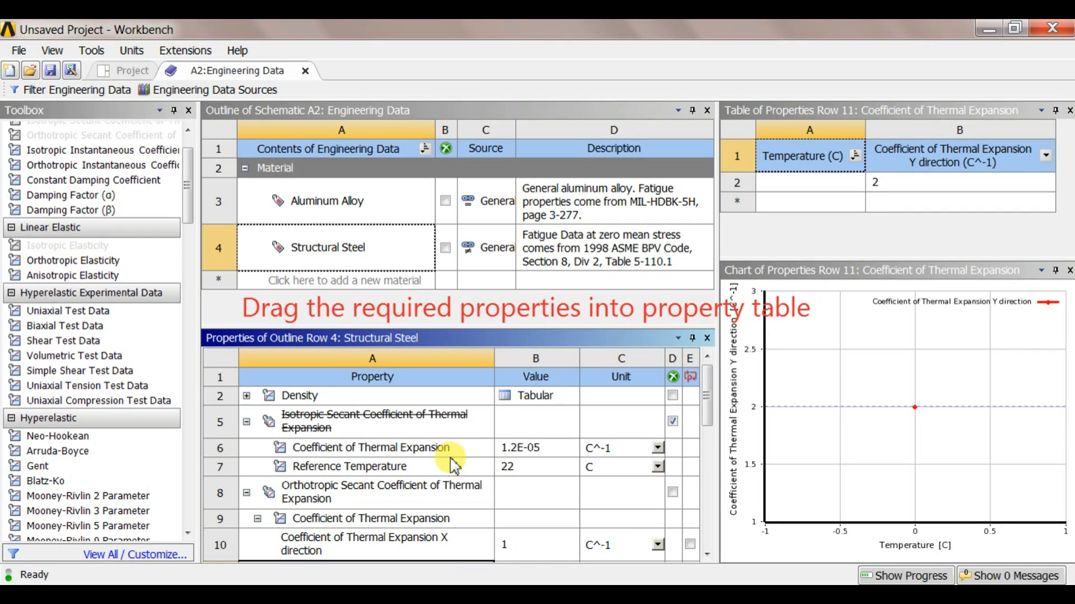
pyautogui.click(368, 431)
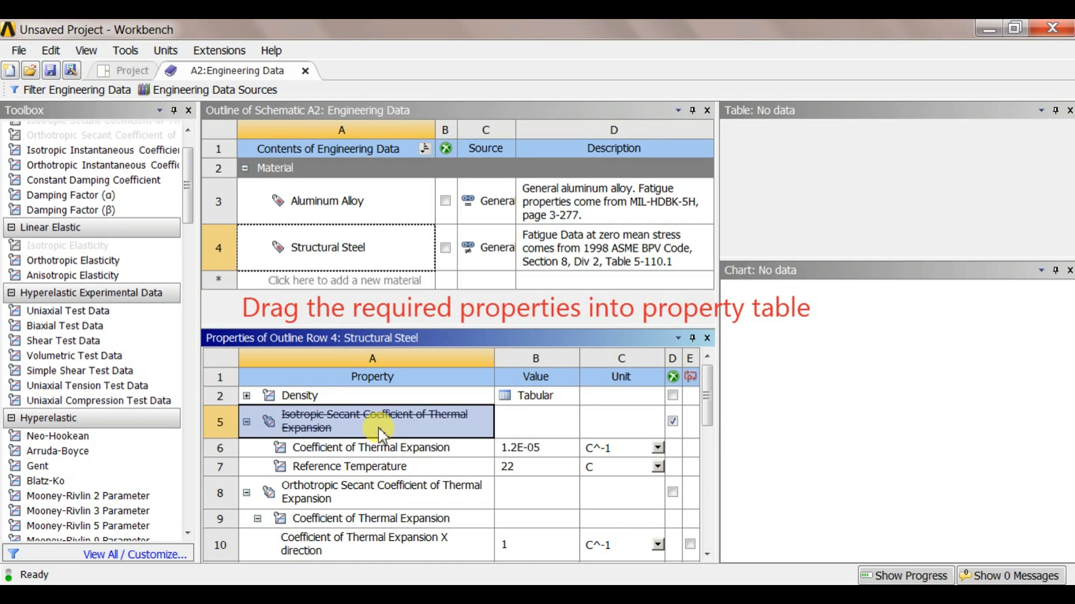
pyautogui.rightClick(406, 430)
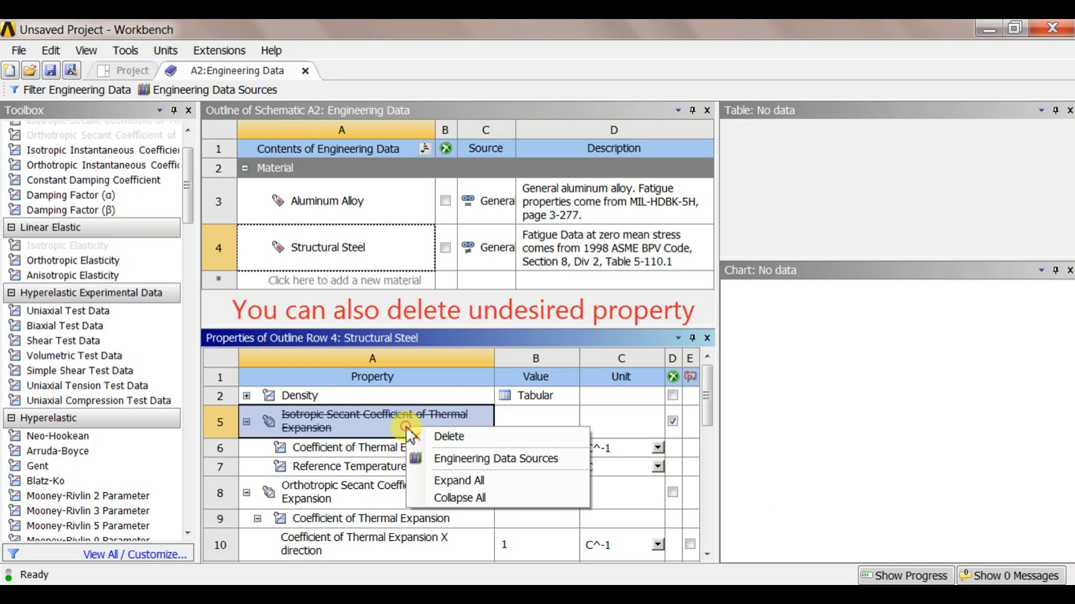
pyautogui.click(433, 437)
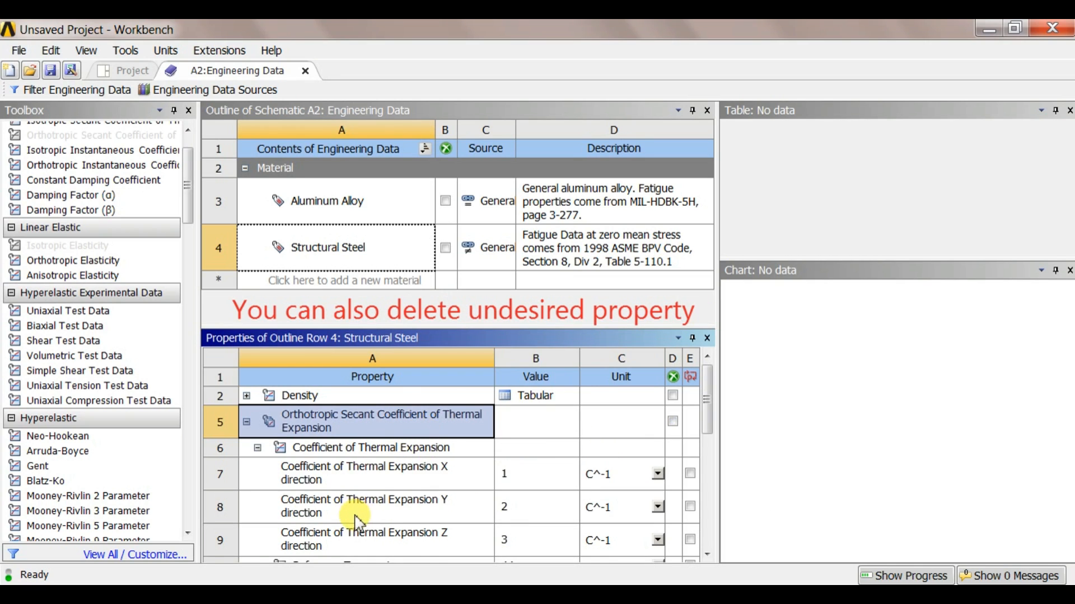
# Delete the Alternating Stress Mean Stress property from Structural Steel
pyautogui.scroll(-2, 356, 520)
pyautogui.click(350, 497)
pyautogui.scroll(-3, 350, 497)
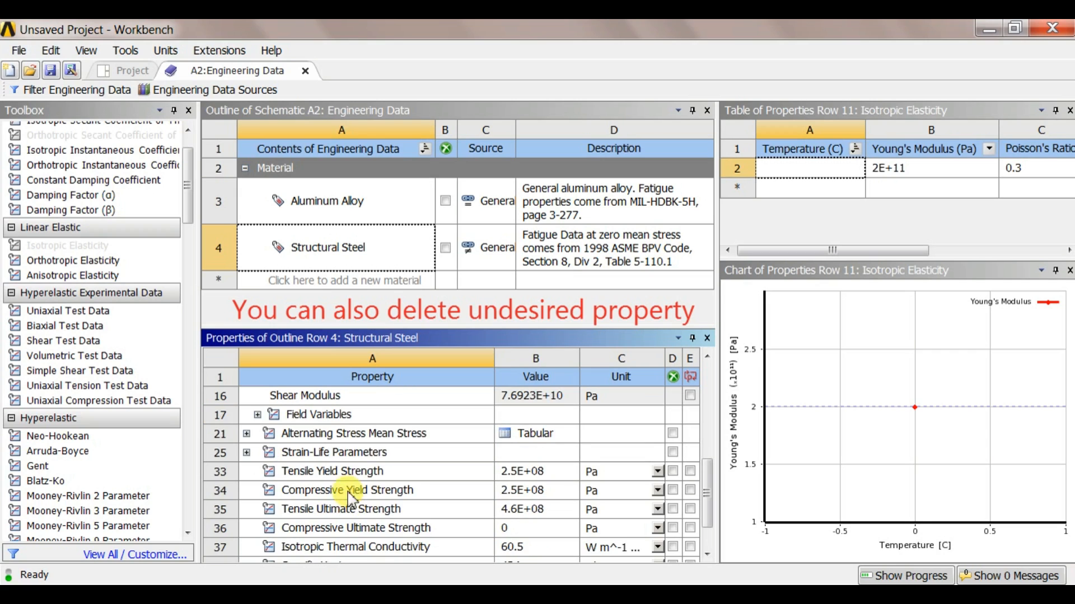
pyautogui.click(331, 415)
pyautogui.rightClick(341, 417)
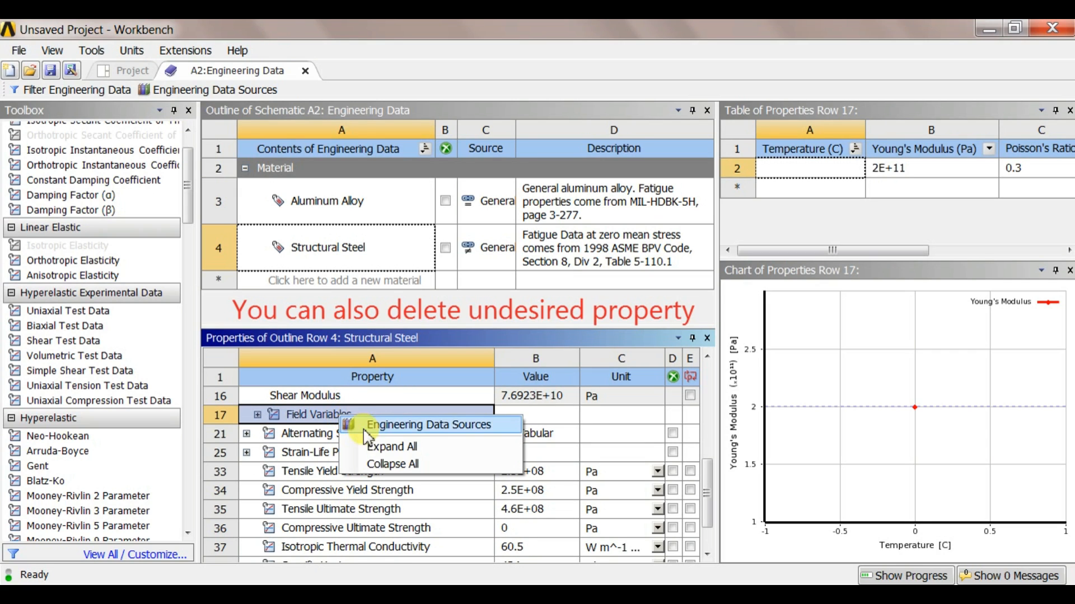
pyautogui.click(303, 434)
pyautogui.rightClick(302, 435)
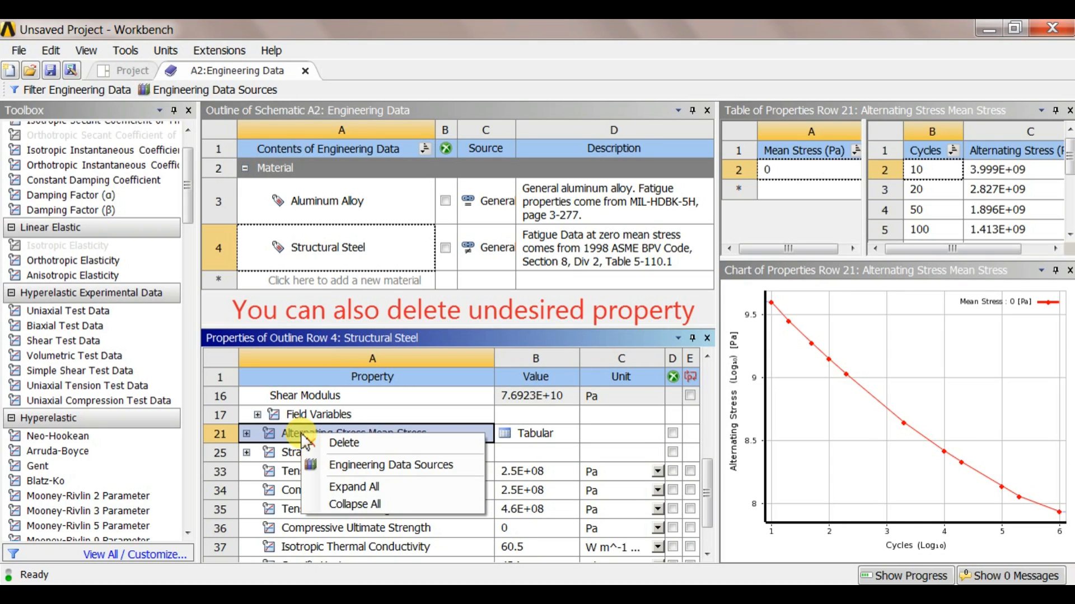
pyautogui.click(338, 446)
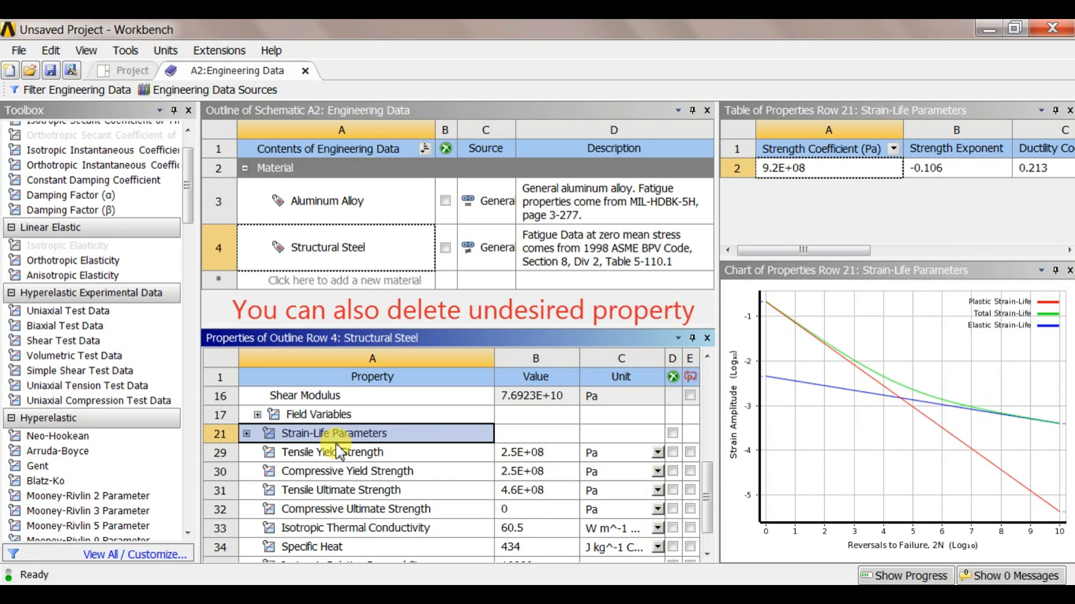
pyautogui.scroll(-2, 285, 431)
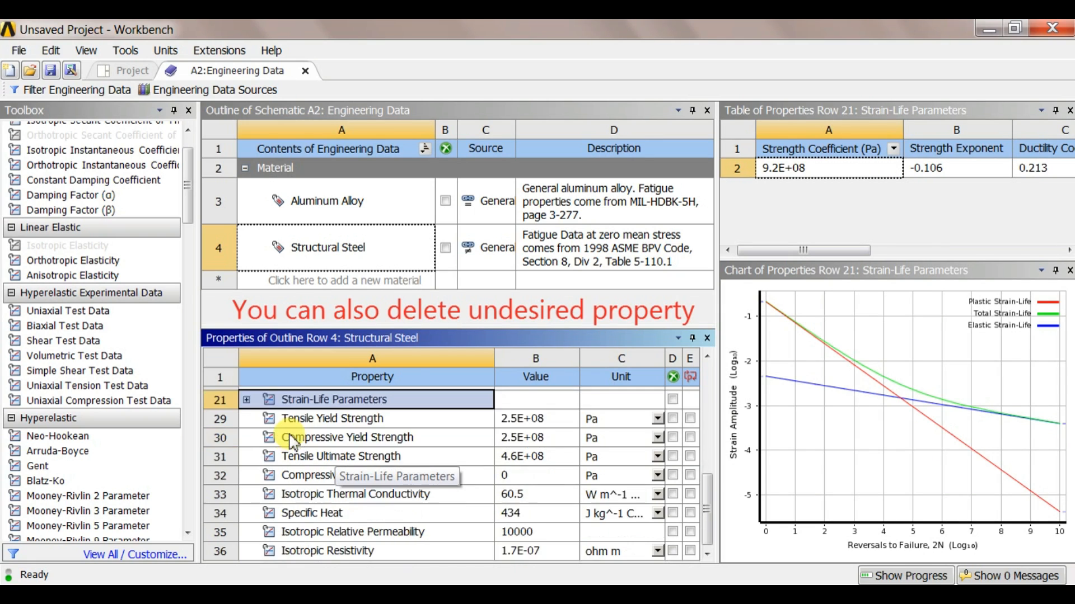
pyautogui.click(343, 512)
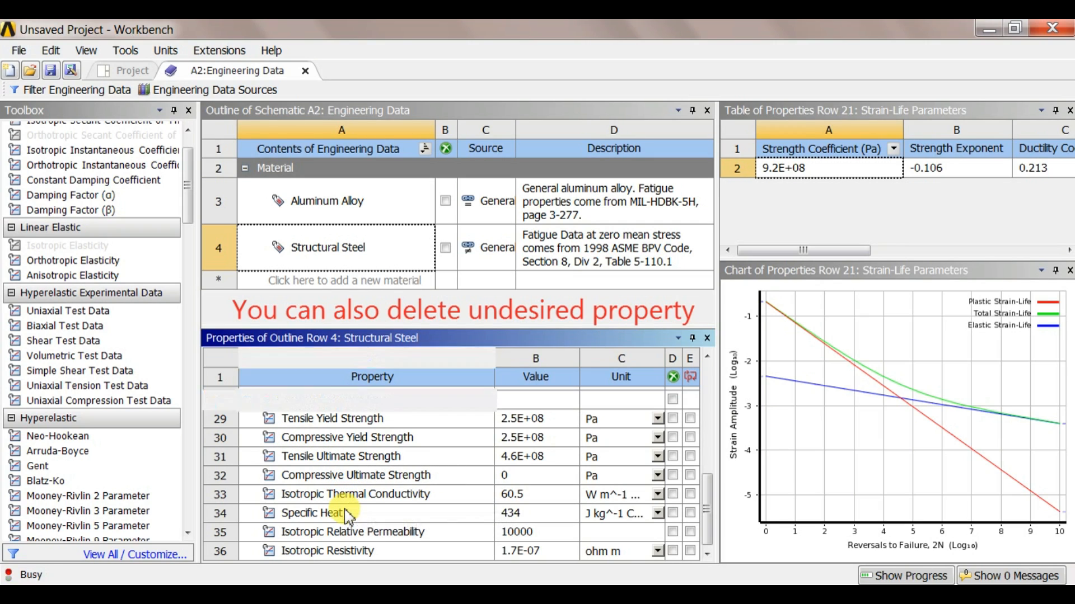
pyautogui.rightClick(345, 513)
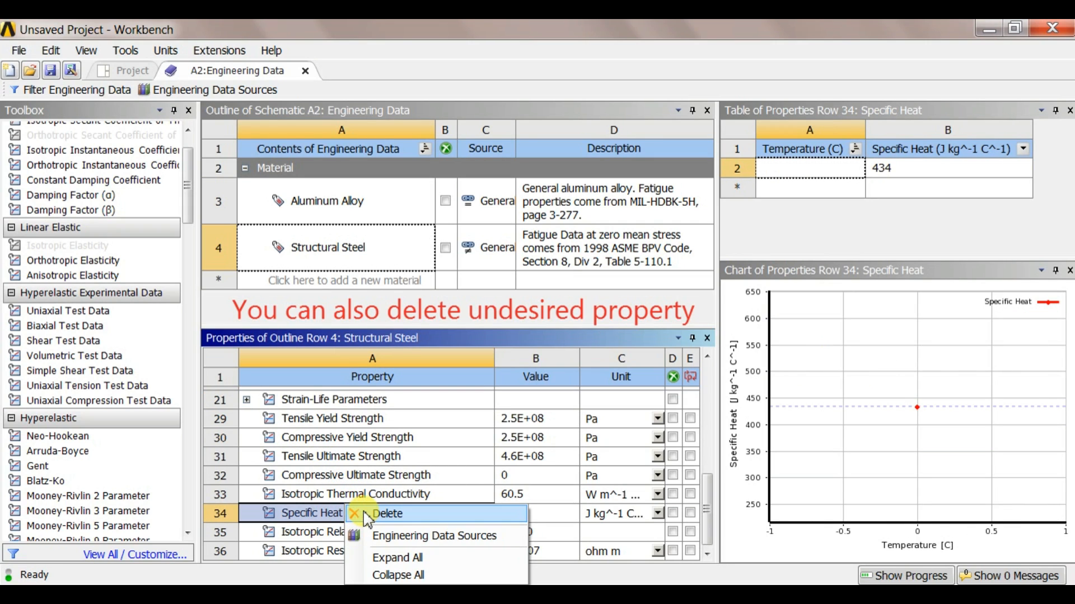
pyautogui.click(380, 514)
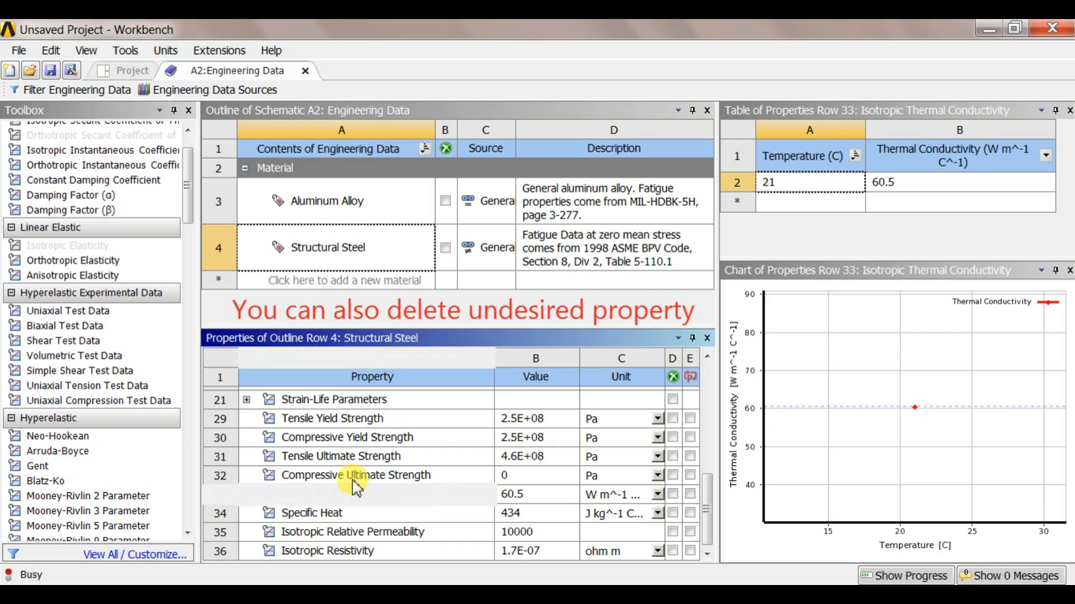
# Delete the Compressive Ultimate Strength property from Structural Steel
pyautogui.click(354, 478)
pyautogui.click(349, 457)
pyautogui.click(358, 477)
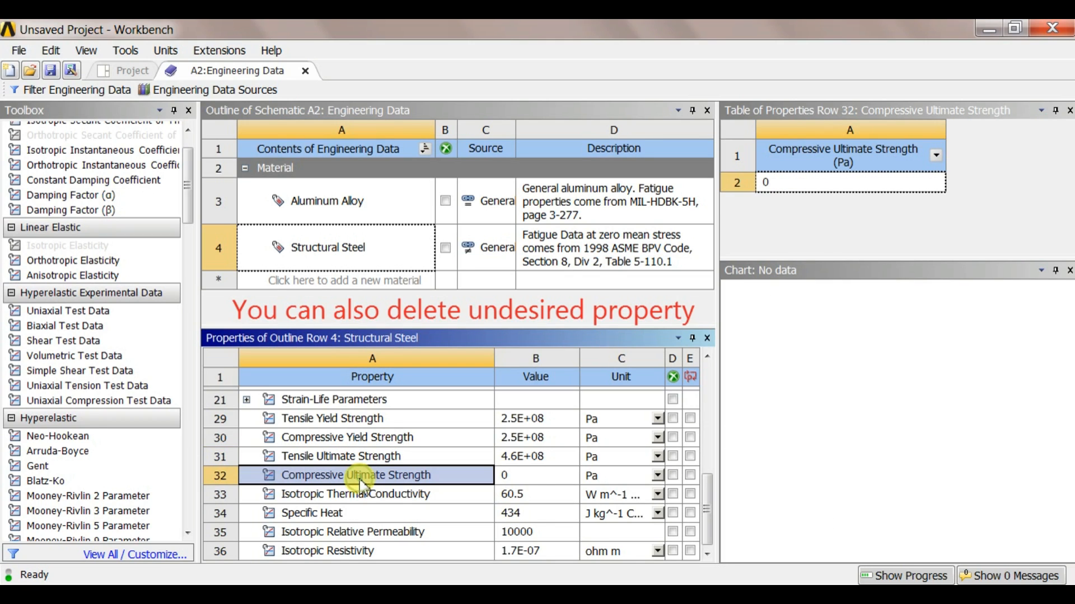
pyautogui.rightClick(359, 480)
pyautogui.click(369, 487)
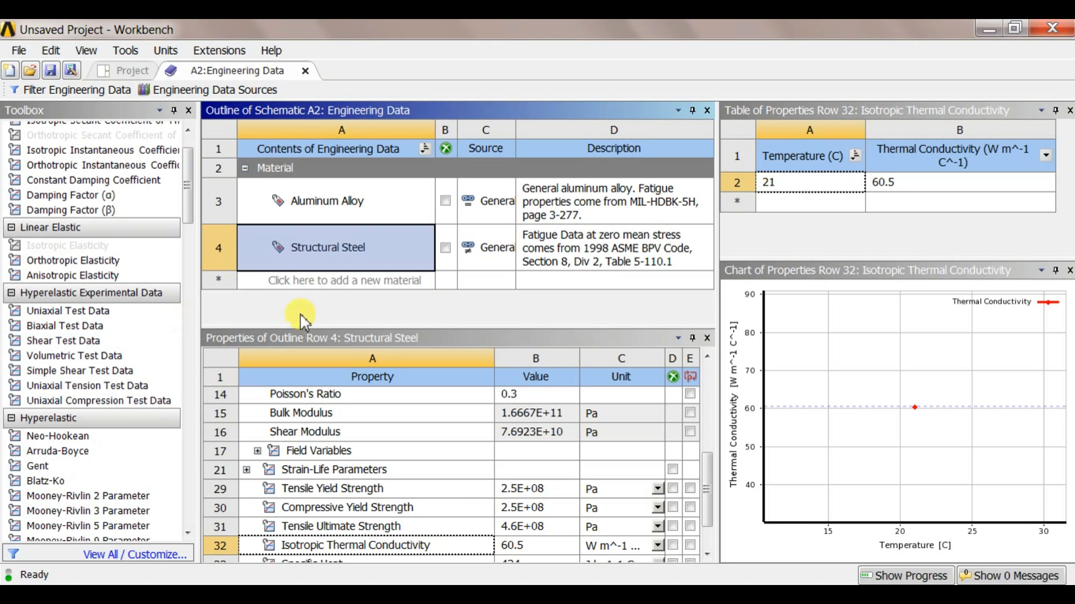
# Suppress the Structural Steel material in the Engineering Data outline and delete it from the project
pyautogui.click(444, 250)
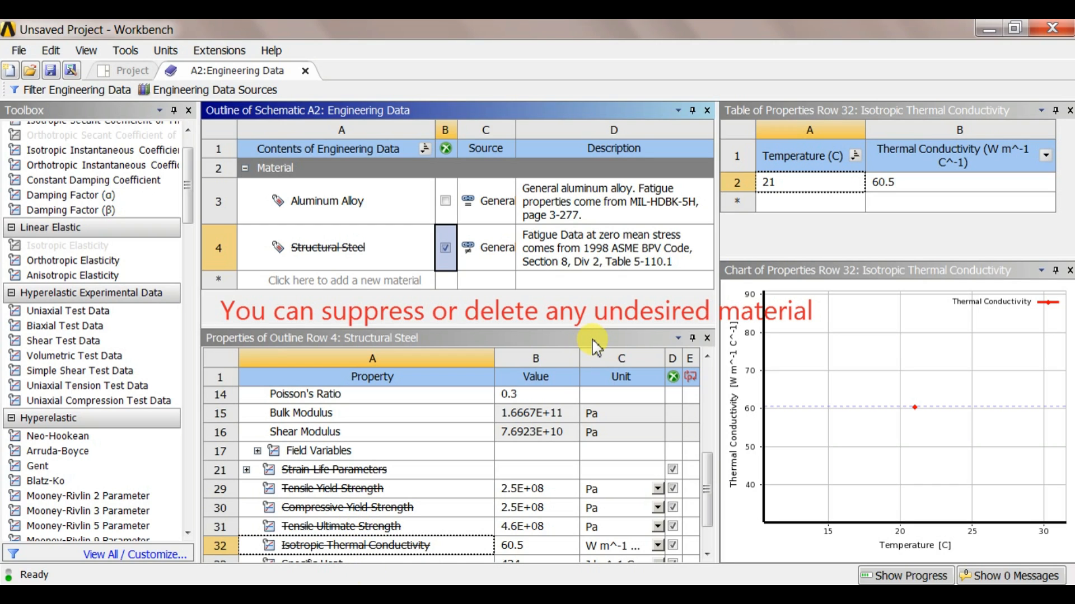
pyautogui.click(385, 241)
pyautogui.click(219, 250)
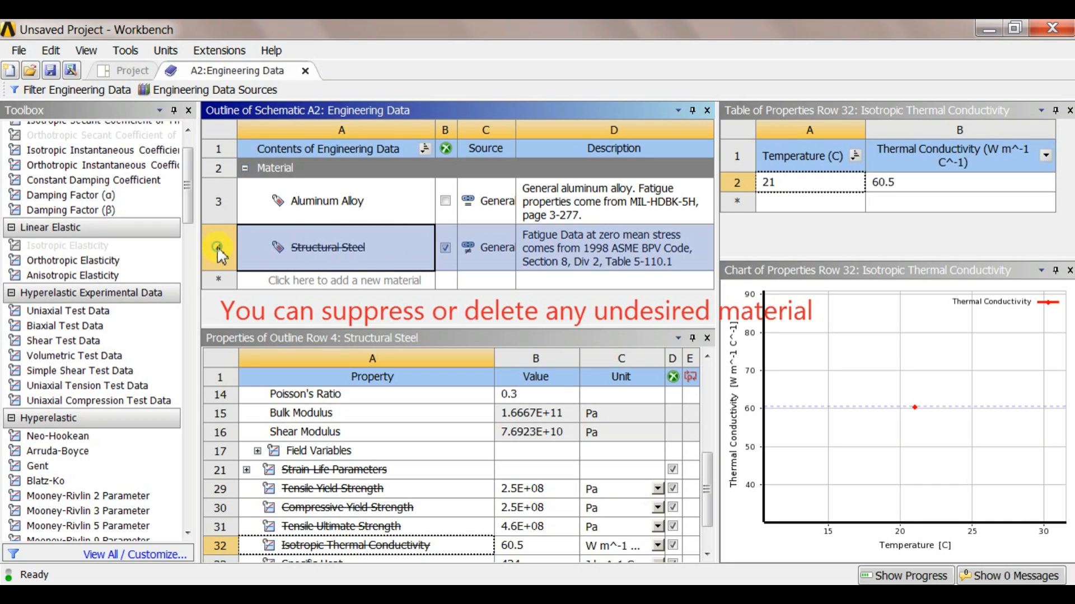
pyautogui.rightClick(219, 253)
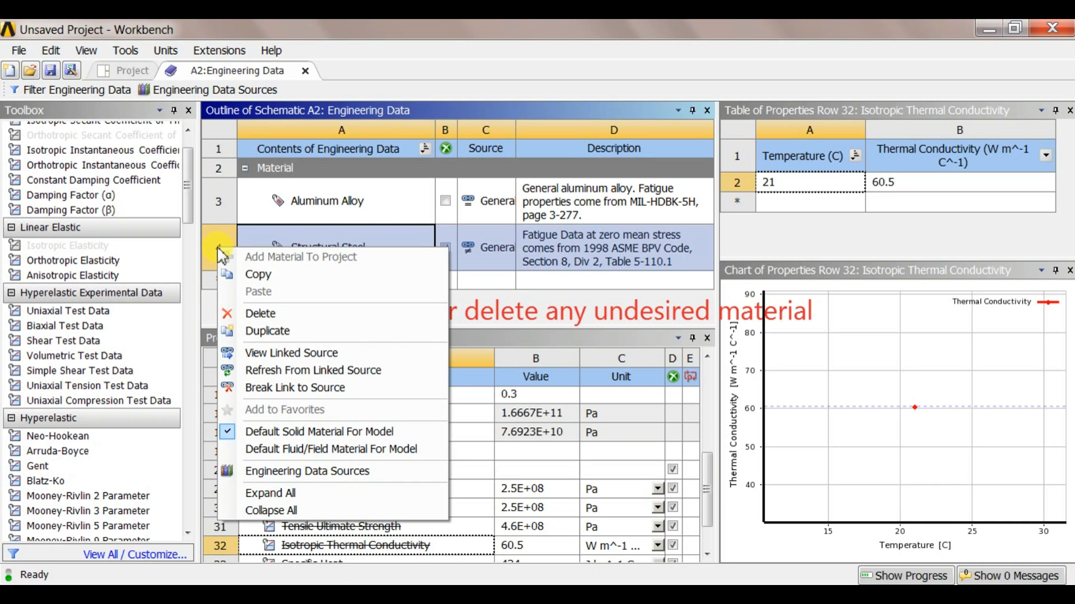
pyautogui.click(250, 314)
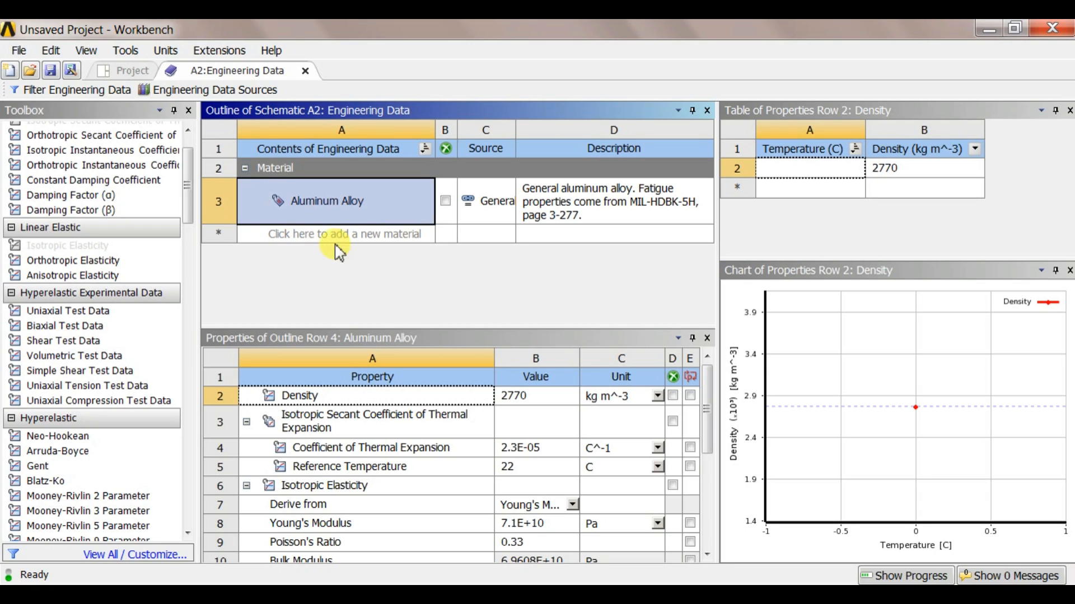
# Open the Static Structural system's Geometry in DesignModeler and set the length unit to millimetres
pyautogui.click(133, 72)
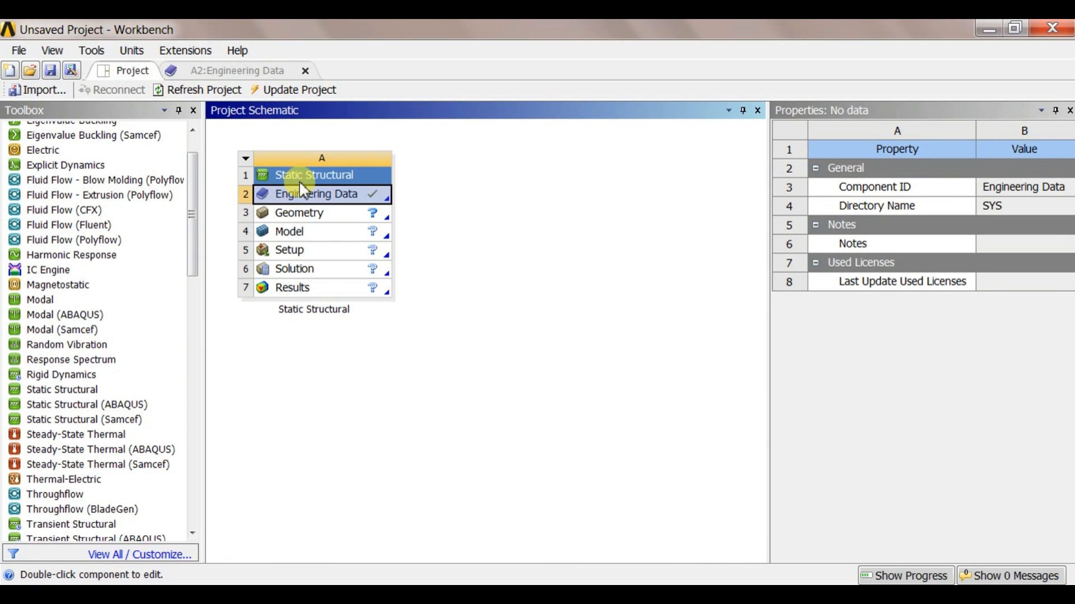
pyautogui.doubleClick(324, 216)
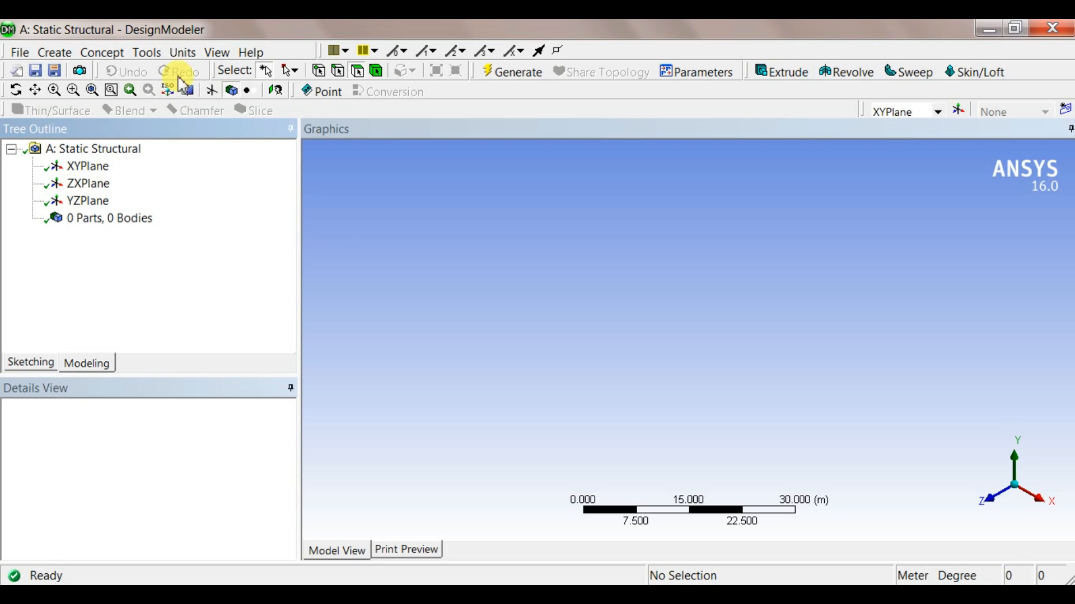
pyautogui.click(183, 53)
pyautogui.click(212, 104)
# Sketch a rectangle about 24 mm by 5 mm on the XYPlane, with one corner at the origin
pyautogui.click(88, 166)
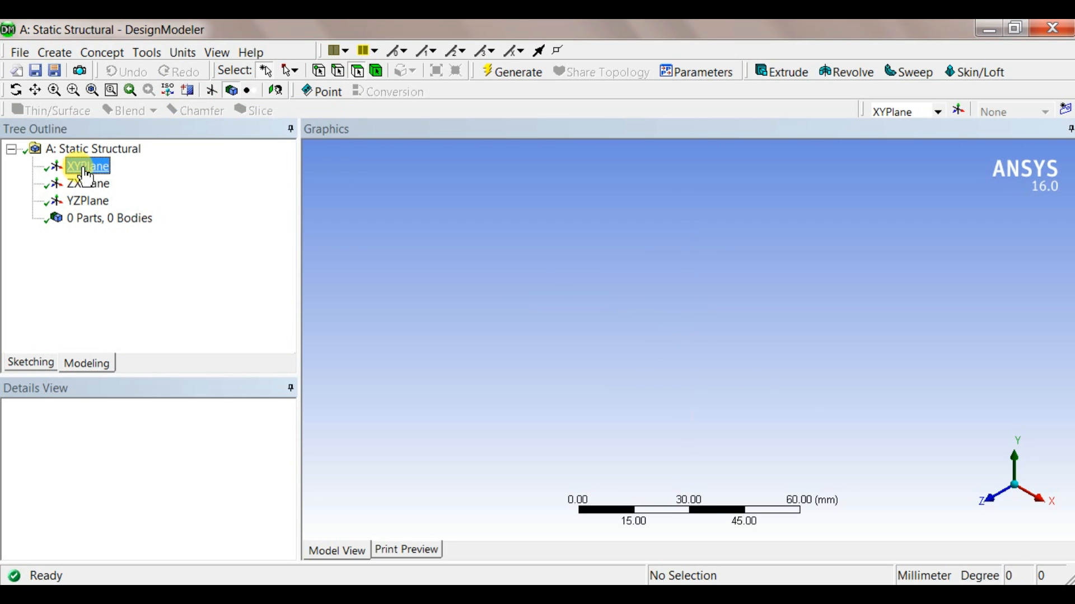
pyautogui.click(986, 498)
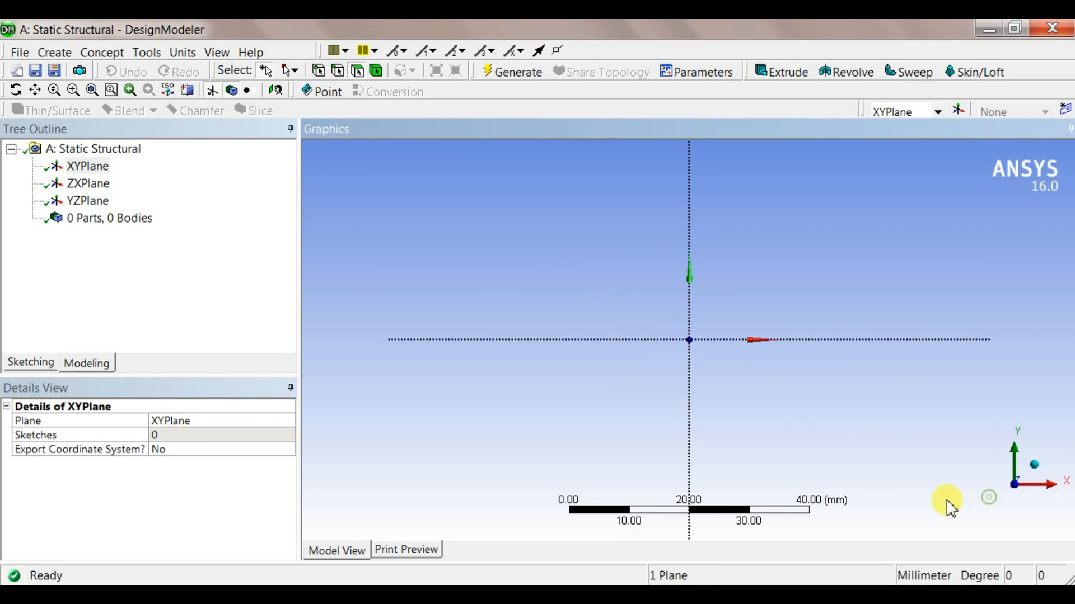
pyautogui.click(39, 365)
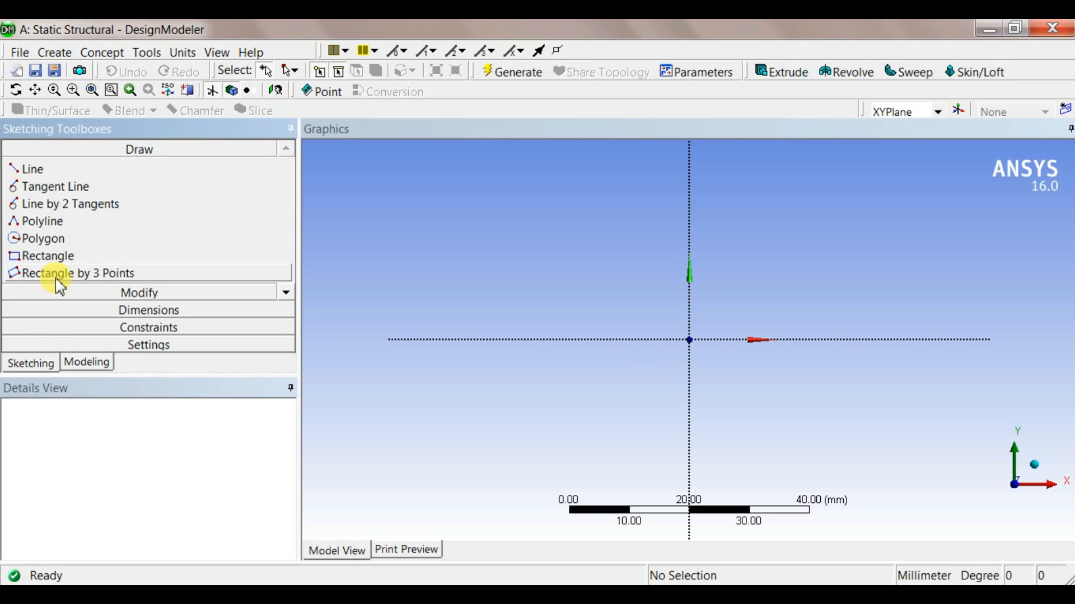
pyautogui.click(54, 256)
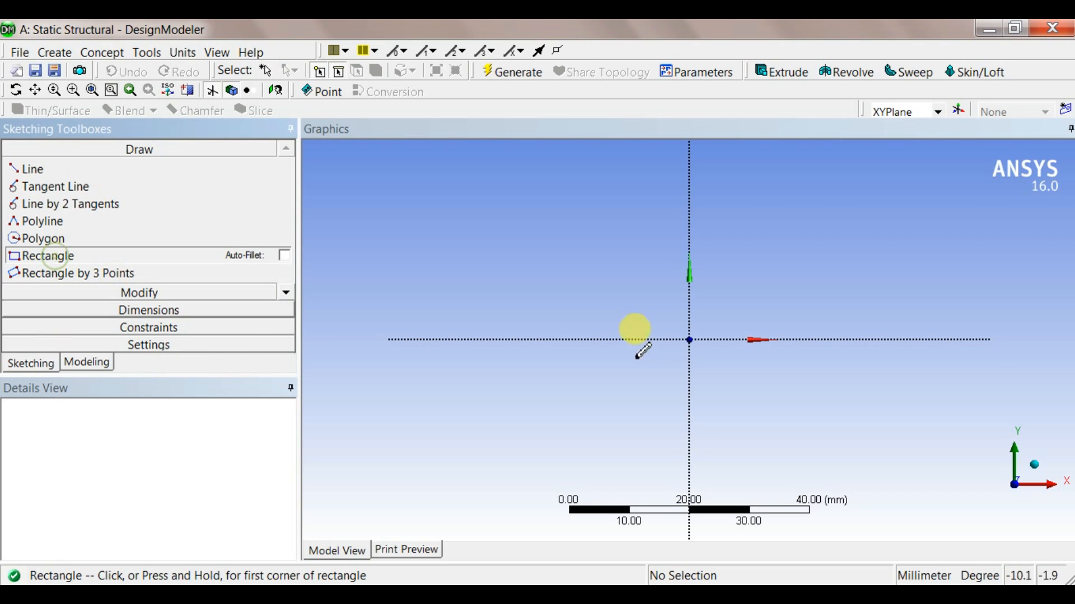
pyautogui.click(689, 340)
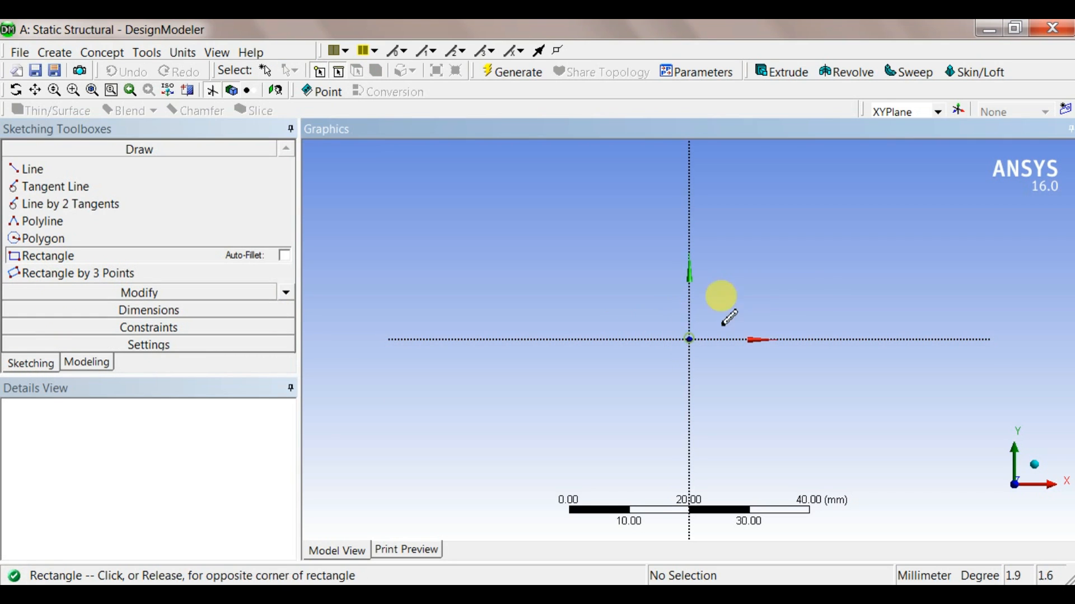
pyautogui.click(831, 310)
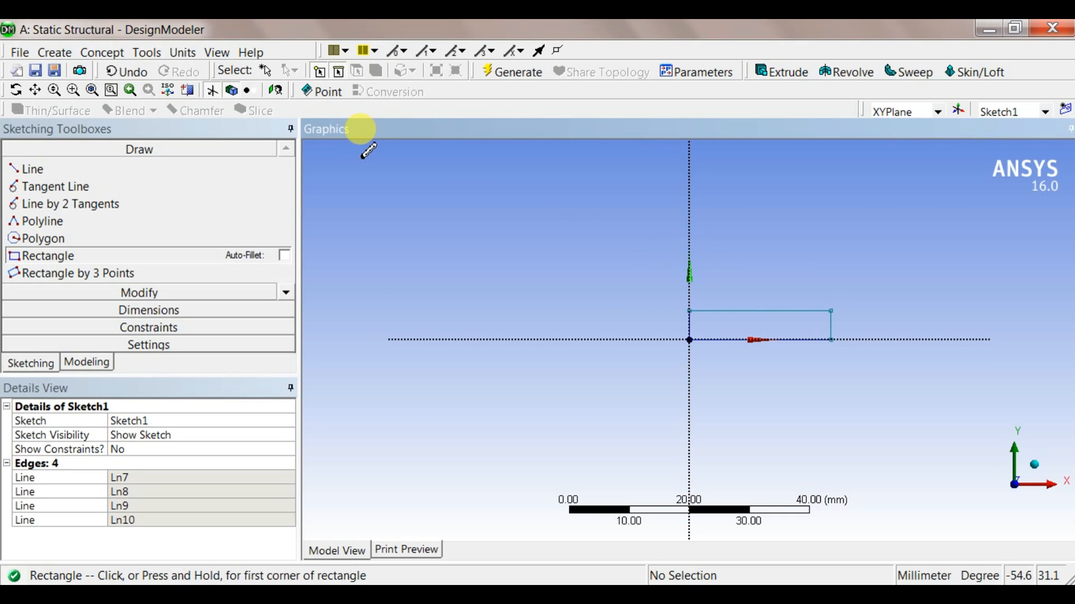
# Create an extrude feature from the rectangle sketch Sketch1 with a depth of 1000 mm
pyautogui.click(81, 365)
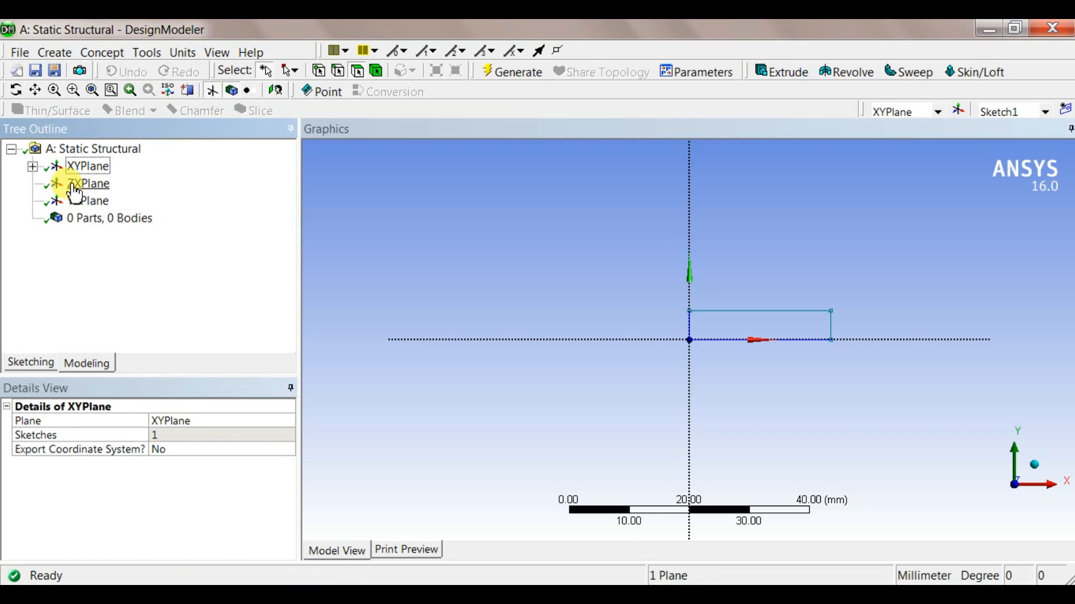
pyautogui.click(31, 167)
pyautogui.click(85, 183)
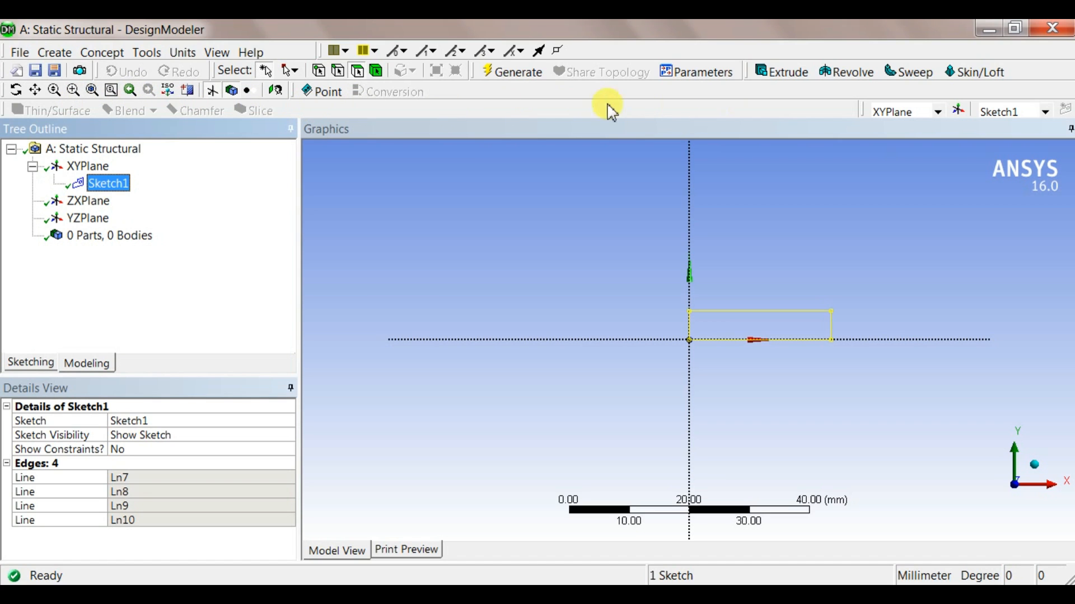
pyautogui.click(777, 76)
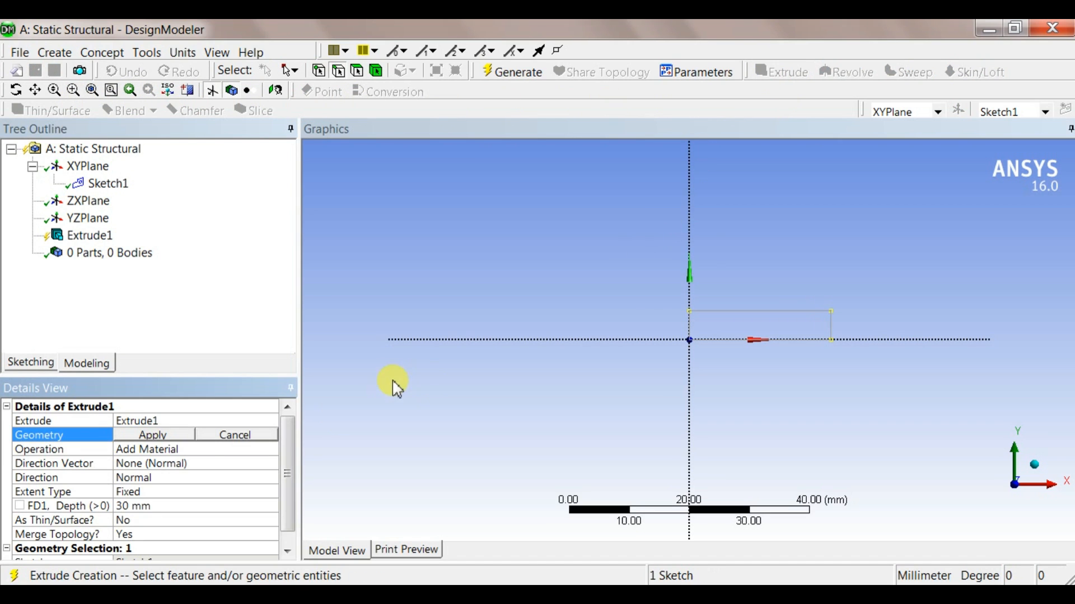
pyautogui.click(152, 437)
pyautogui.click(153, 507)
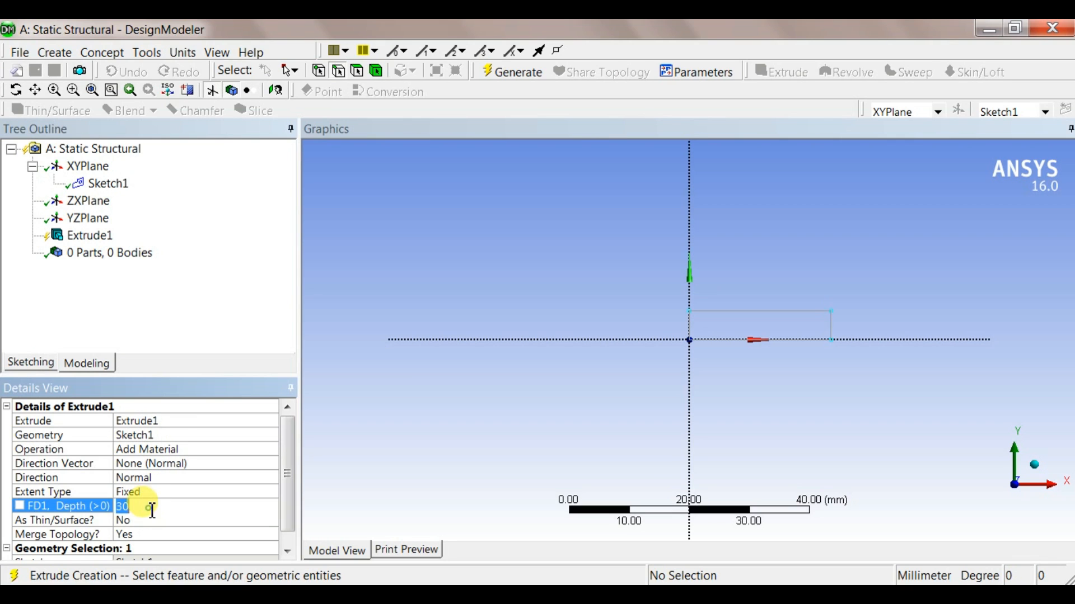
pyautogui.write('1000')
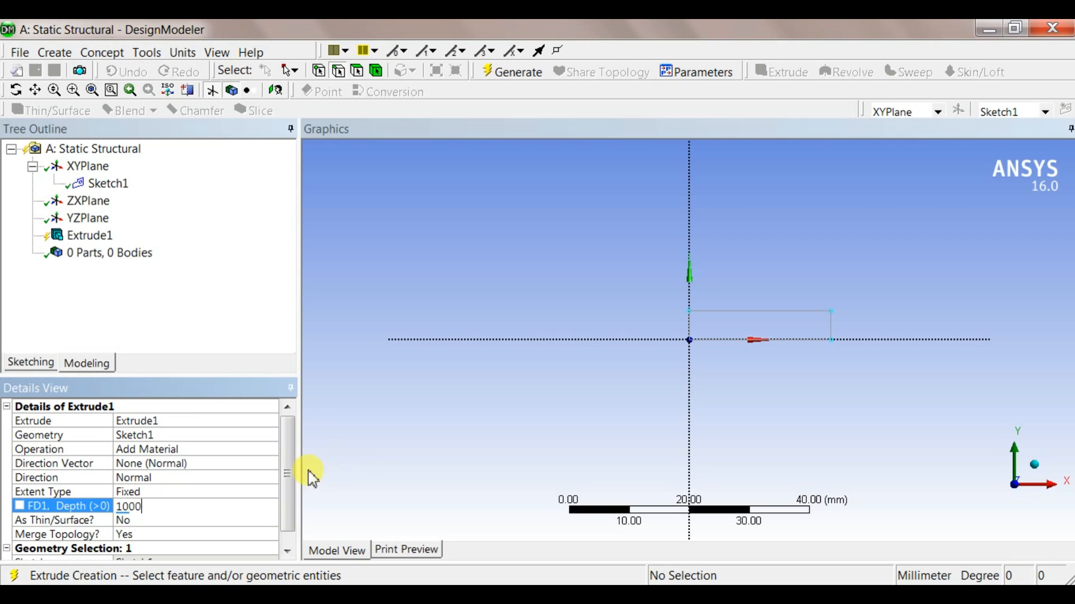
pyautogui.click(361, 453)
# Set the extrude's operation to Add Frozen and generate the body
pyautogui.click(216, 450)
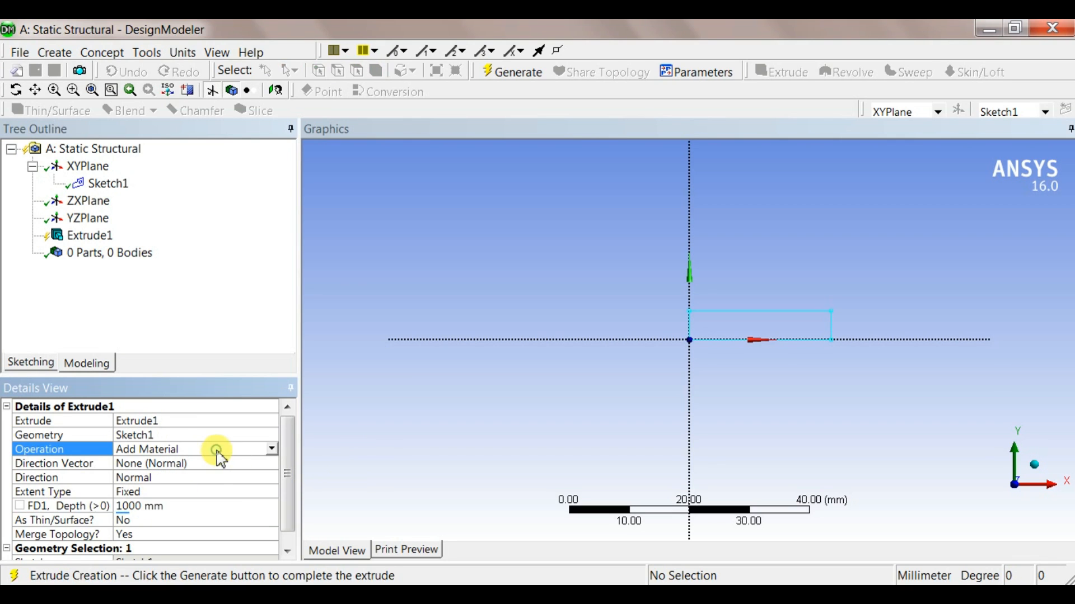
pyautogui.click(269, 448)
pyautogui.click(260, 468)
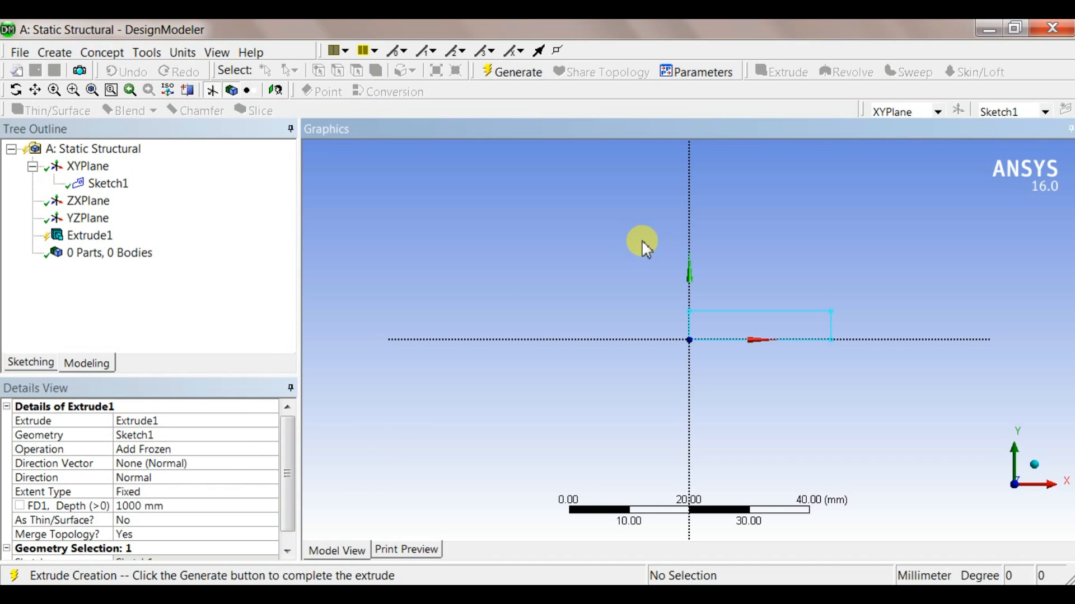
pyautogui.click(509, 71)
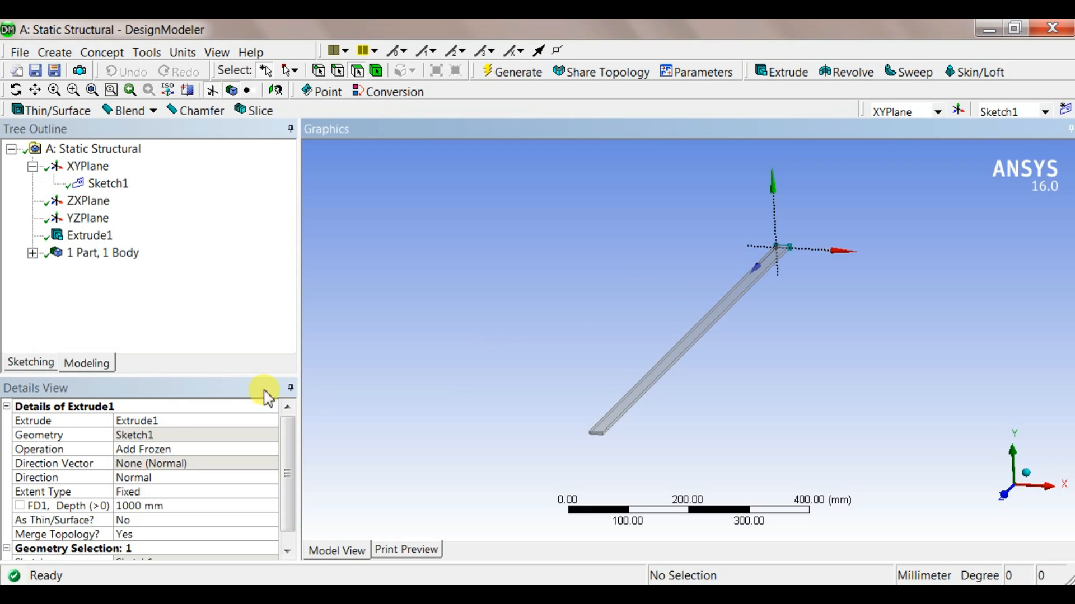
# Add a second, empty sketch to the XYPlane, moving the plane and sketch toolbar closer to the other tools
pyautogui.moveTo(463, 408)
pyautogui.mouseDown(button='middle')
pyautogui.moveTo(444, 376)
pyautogui.moveTo(458, 388)
pyautogui.mouseUp(button='middle')
pyautogui.scroll(3, 451, 384)
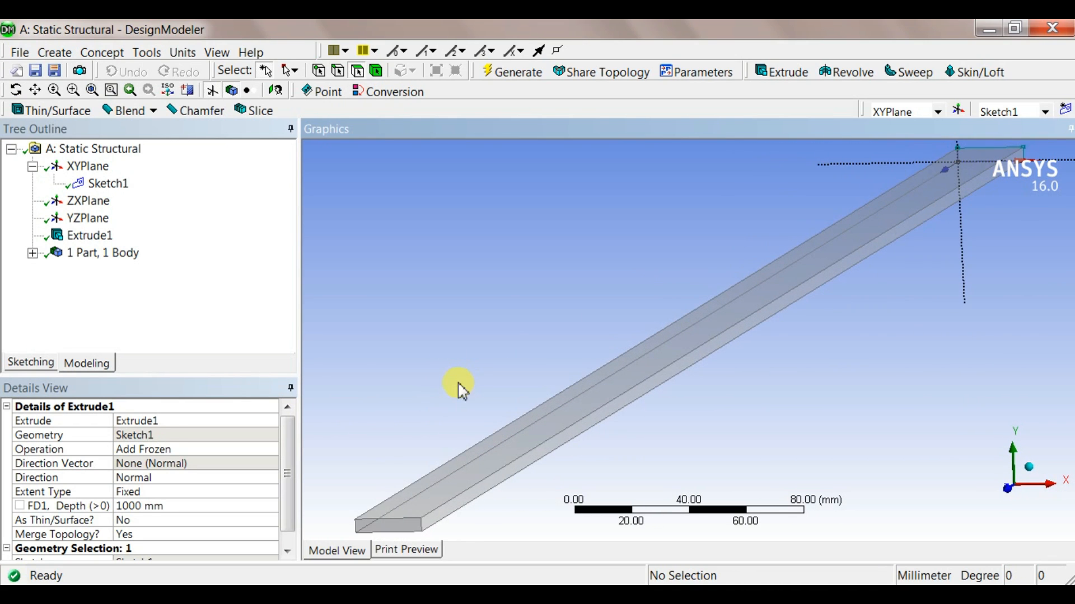
pyautogui.click(96, 189)
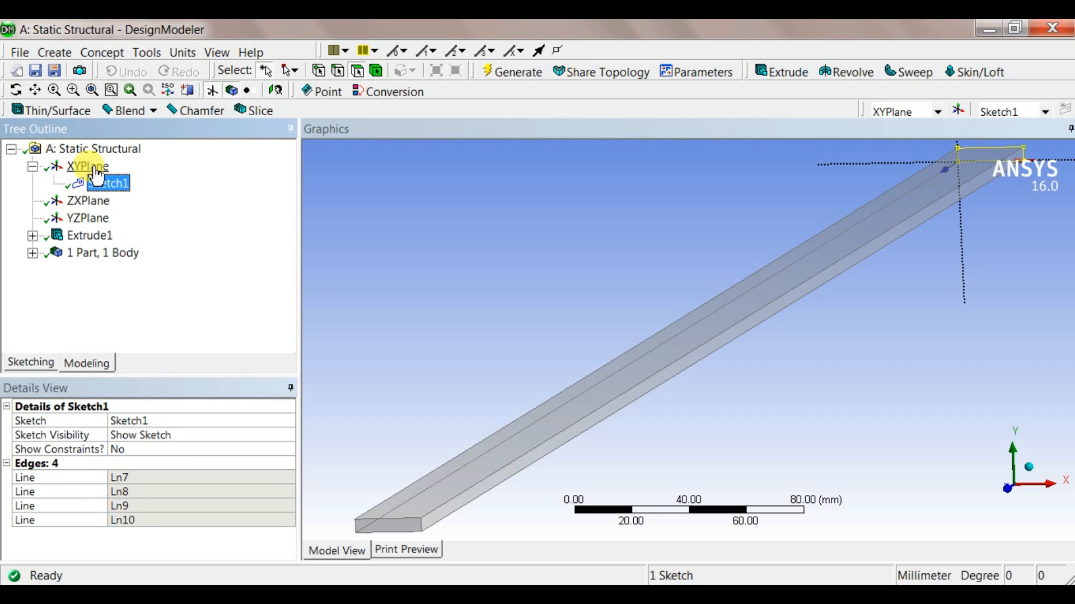
pyautogui.click(97, 168)
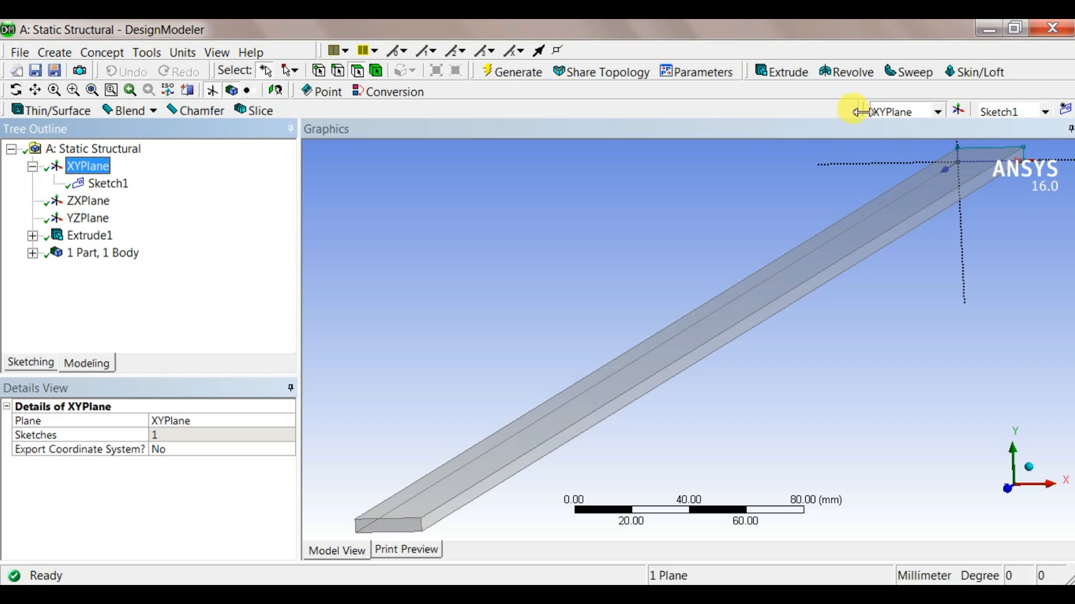
pyautogui.moveTo(862, 114); pyautogui.dragTo(639, 112)
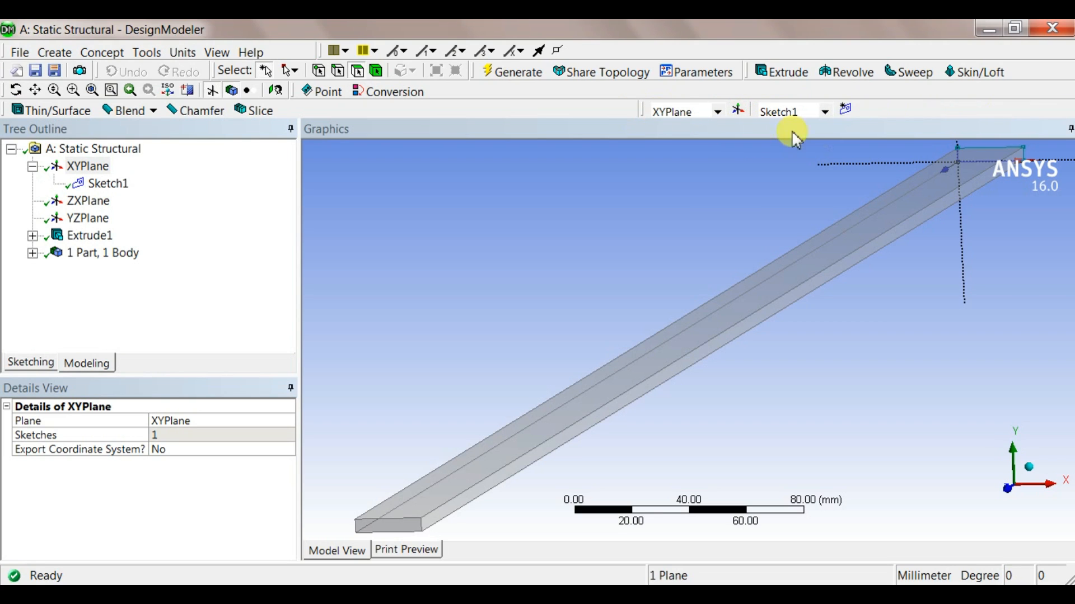
pyautogui.click(844, 109)
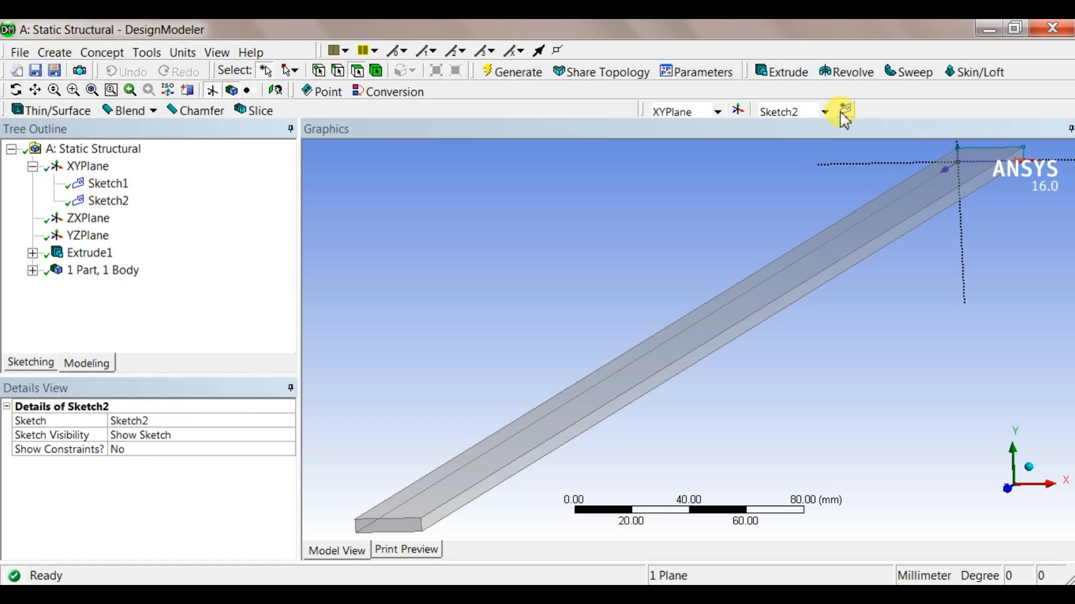
# In Sketch2, sketch a rectangle about 24 mm by 3.5 mm directly on top of the existing bar's profile, matching its width
pyautogui.click(120, 203)
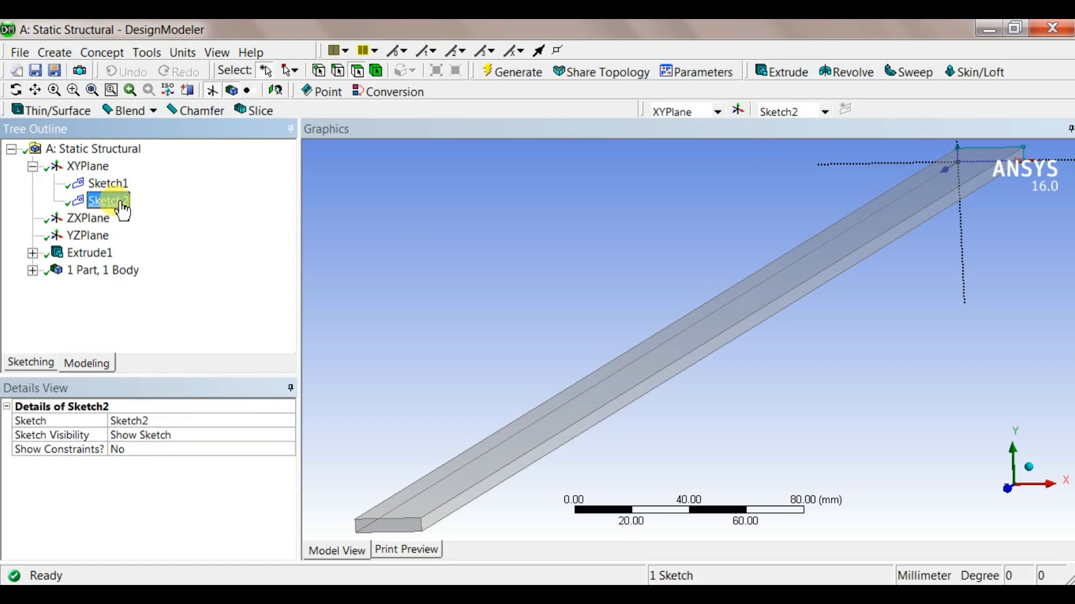
pyautogui.click(1001, 493)
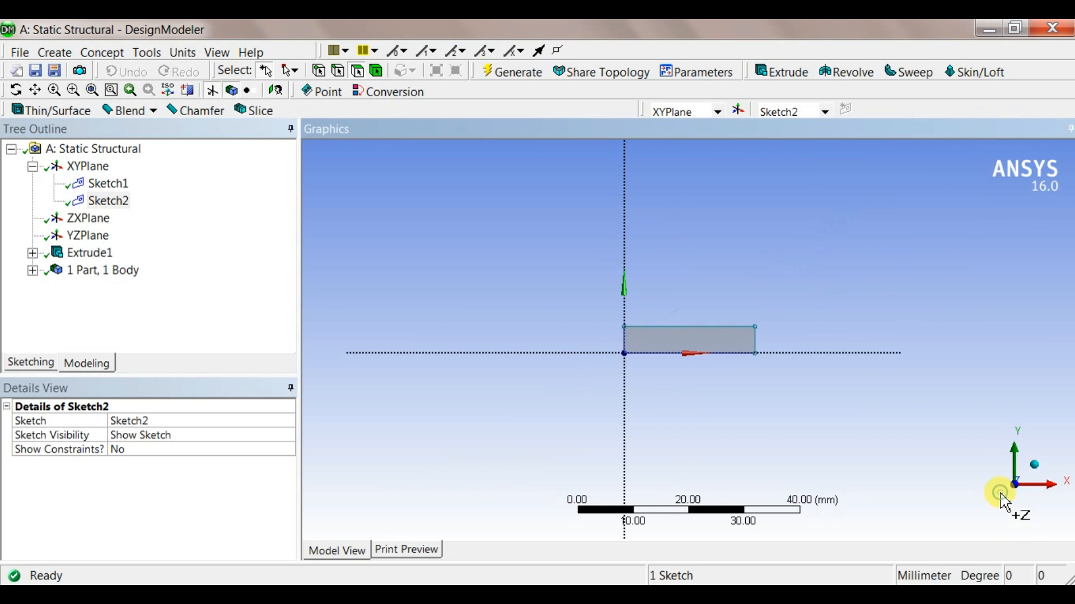
pyautogui.click(21, 363)
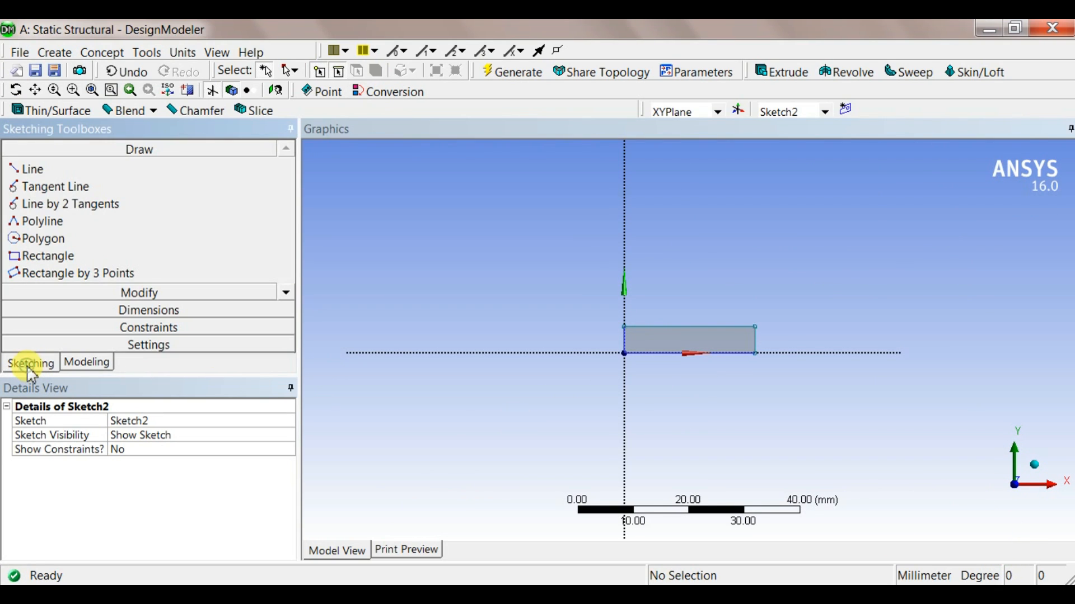
pyautogui.click(73, 257)
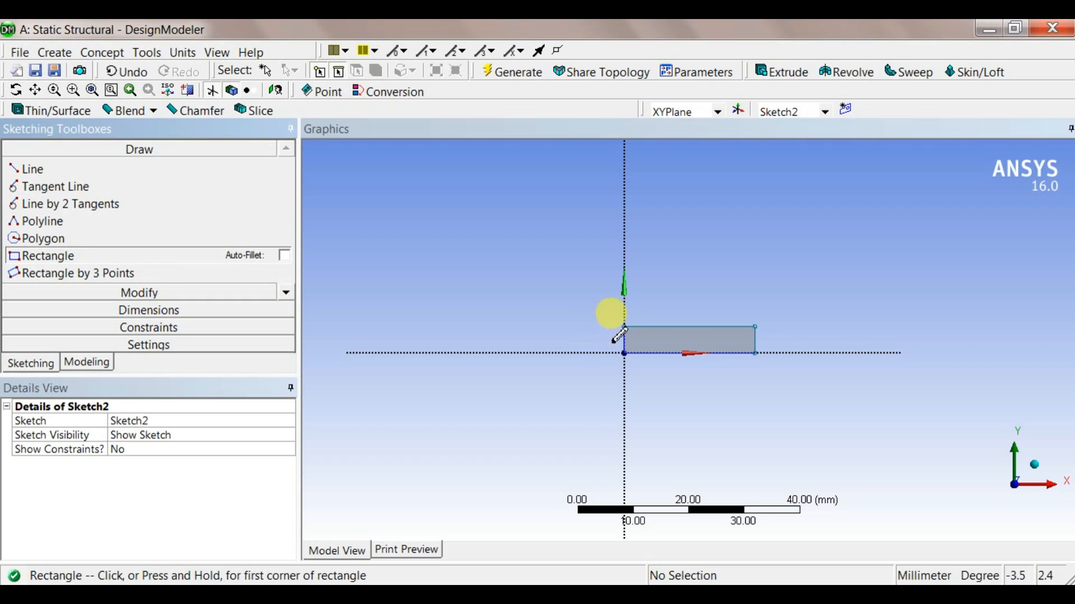
pyautogui.click(624, 326)
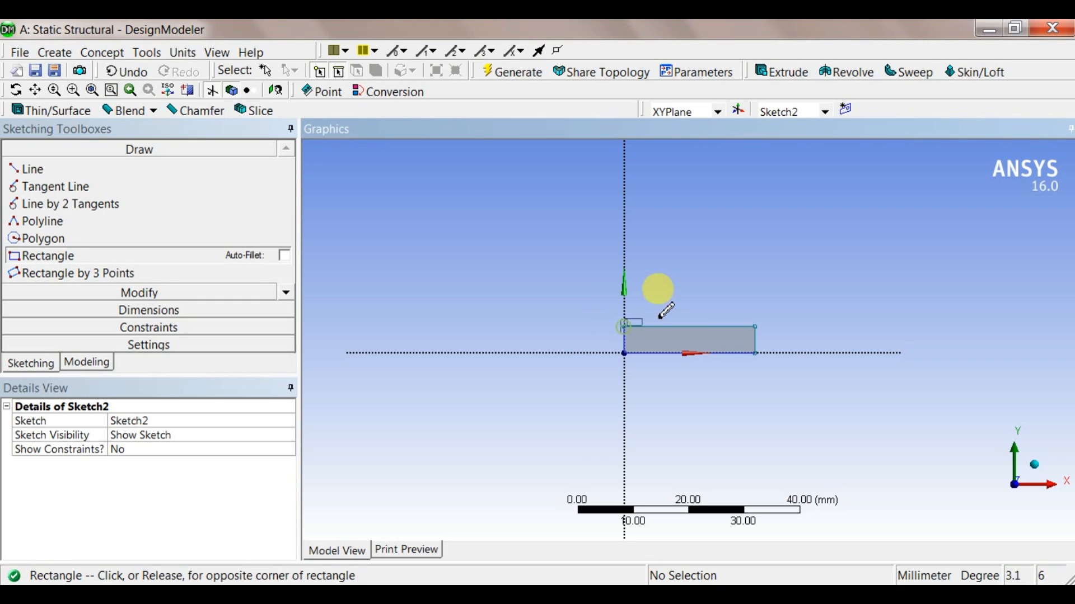
pyautogui.click(755, 307)
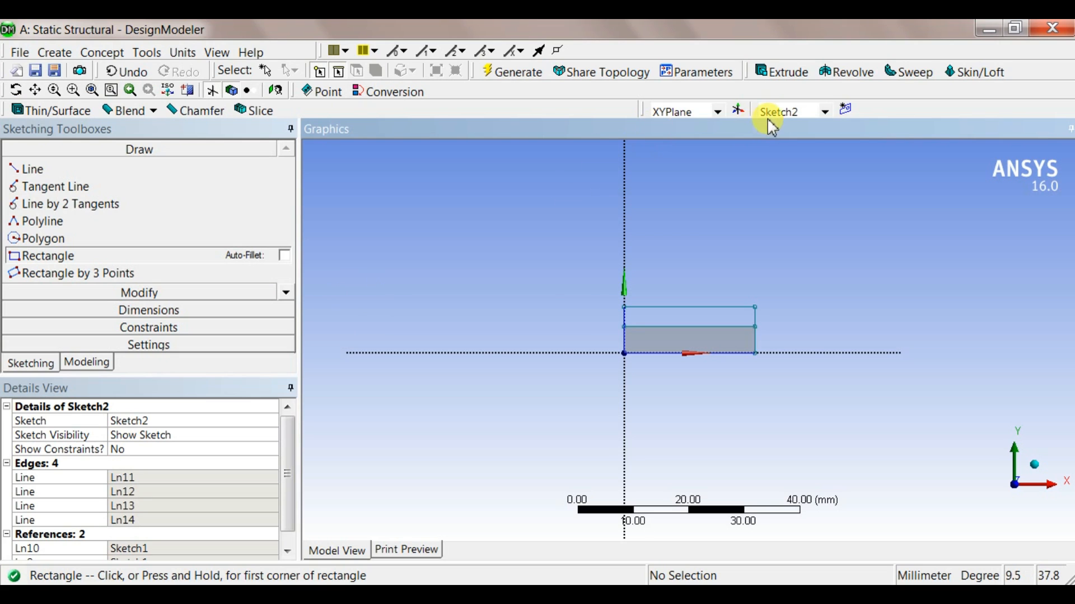
# Extrude Sketch2 to a depth of 1000 mm with the Add Frozen operation and generate the body
pyautogui.click(784, 73)
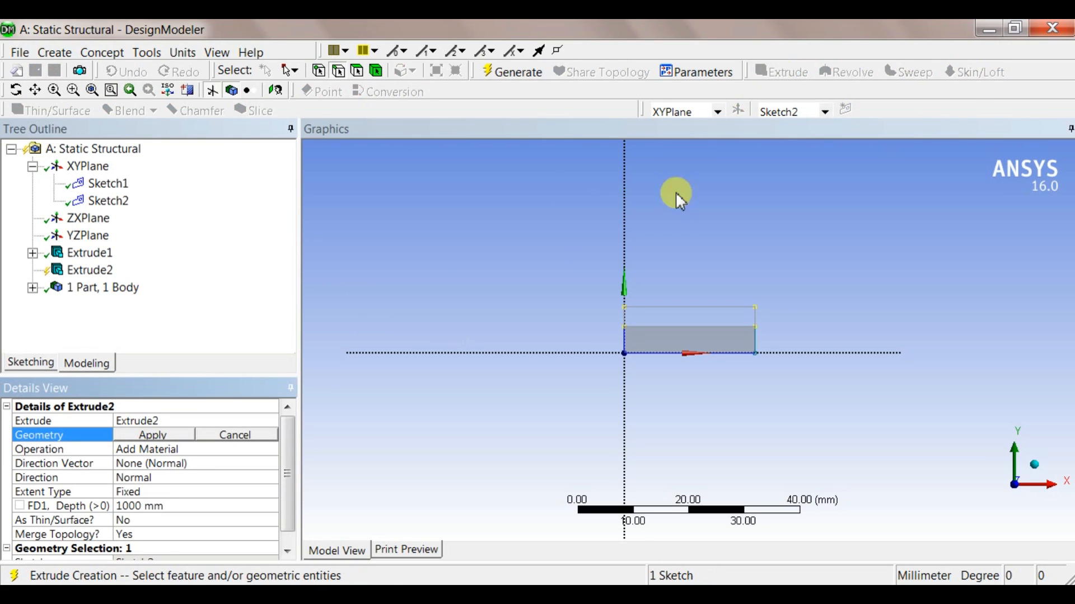
pyautogui.click(148, 435)
pyautogui.click(170, 449)
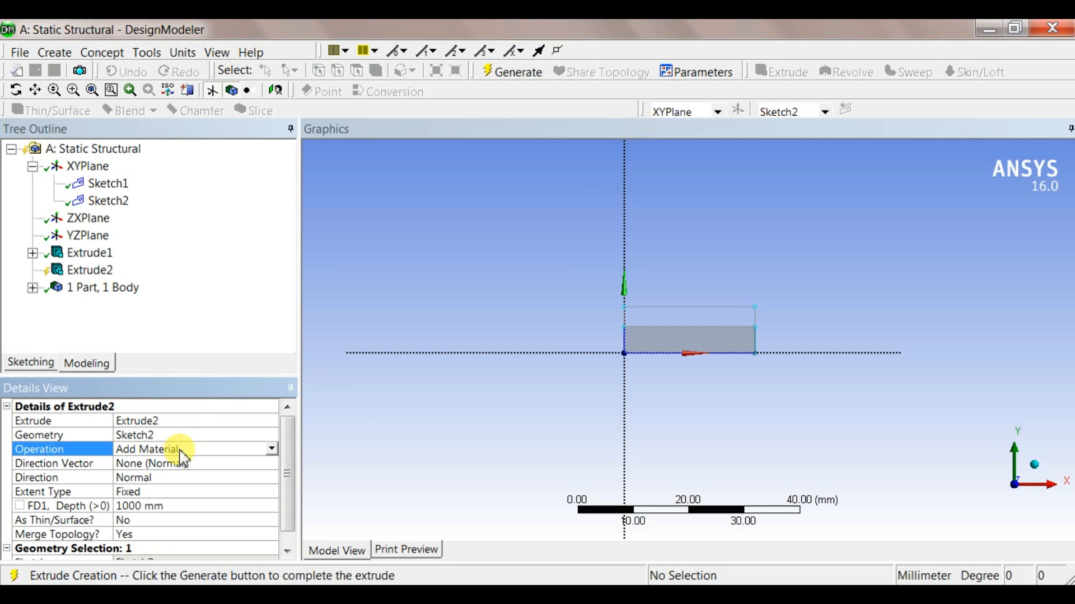
pyautogui.click(272, 450)
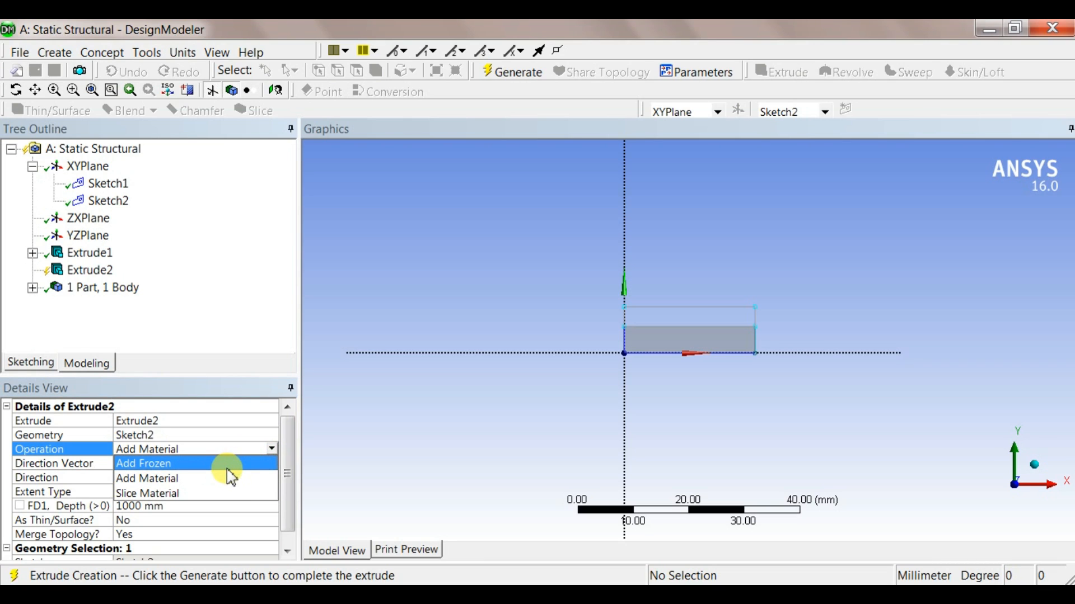
pyautogui.click(225, 465)
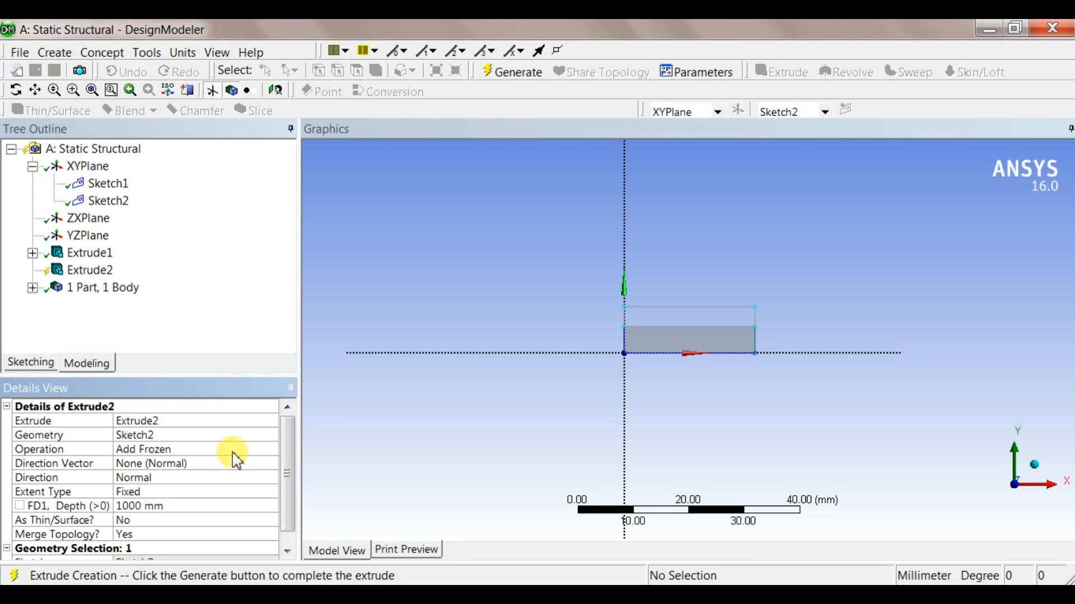
pyautogui.click(511, 78)
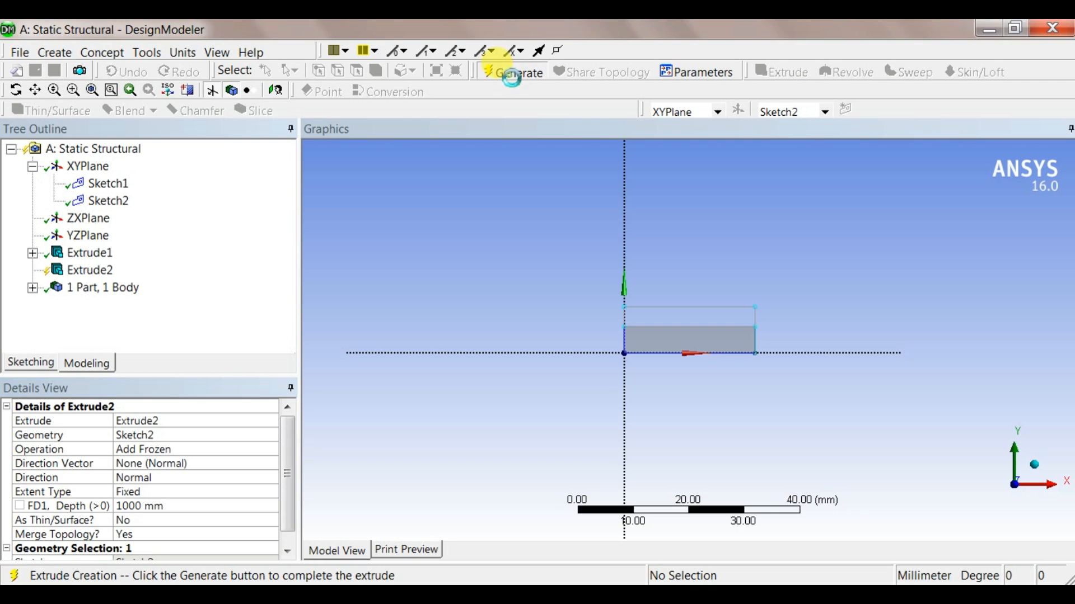
# Expand the list of parts and bodies and select each solid to identify it in the model
pyautogui.moveTo(621, 264)
pyautogui.mouseDown(button='middle')
pyautogui.moveTo(598, 263)
pyautogui.moveTo(626, 263)
pyautogui.moveTo(626, 238)
pyautogui.moveTo(624, 260)
pyautogui.moveTo(643, 254)
pyautogui.moveTo(660, 266)
pyautogui.moveTo(644, 275)
pyautogui.moveTo(604, 260)
pyautogui.mouseUp(button='middle')
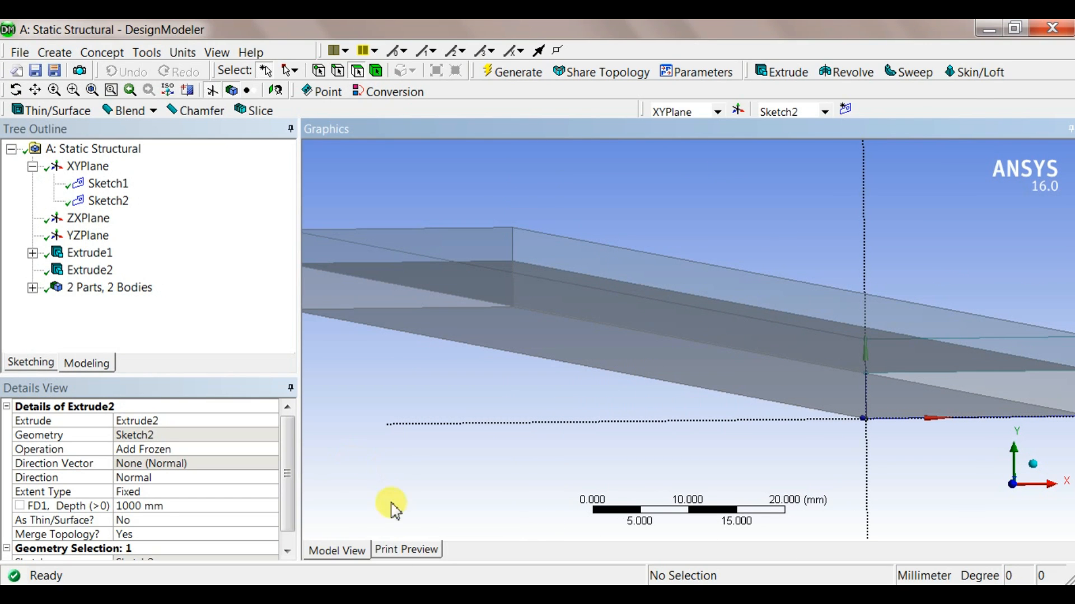
pyautogui.moveTo(456, 312); pyautogui.dragTo(427, 355, button='middle')
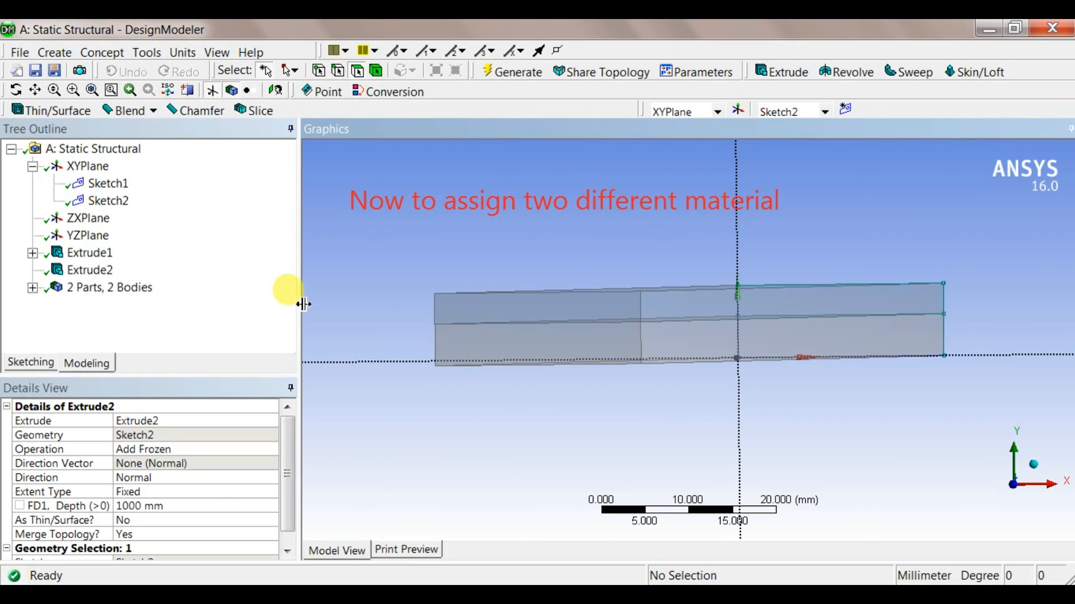
pyautogui.scroll(-1, 303, 304)
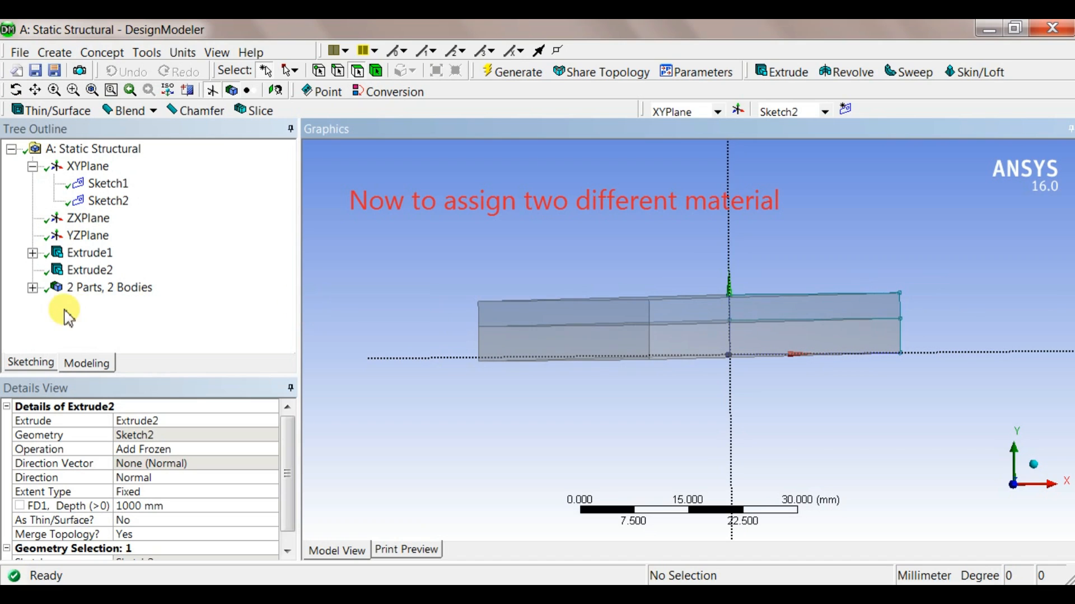
pyautogui.click(32, 288)
pyautogui.click(101, 304)
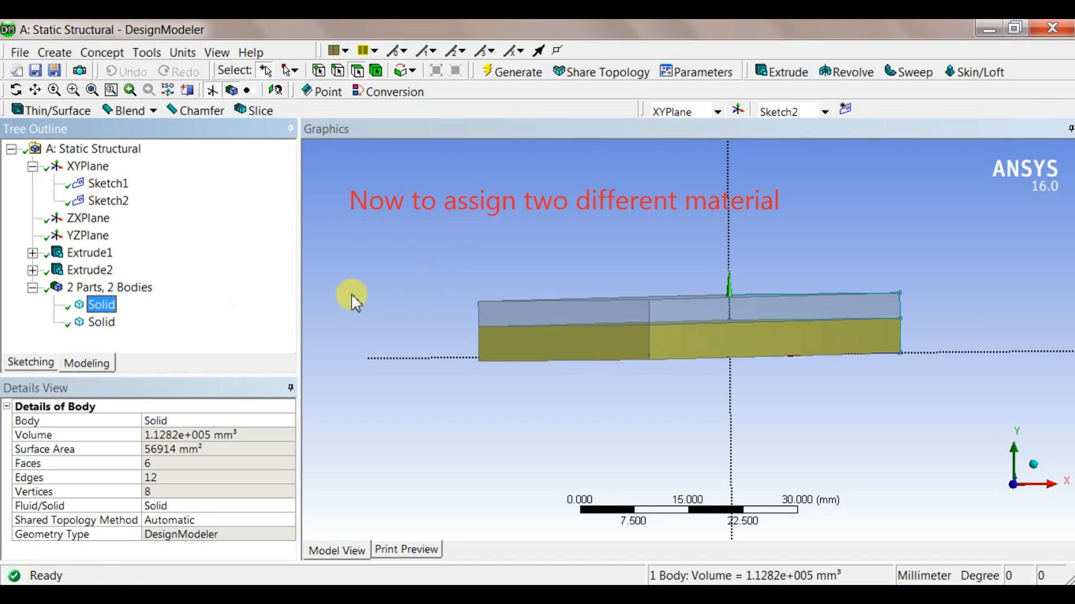
pyautogui.click(100, 322)
pyautogui.click(100, 305)
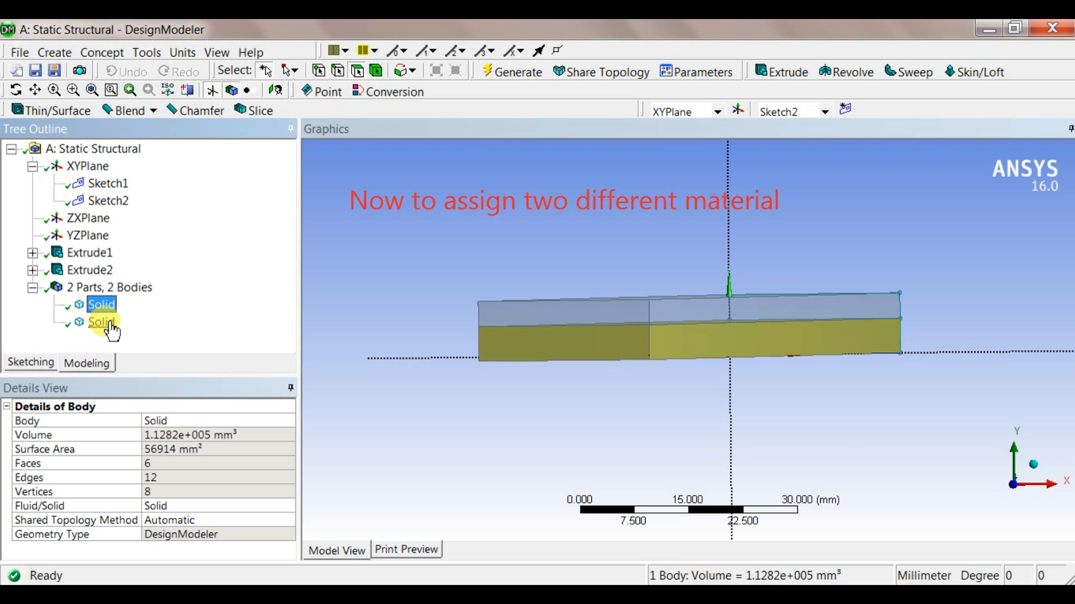
# Save the project, switch to the Workbench project schematic and open the static structural system's Engineering Data
pyautogui.click(17, 54)
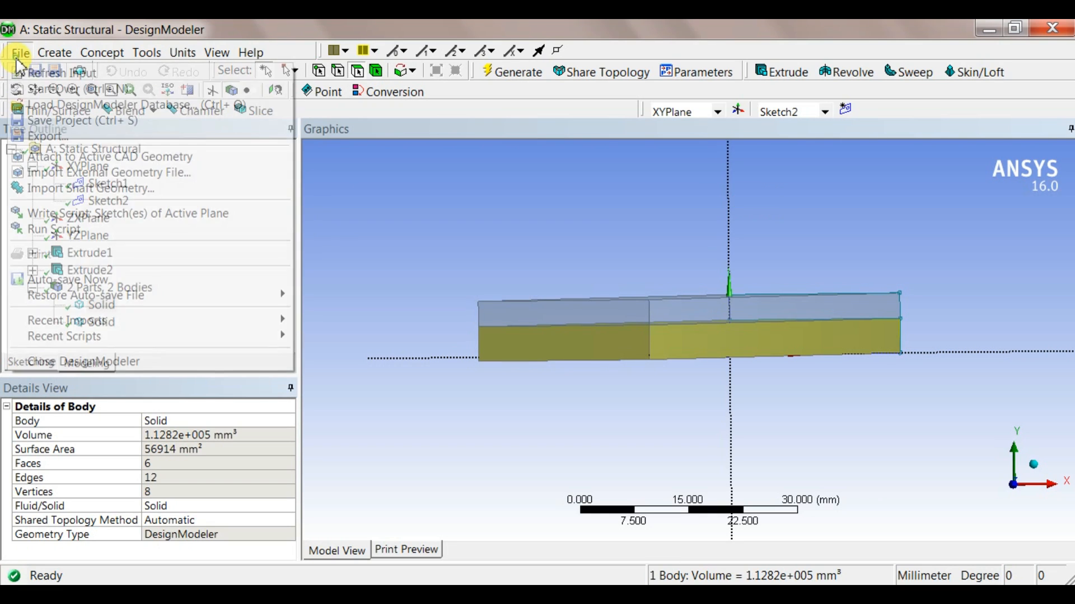
pyautogui.click(92, 130)
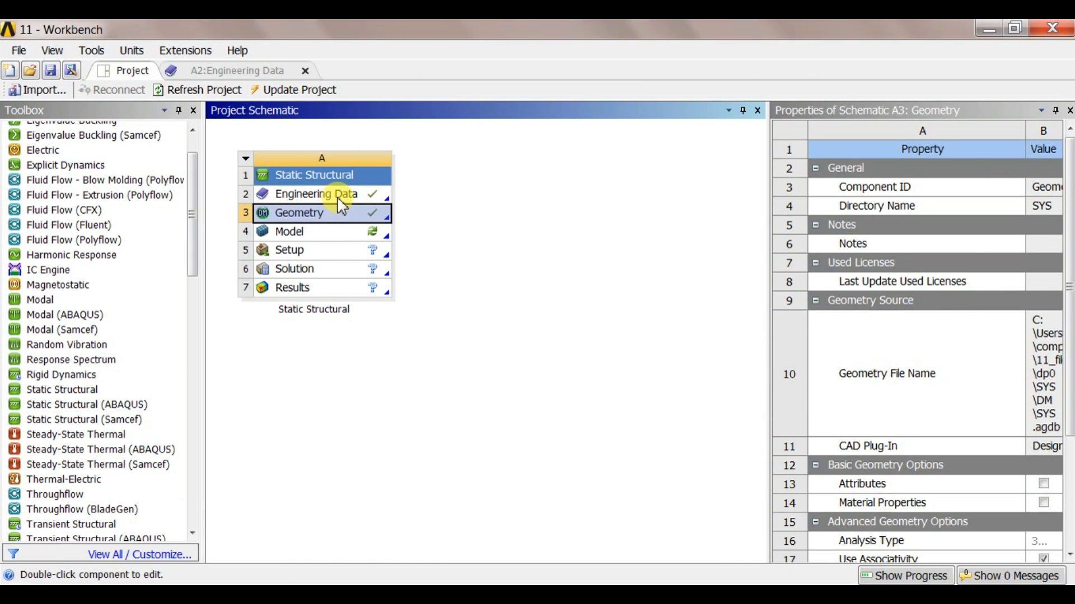
pyautogui.click(340, 200)
pyautogui.doubleClick(340, 200)
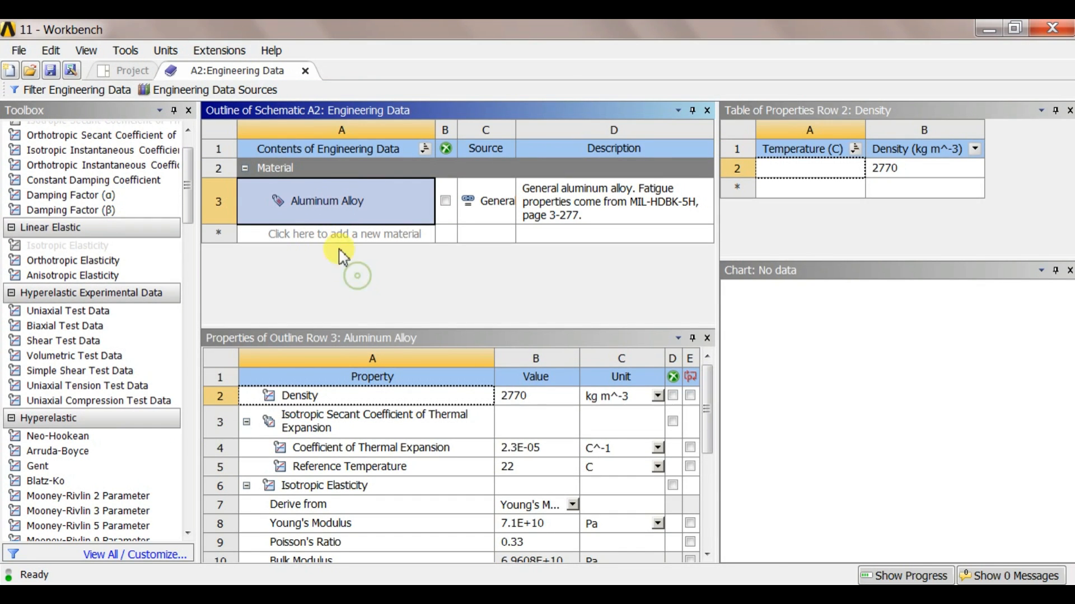
pyautogui.click(311, 210)
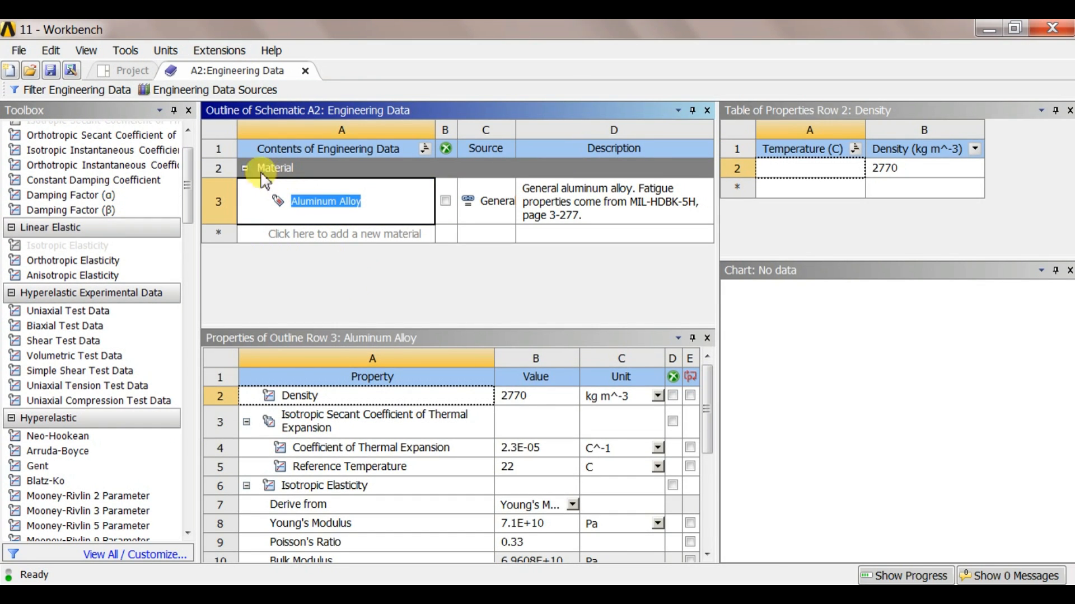
# Add Stainless Steel from the General Materials data source to the project's engineering data
pyautogui.click(228, 90)
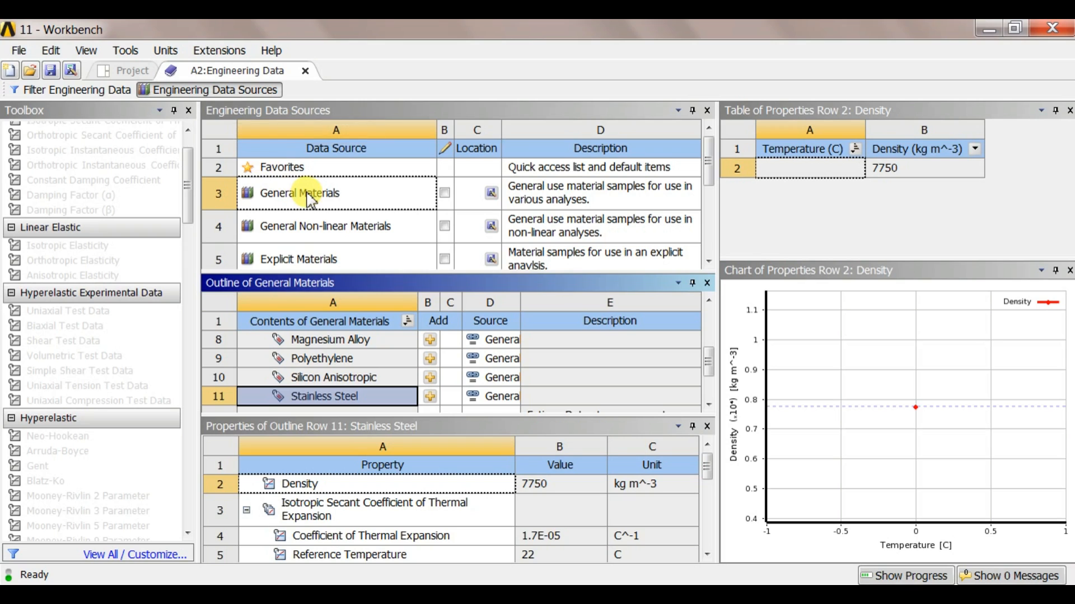
pyautogui.click(305, 193)
pyautogui.click(309, 383)
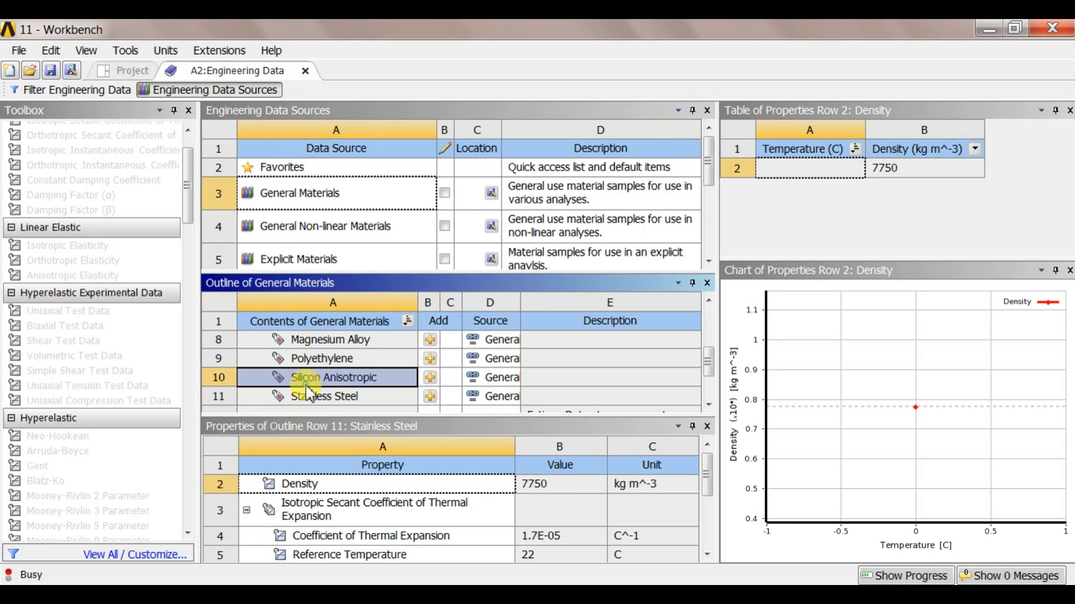
pyautogui.scroll(-3, 310, 387)
pyautogui.click(339, 382)
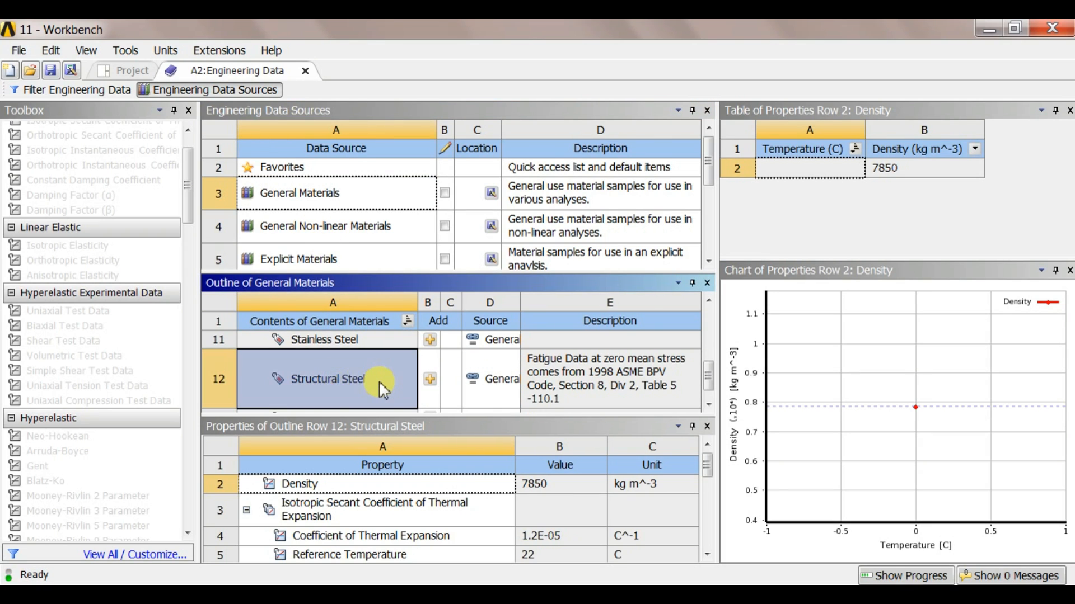
pyautogui.scroll(-1, 378, 381)
pyautogui.scroll(2, 380, 383)
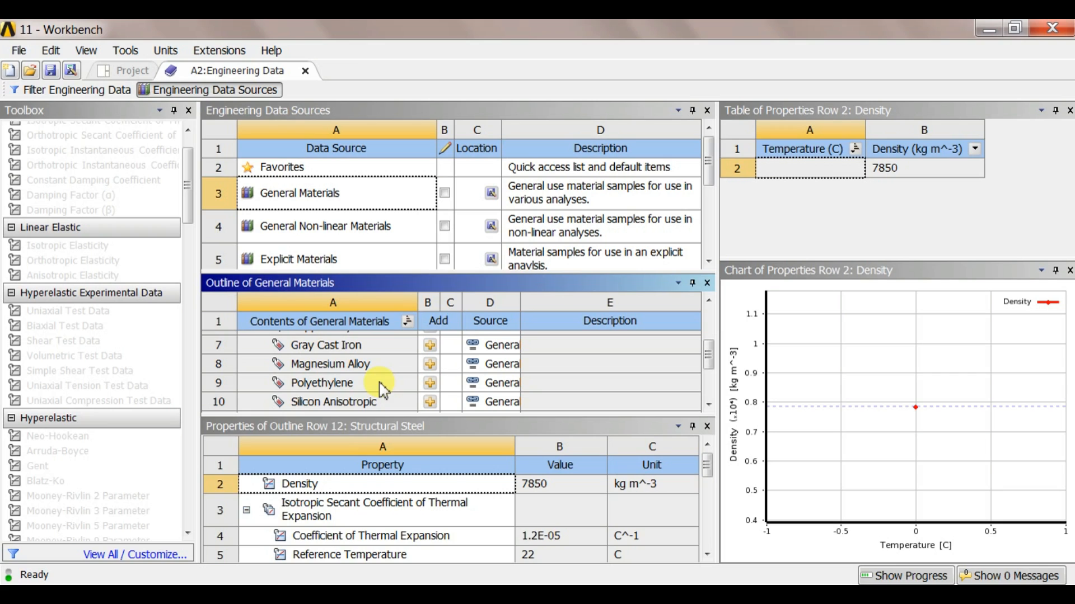
pyautogui.moveTo(353, 416); pyautogui.dragTo(365, 483)
pyautogui.click(369, 422)
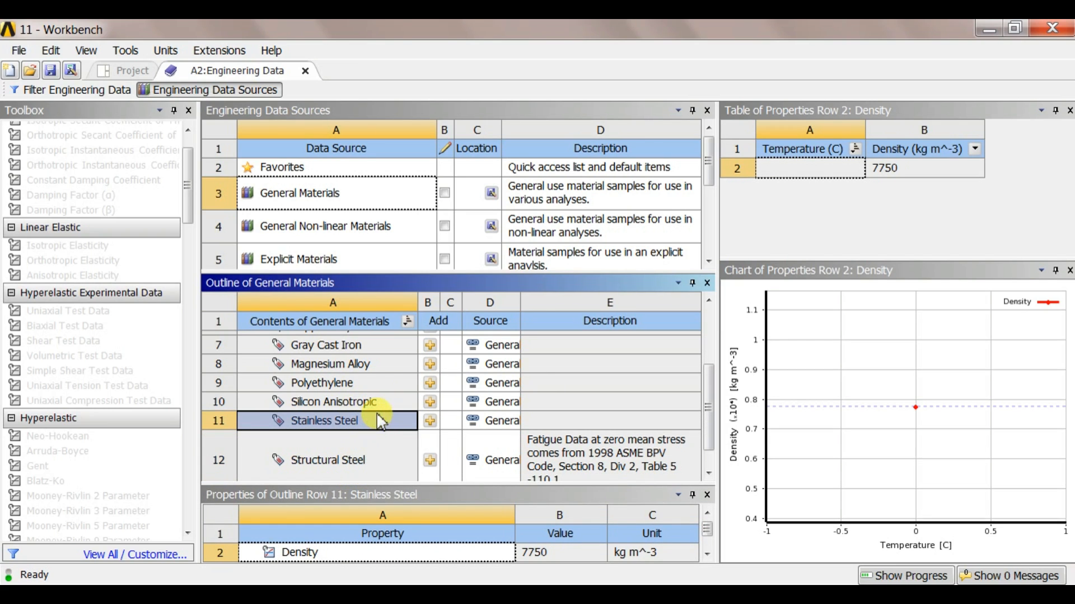
pyautogui.click(431, 421)
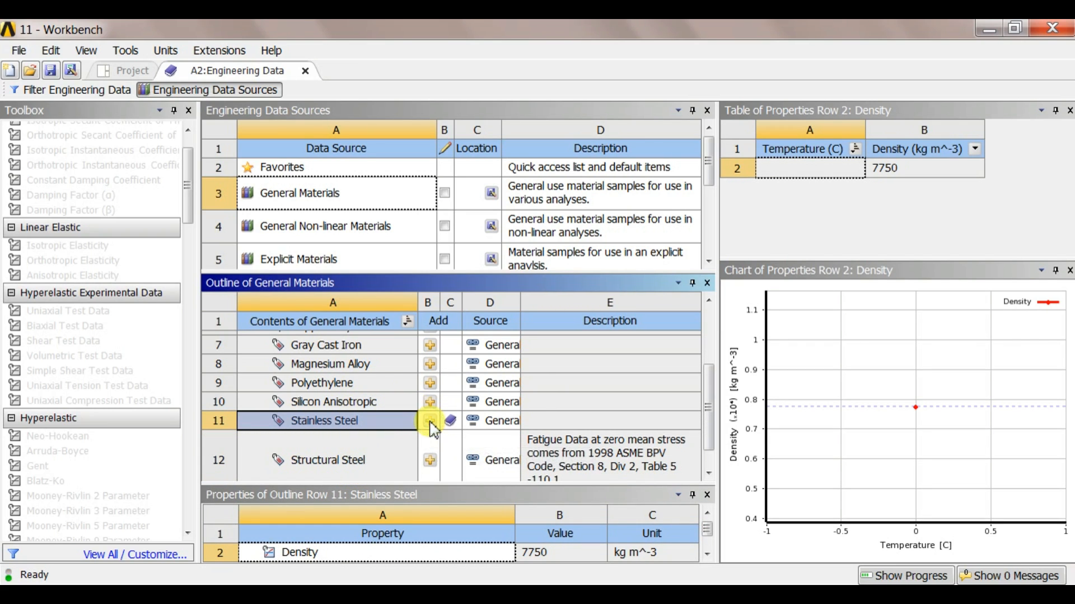
# Close the engineering data sources and open the static structural system's Model in Mechanical, viewing the two-layer bar from its end
pyautogui.click(241, 91)
pyautogui.click(368, 235)
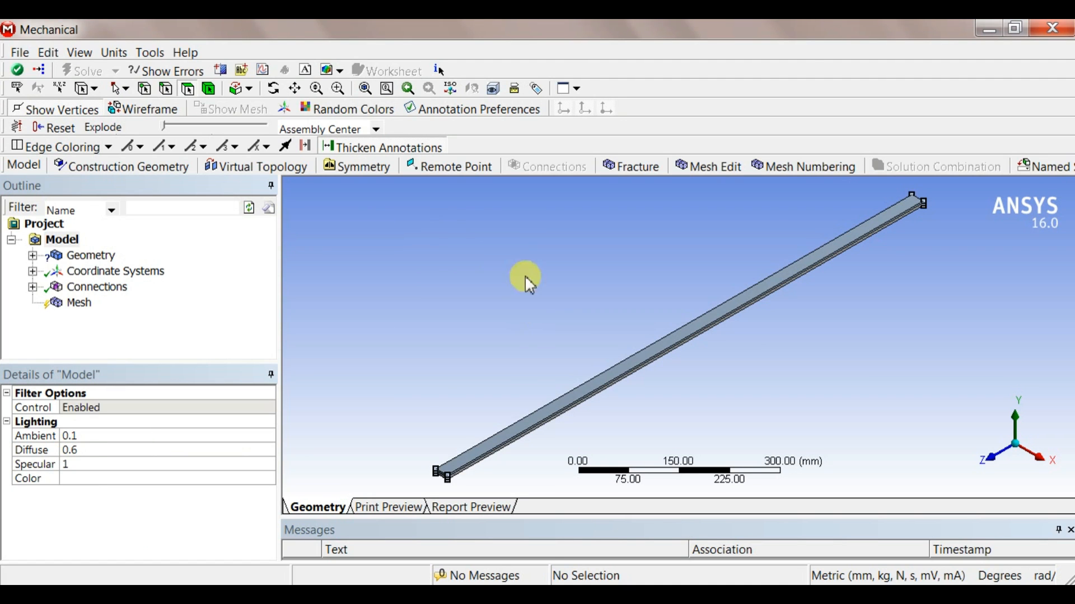
pyautogui.moveTo(525, 281); pyautogui.dragTo(559, 319, button='middle')
pyautogui.scroll(4, 529, 343)
pyautogui.scroll(2, 569, 331)
pyautogui.moveTo(472, 337); pyautogui.dragTo(470, 320, button='middle')
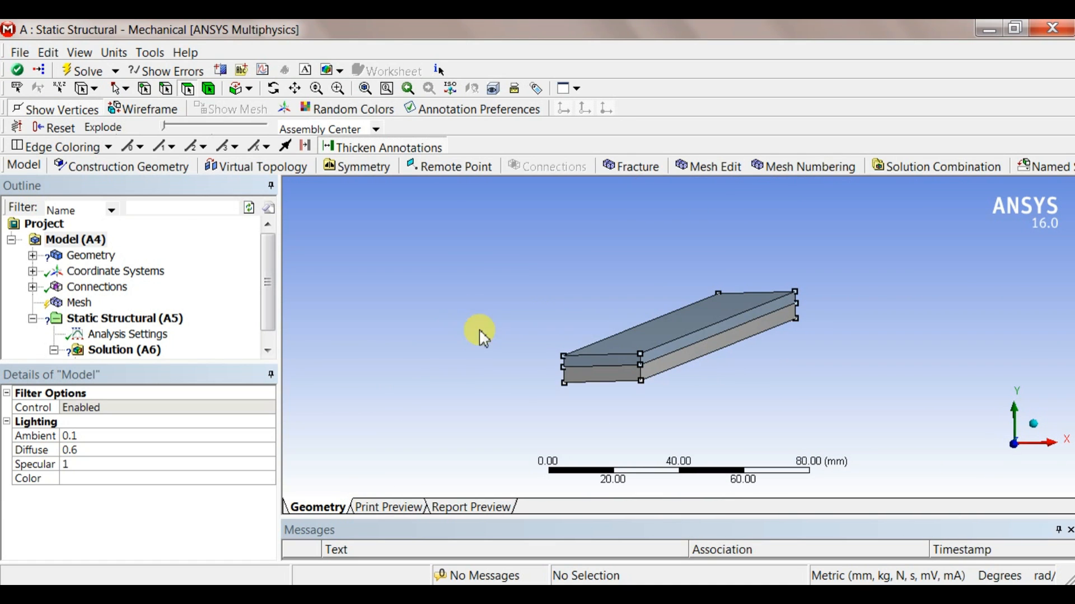
# Expand the Geometry branch and check the material assignment of each solid body
pyautogui.click(32, 255)
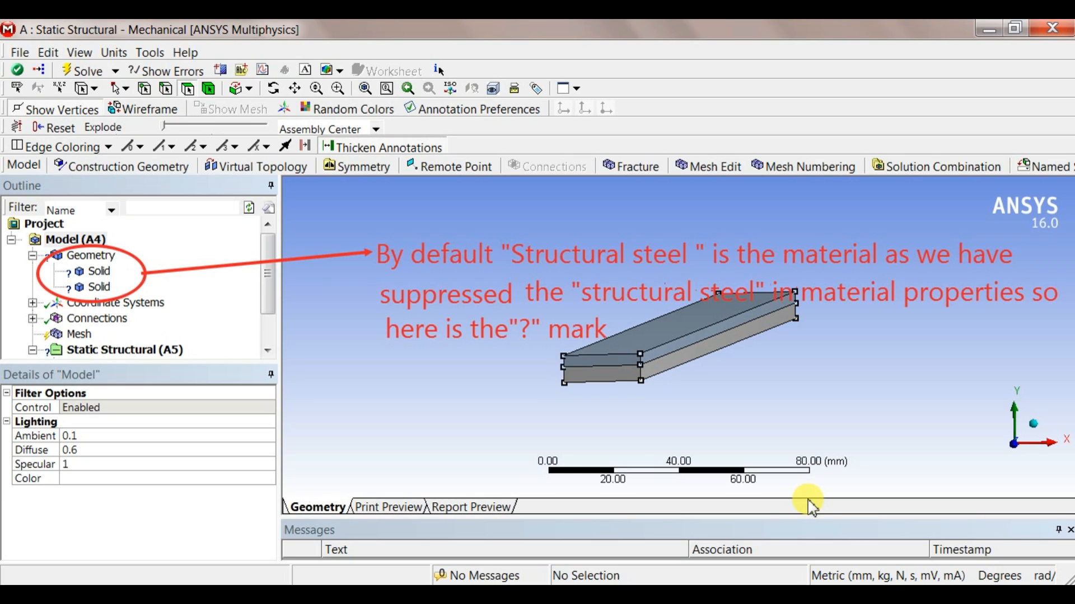
pyautogui.click(98, 273)
pyautogui.click(99, 287)
pyautogui.click(98, 273)
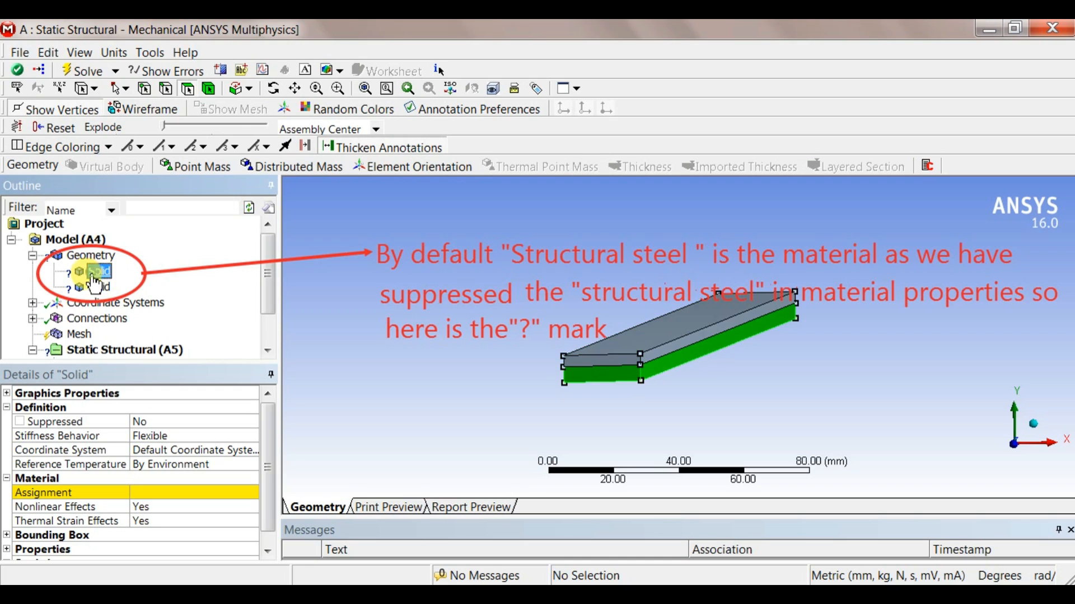
# Assign Aluminum Alloy as the material of the upper solid body
pyautogui.click(100, 288)
pyautogui.click(1002, 506)
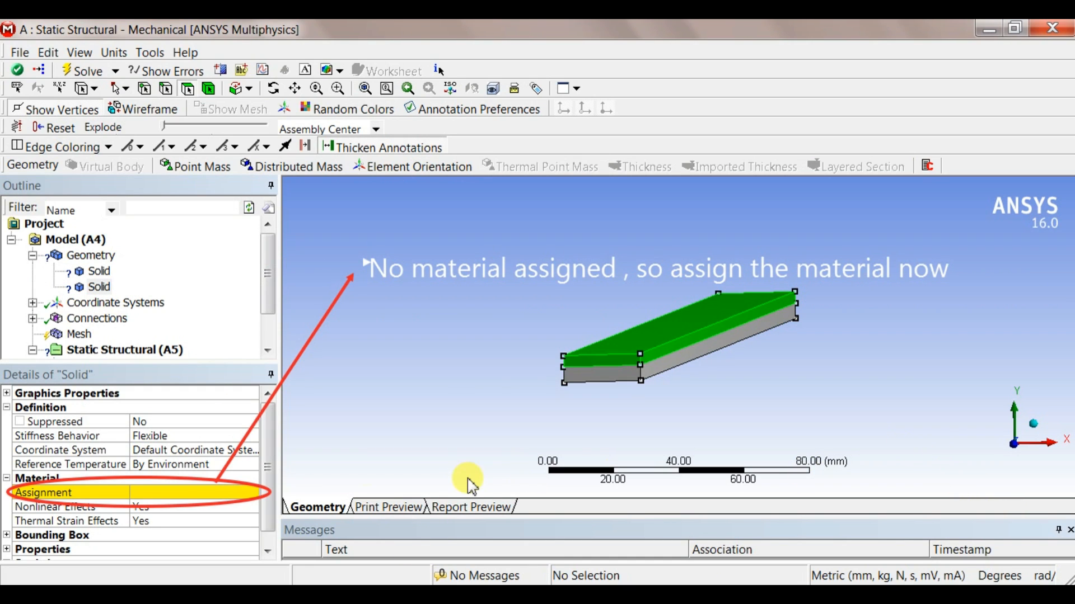
pyautogui.click(247, 494)
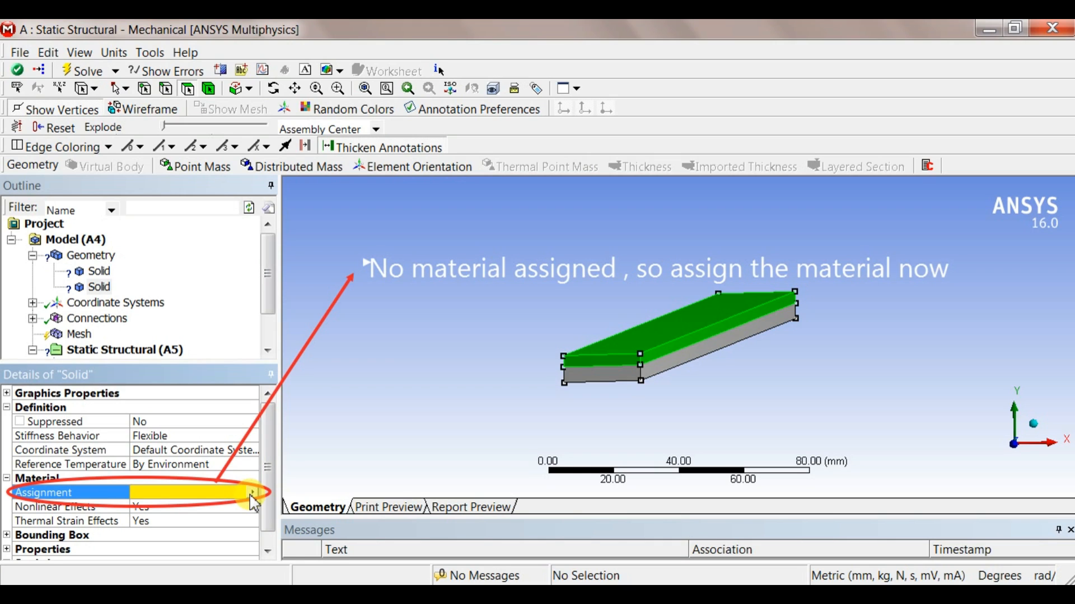
pyautogui.click(253, 492)
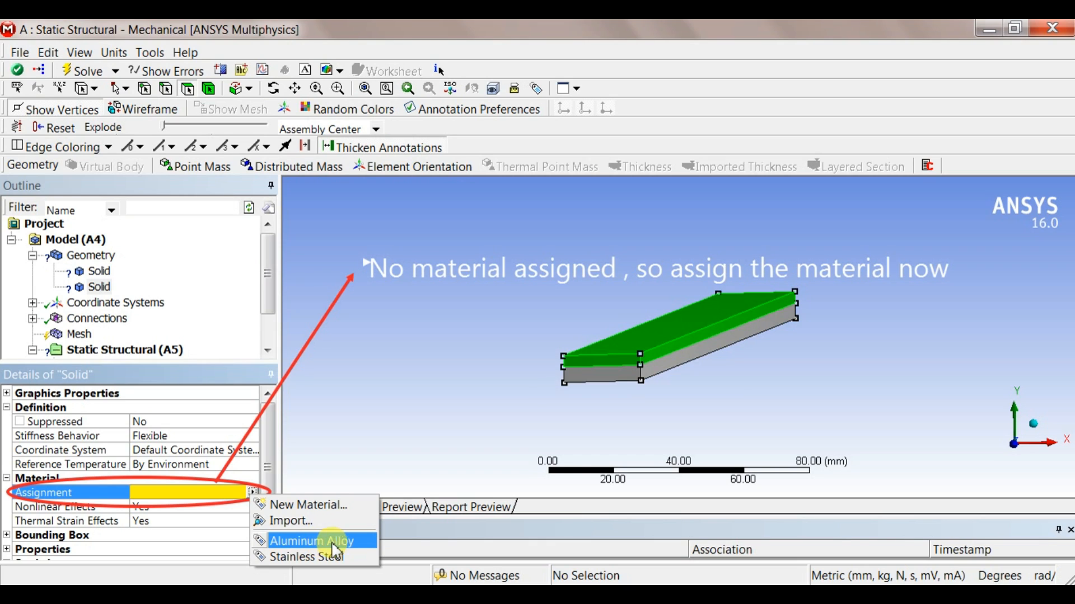
pyautogui.click(253, 493)
pyautogui.click(256, 491)
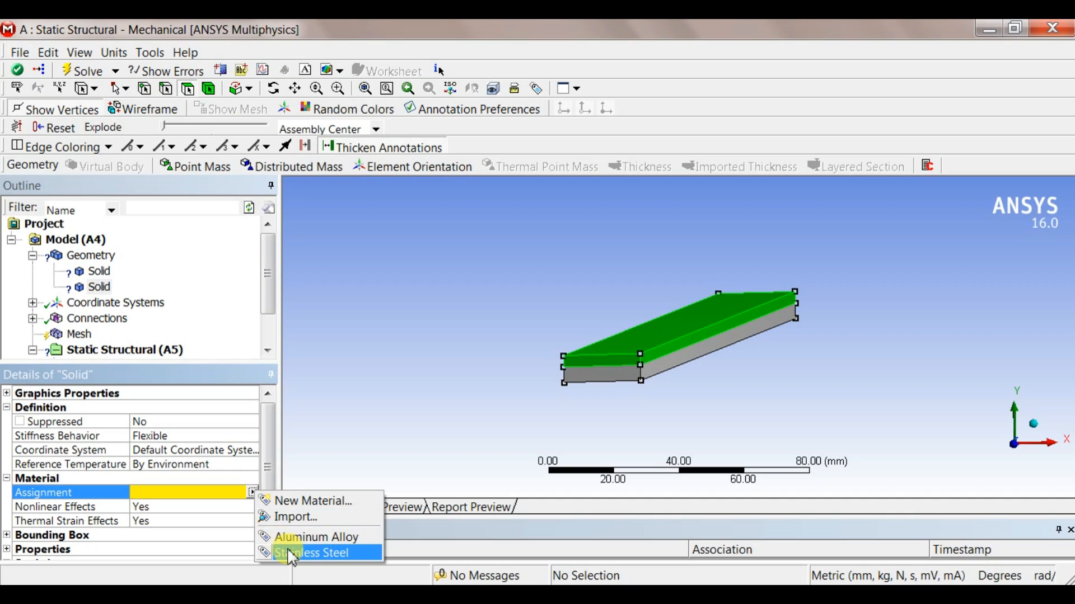
pyautogui.click(317, 538)
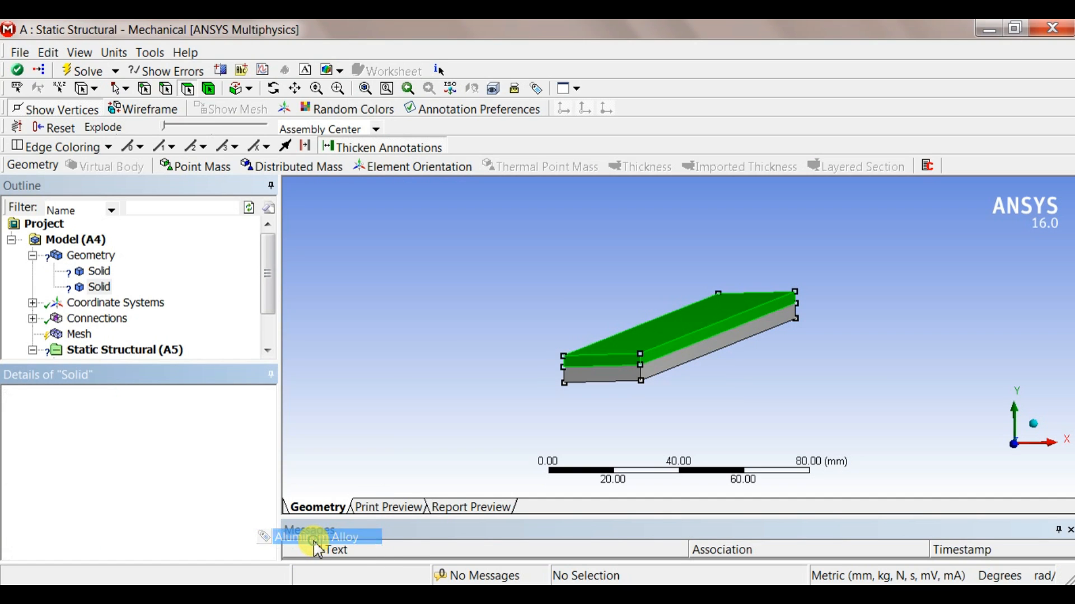
# Assign Stainless Steel as the material of the lower solid body
pyautogui.click(97, 271)
pyautogui.click(218, 494)
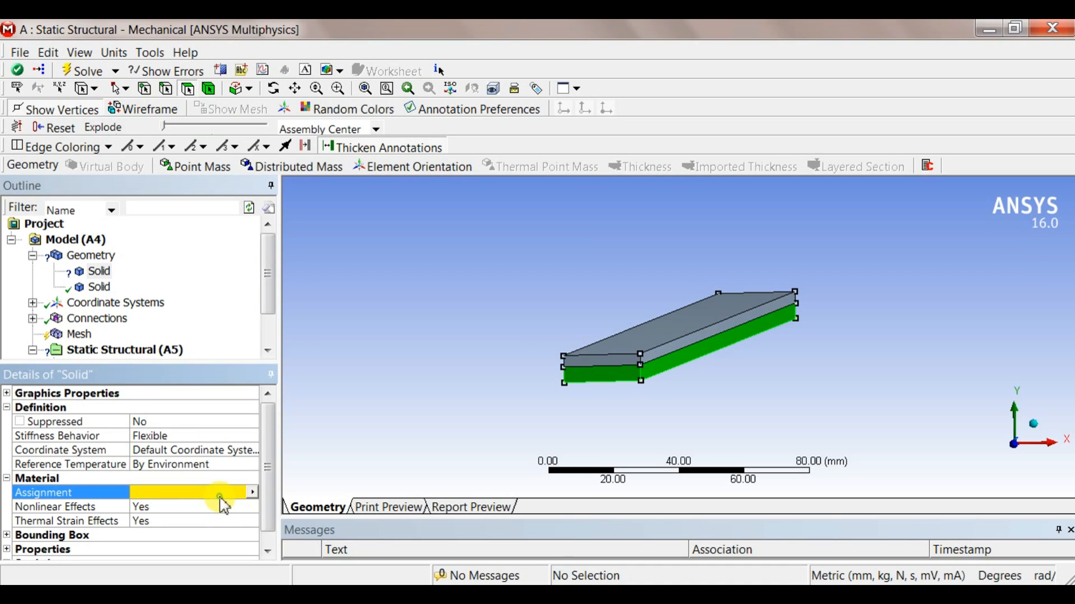
pyautogui.click(252, 494)
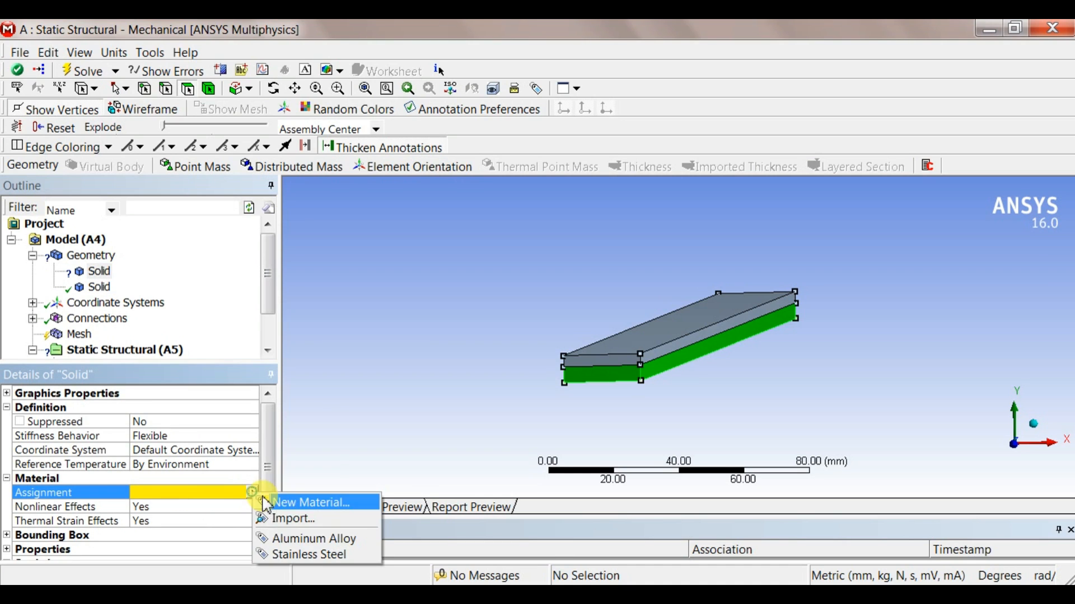
pyautogui.click(313, 555)
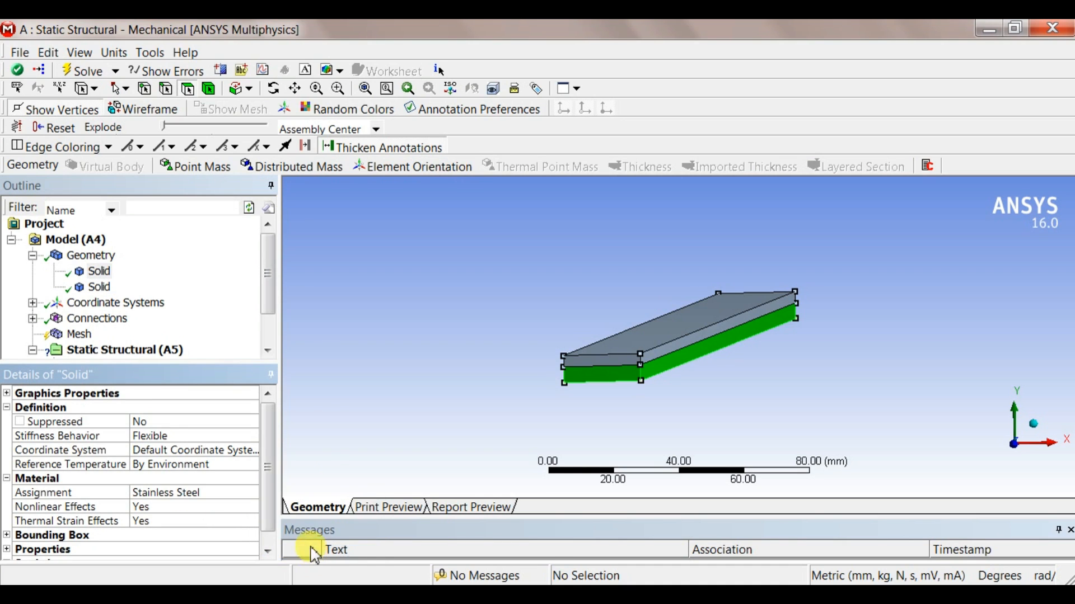
# Compare the material assignments of the upper and lower solid bodies
pyautogui.click(100, 285)
pyautogui.click(99, 272)
pyautogui.click(103, 288)
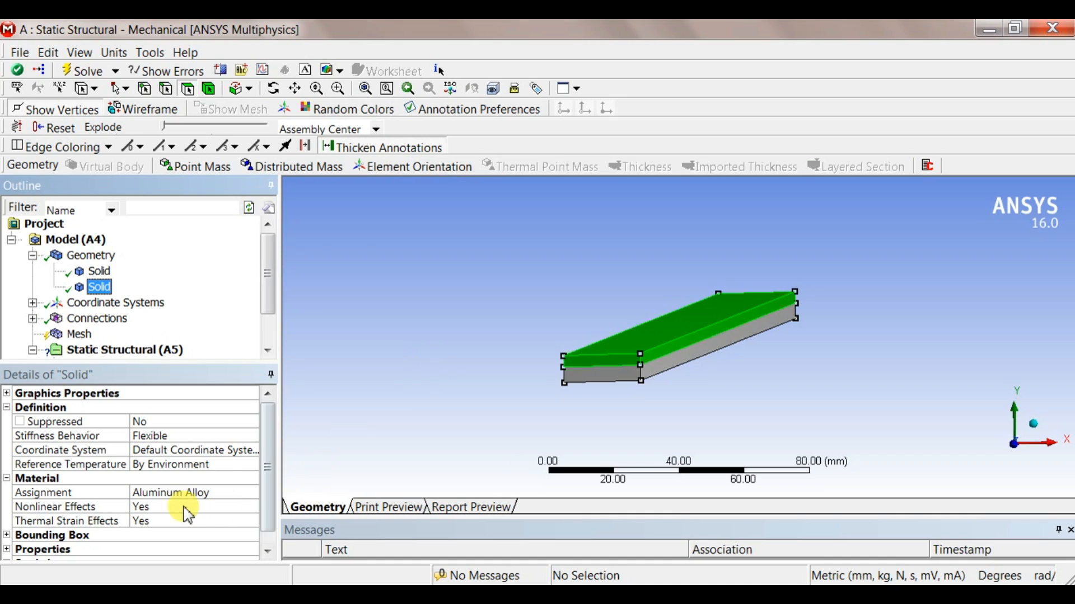
pyautogui.click(99, 272)
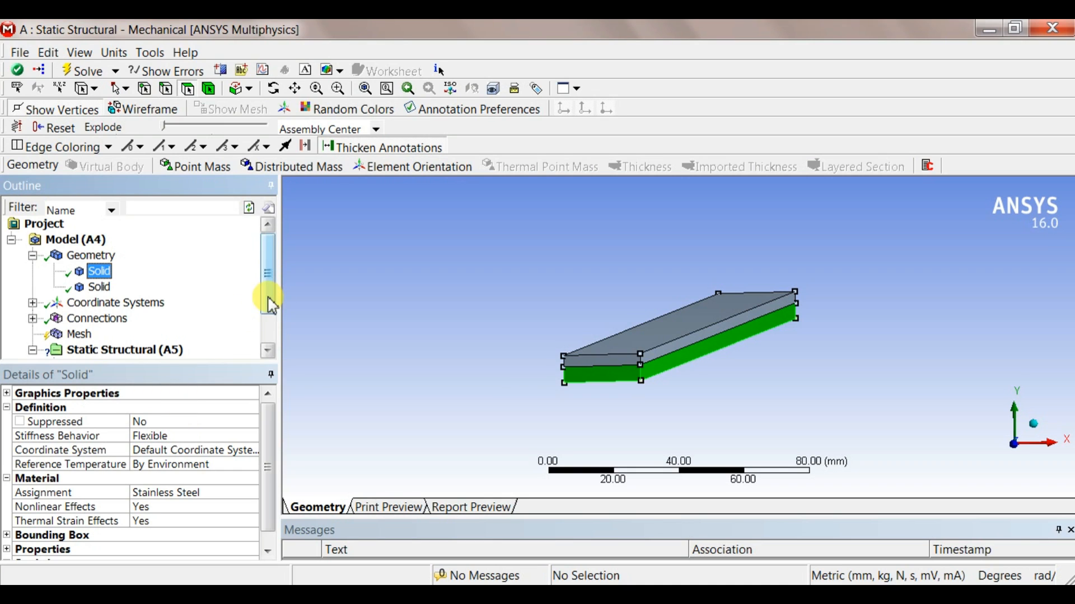
# Update the mesh of the two-layer bar with the default mesh settings and inspect its elements
pyautogui.scroll(-1, 270, 299)
pyautogui.click(82, 305)
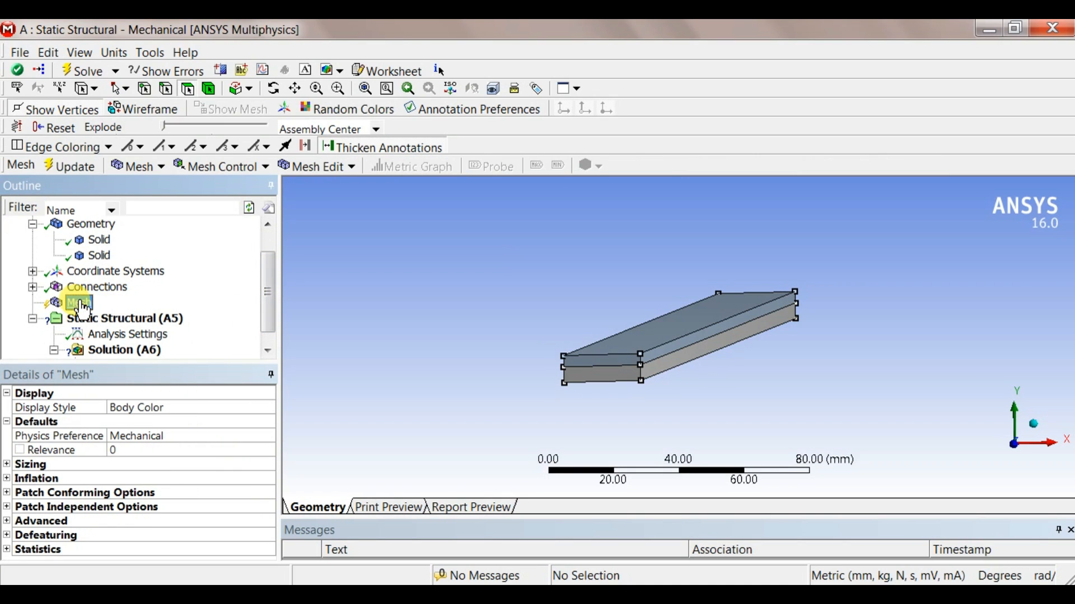
pyautogui.rightClick(81, 311)
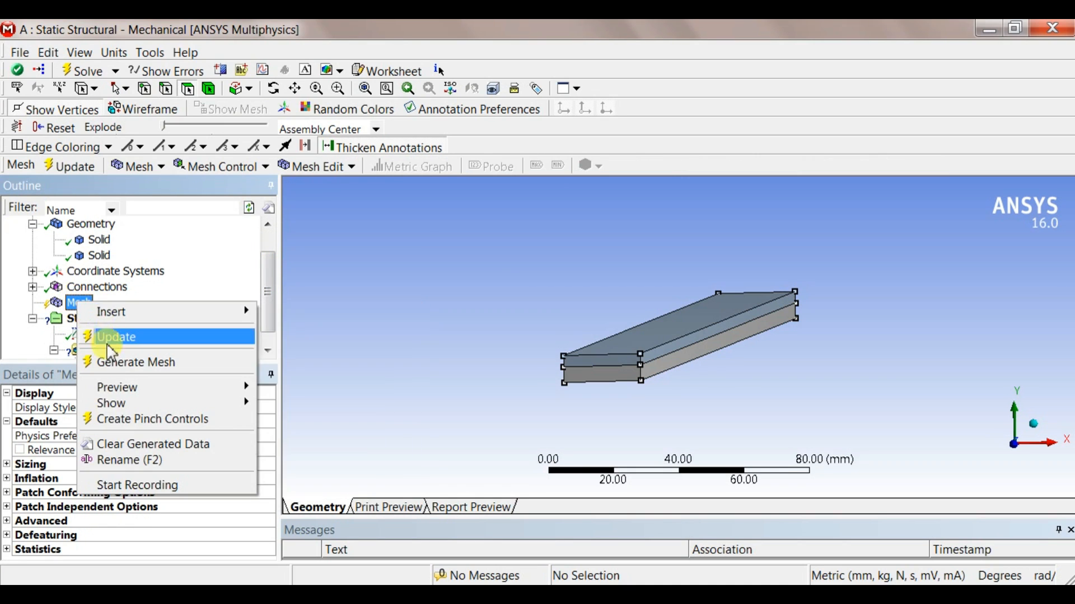
pyautogui.click(98, 337)
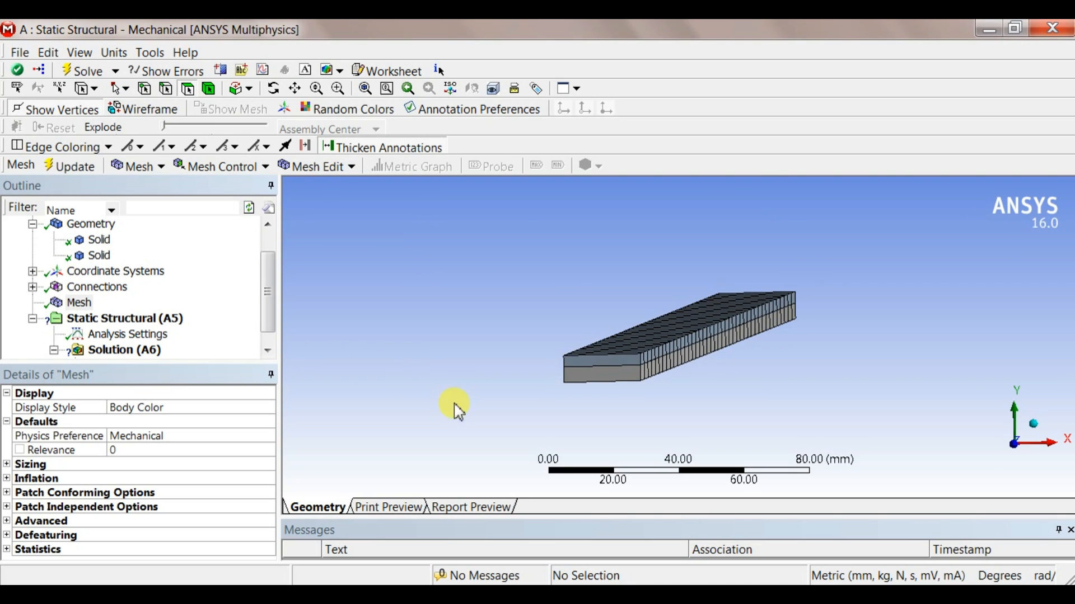
pyautogui.moveTo(458, 411); pyautogui.dragTo(497, 397, button='middle')
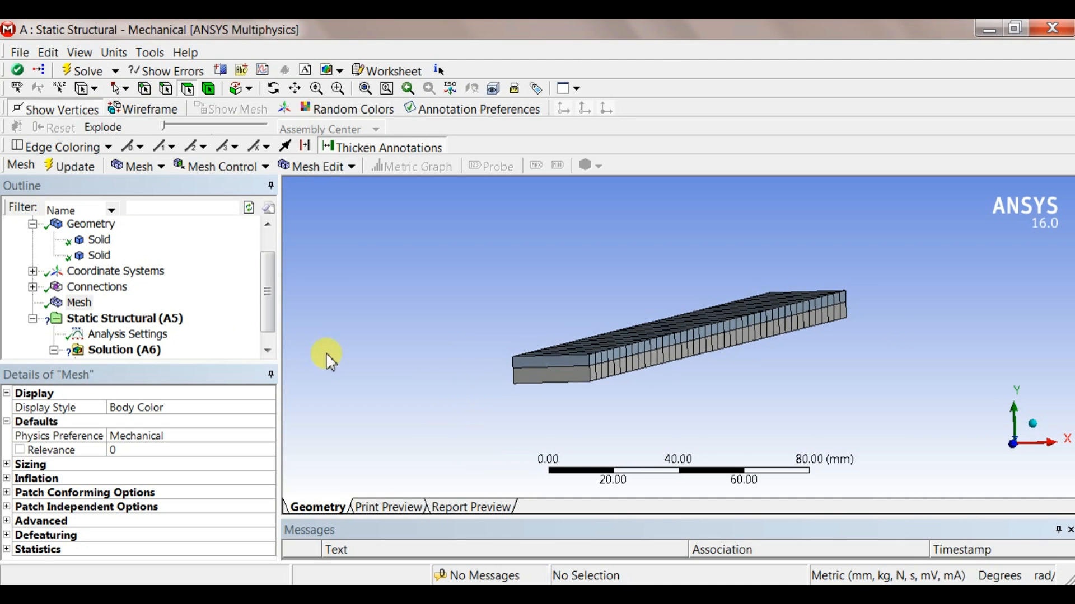
# Review the material of each solid body of the meshed bar again and examine the two layers up close
pyautogui.click(100, 256)
pyautogui.click(96, 241)
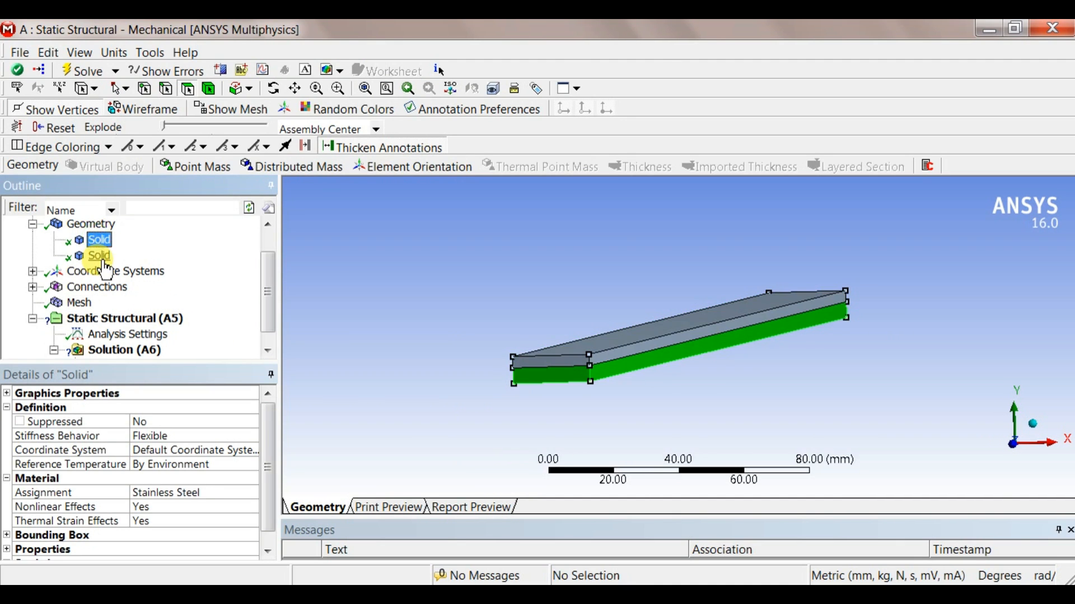
pyautogui.click(98, 256)
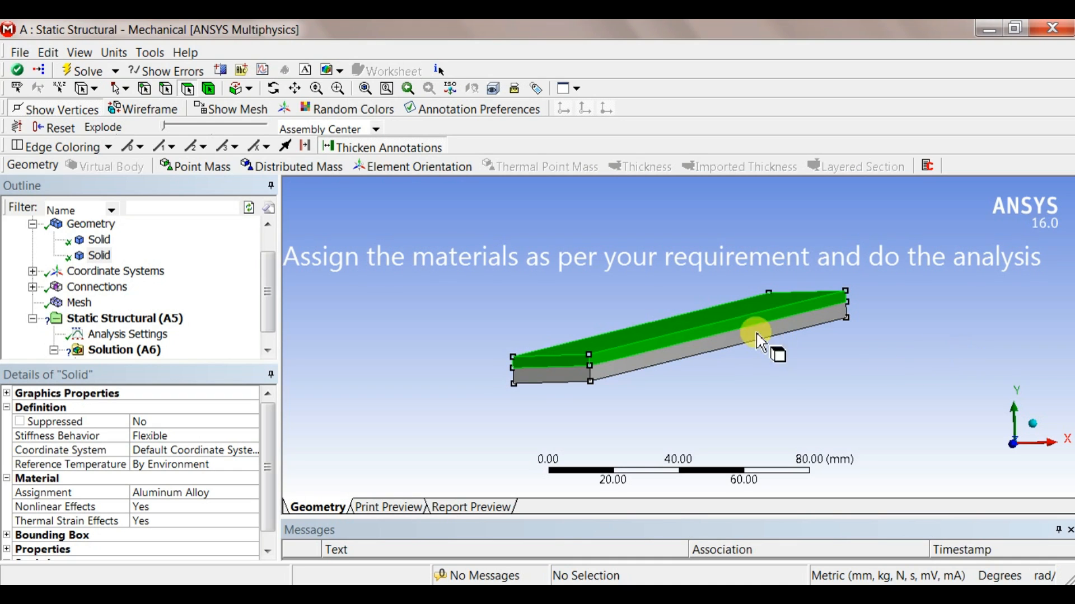
pyautogui.moveTo(648, 391); pyautogui.dragTo(787, 412, button='middle')
pyautogui.scroll(3, 626, 361)
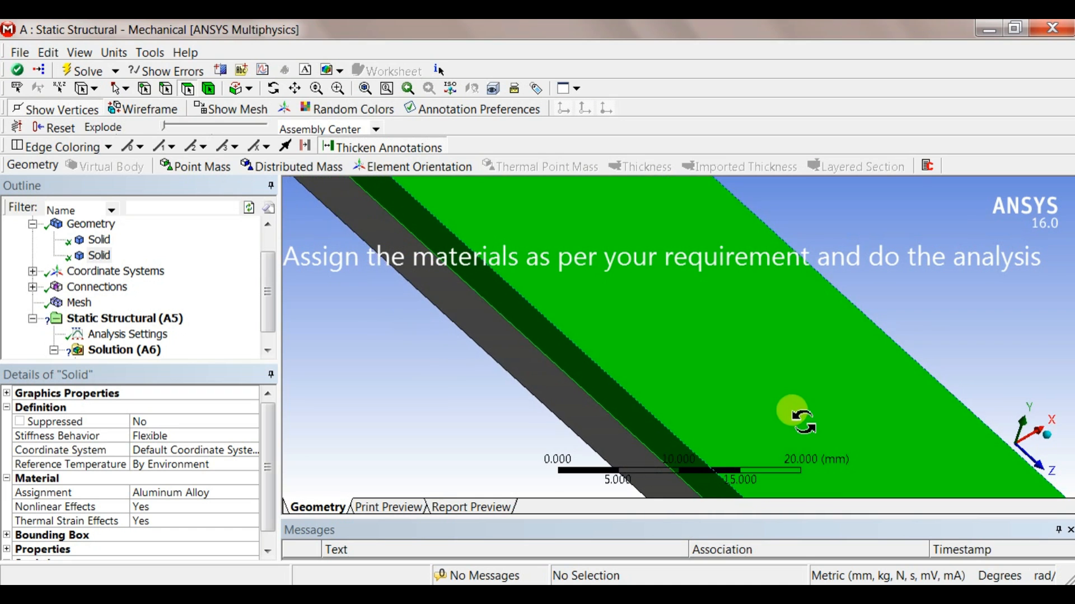
pyautogui.moveTo(455, 352); pyautogui.dragTo(473, 306, button='middle')
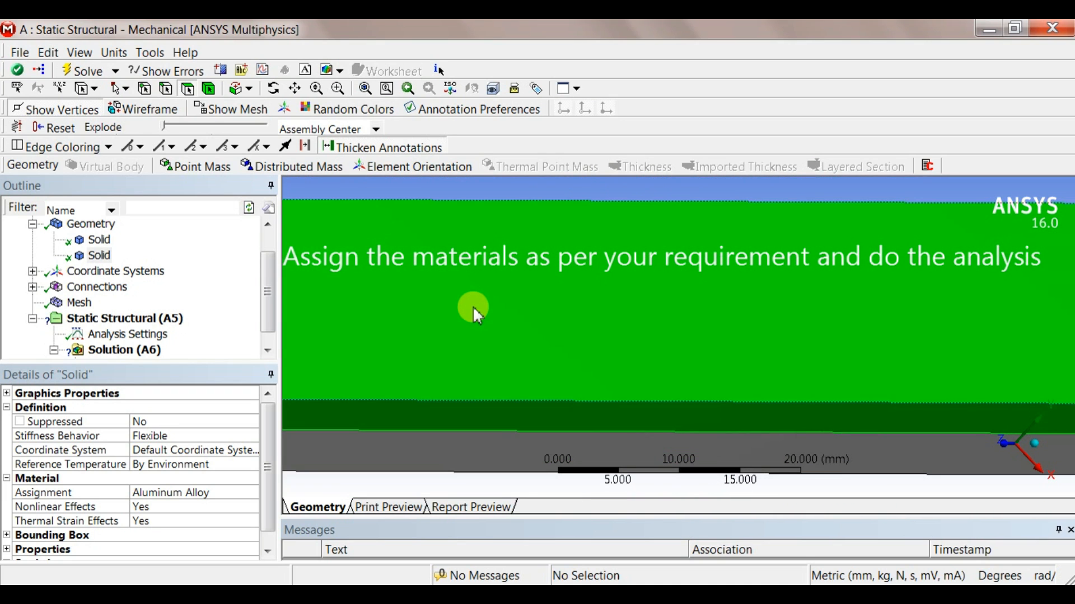
pyautogui.scroll(2, 497, 317)
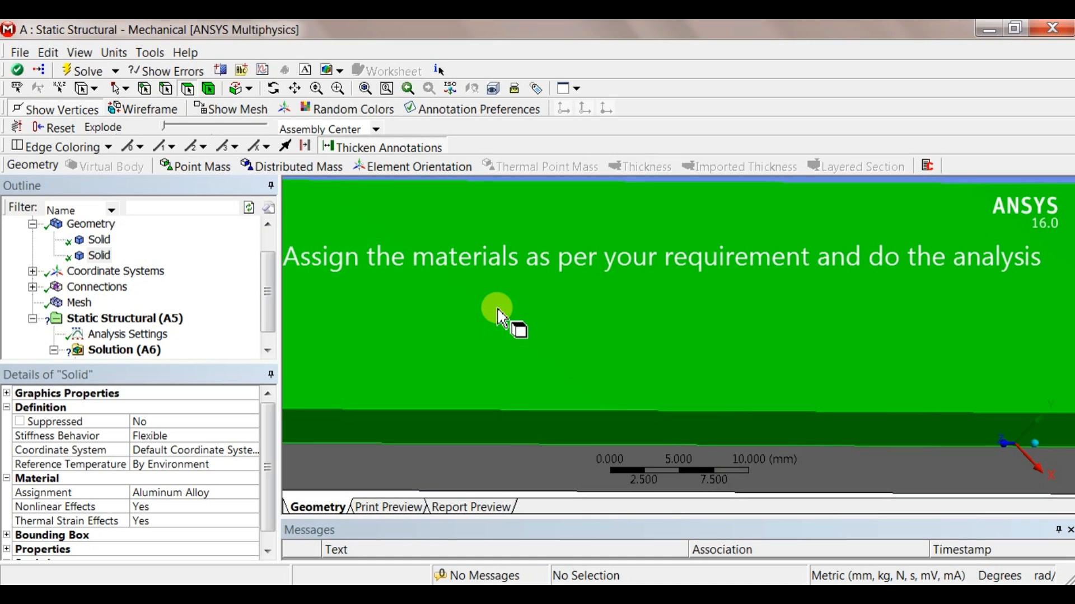